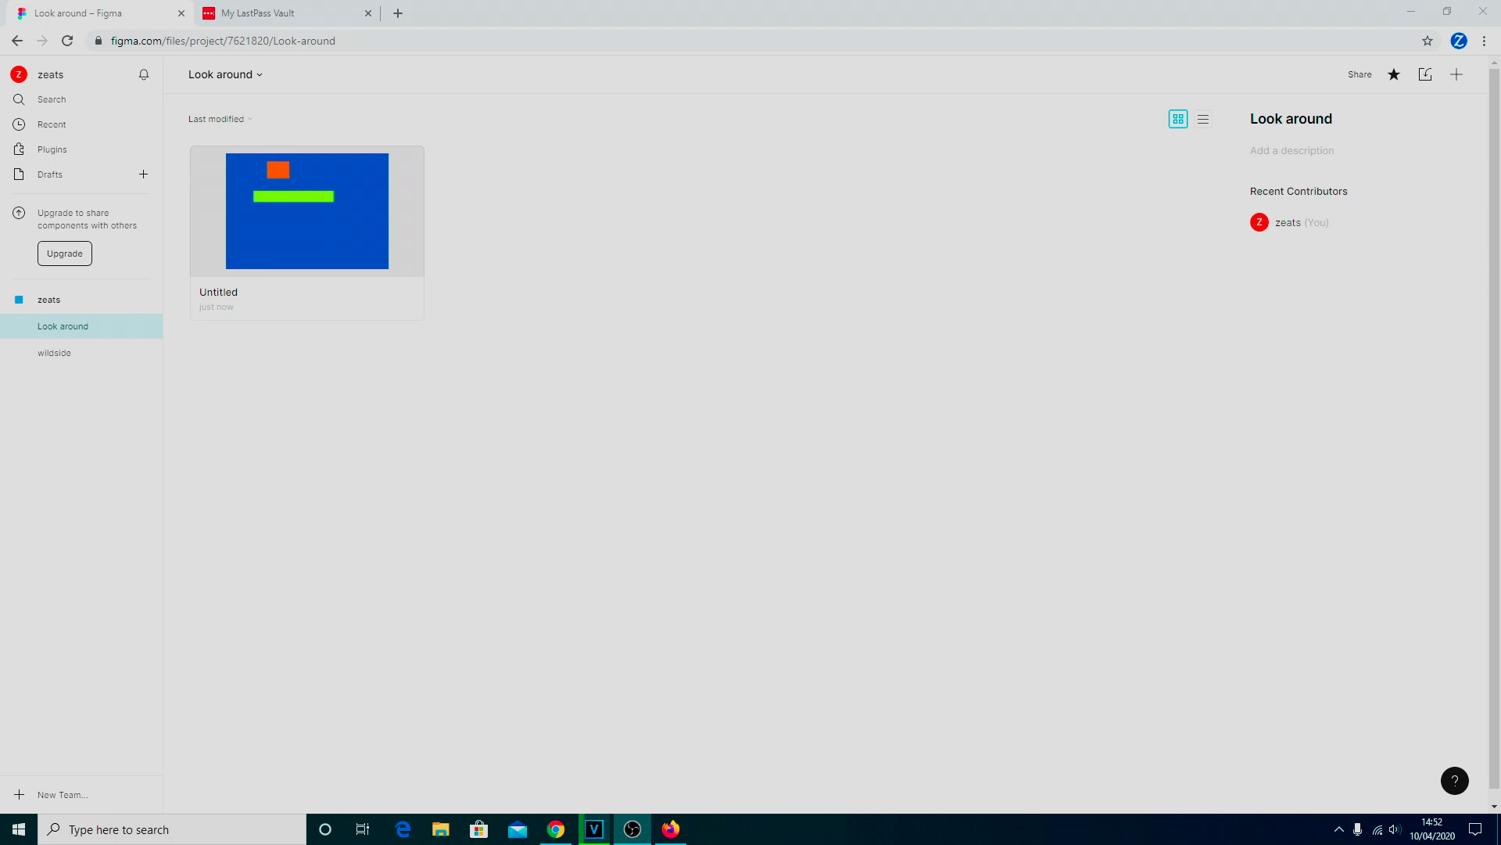
# Step: Open the Untitled design file from the team's Look around project
pyautogui.click(71, 307)
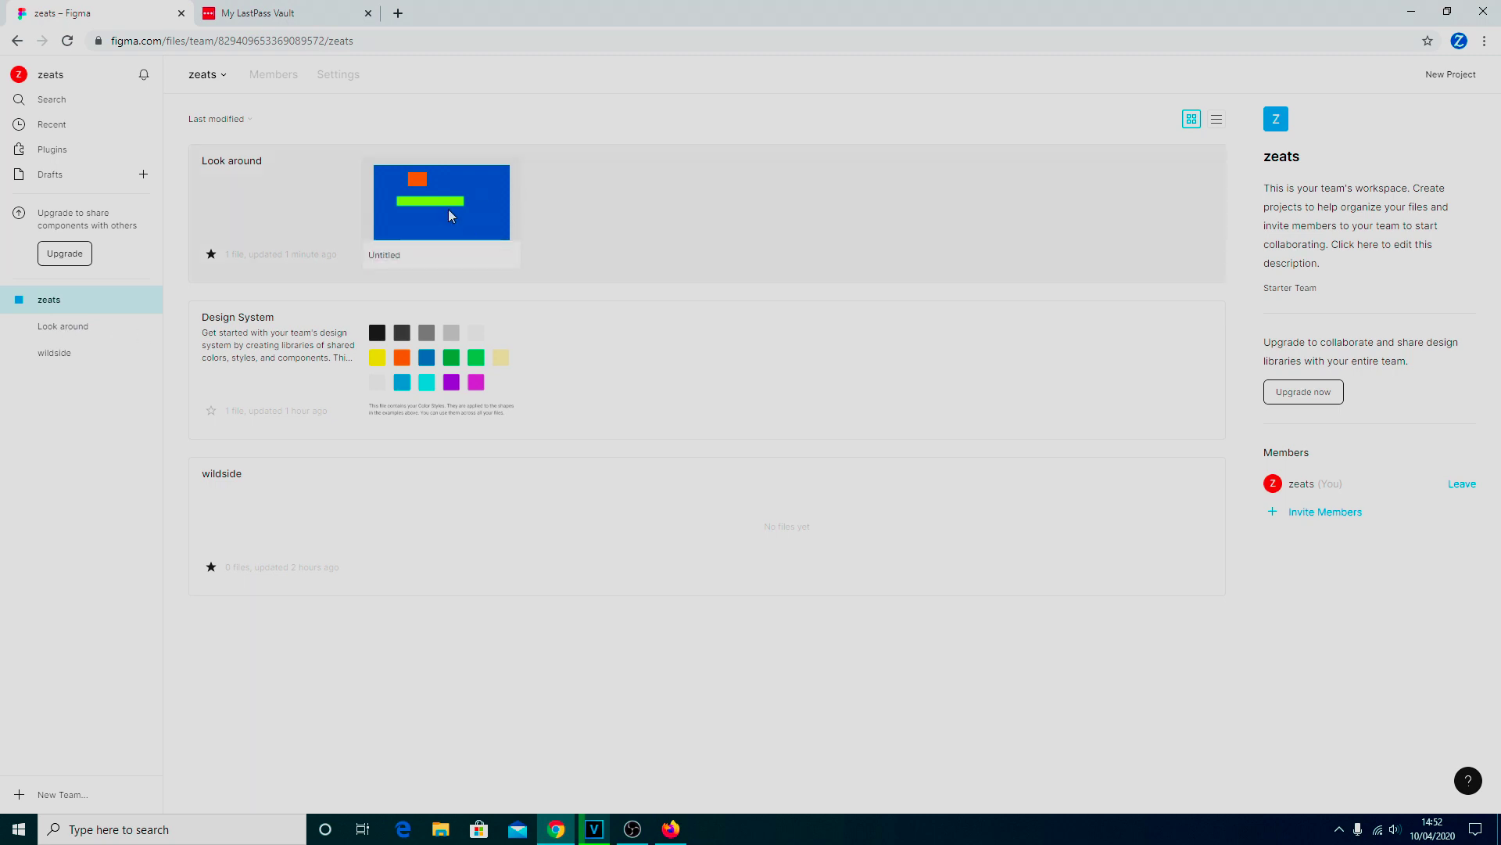
pyautogui.click(86, 329)
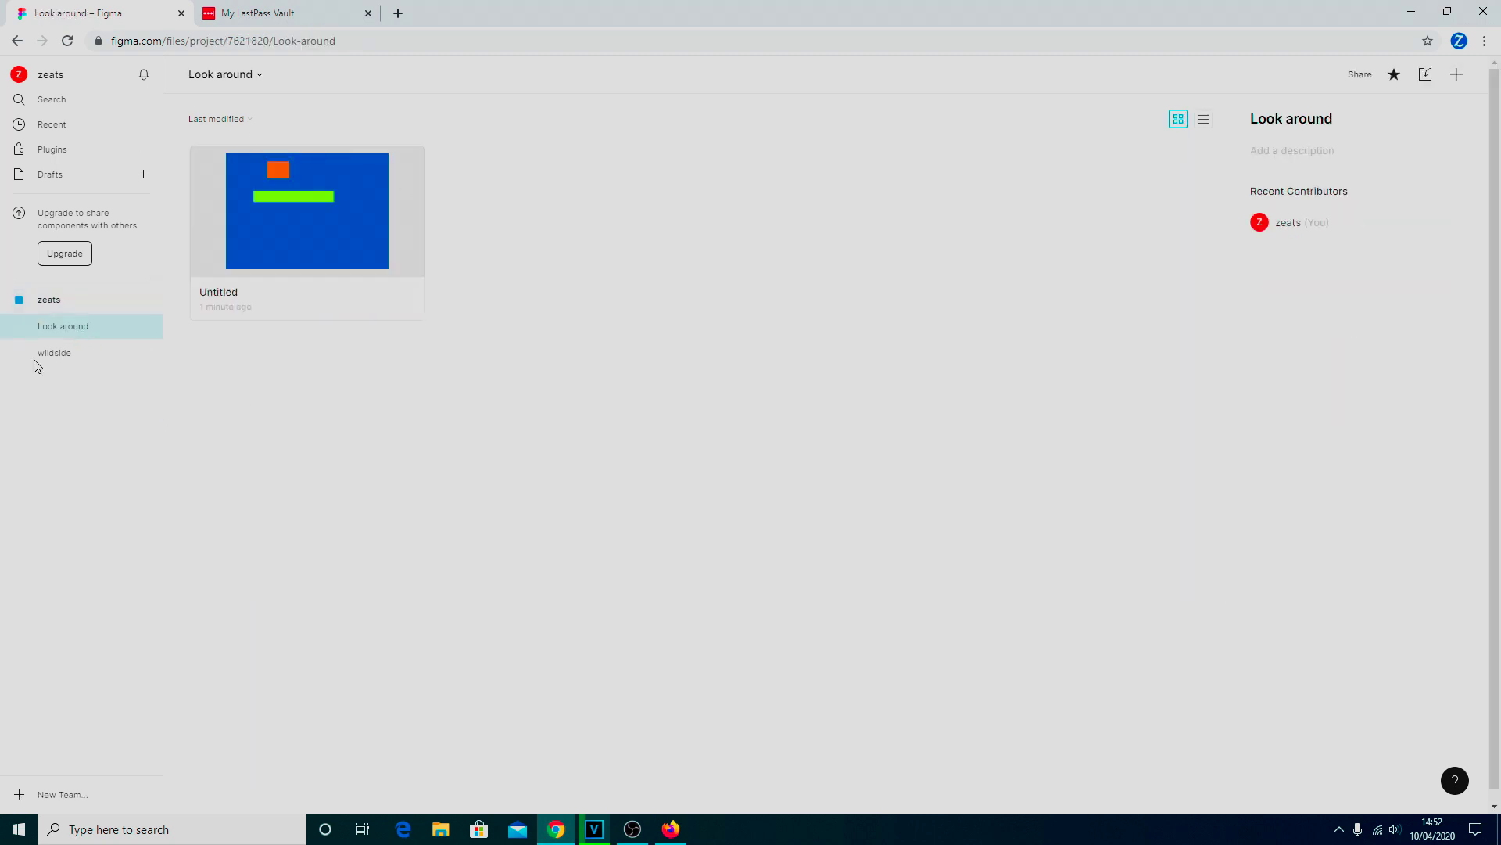
pyautogui.doubleClick(346, 232)
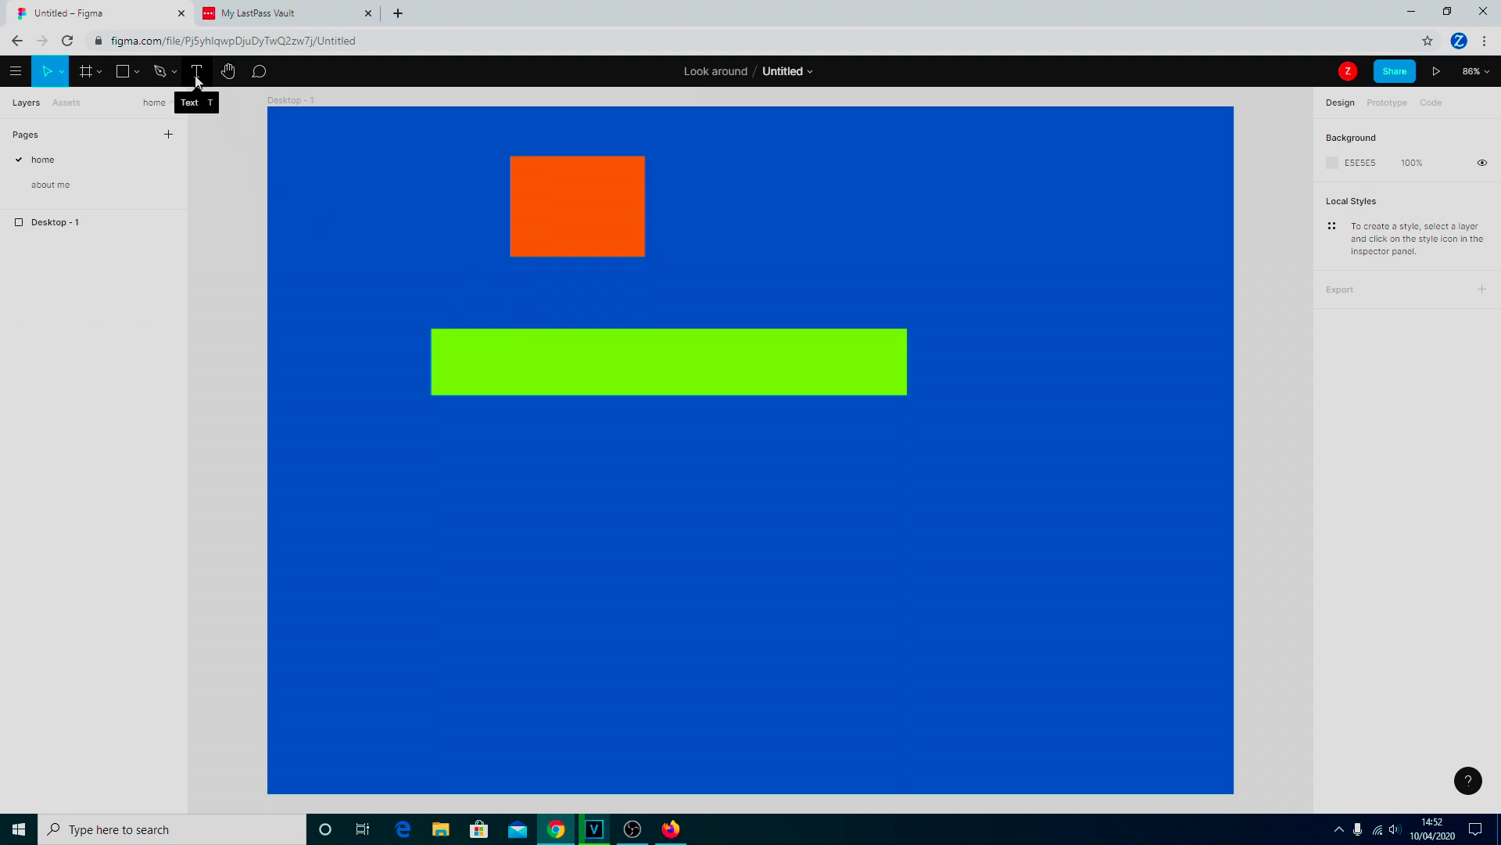
# Step: Add a text box over the green bar reading 'hi mother how are you'
pyautogui.click(197, 72)
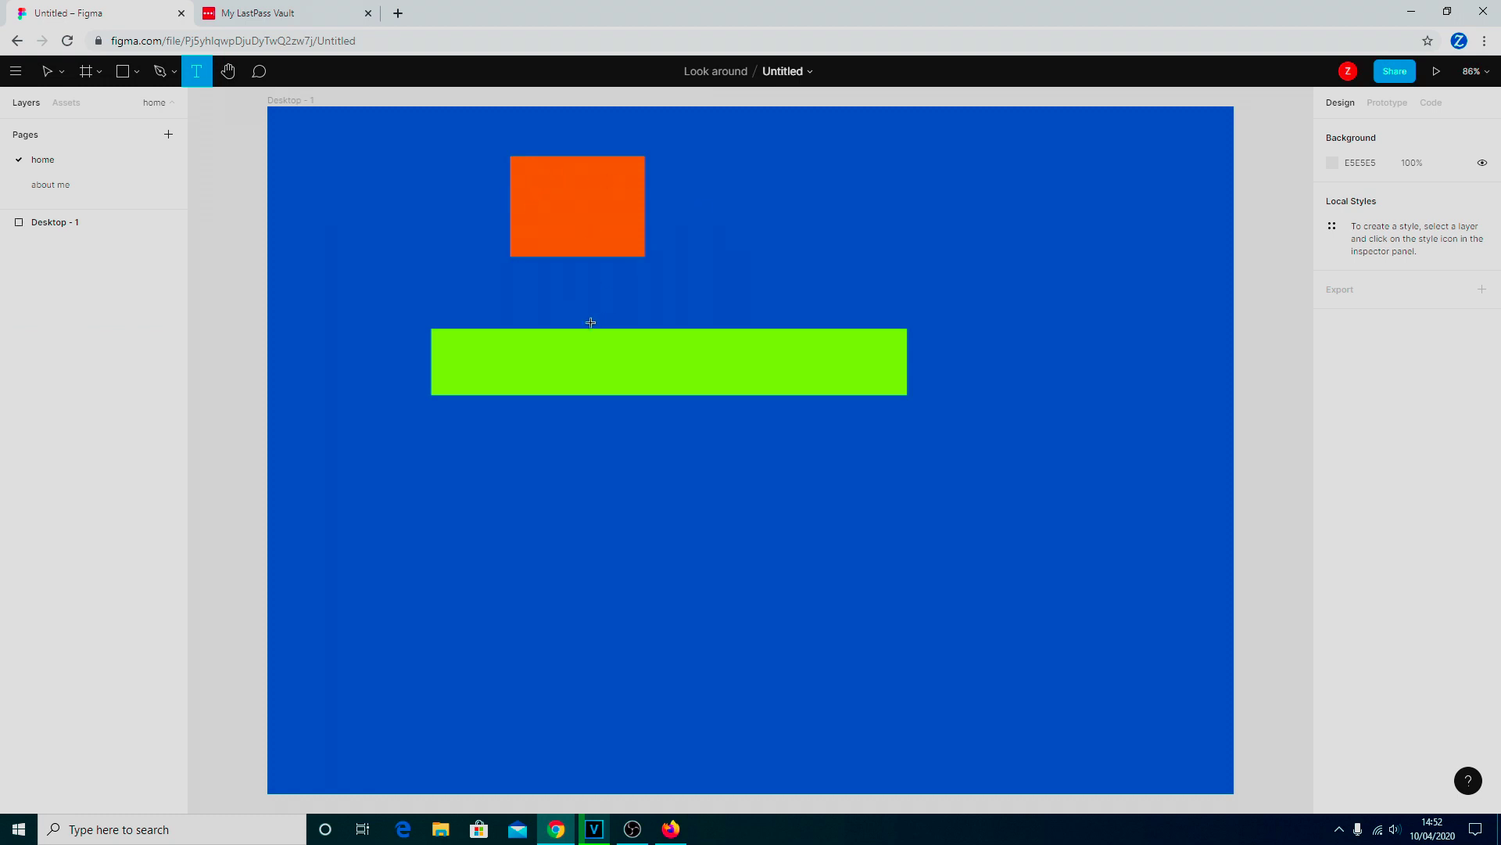
pyautogui.moveTo(446, 334); pyautogui.dragTo(895, 385)
pyautogui.write('h')
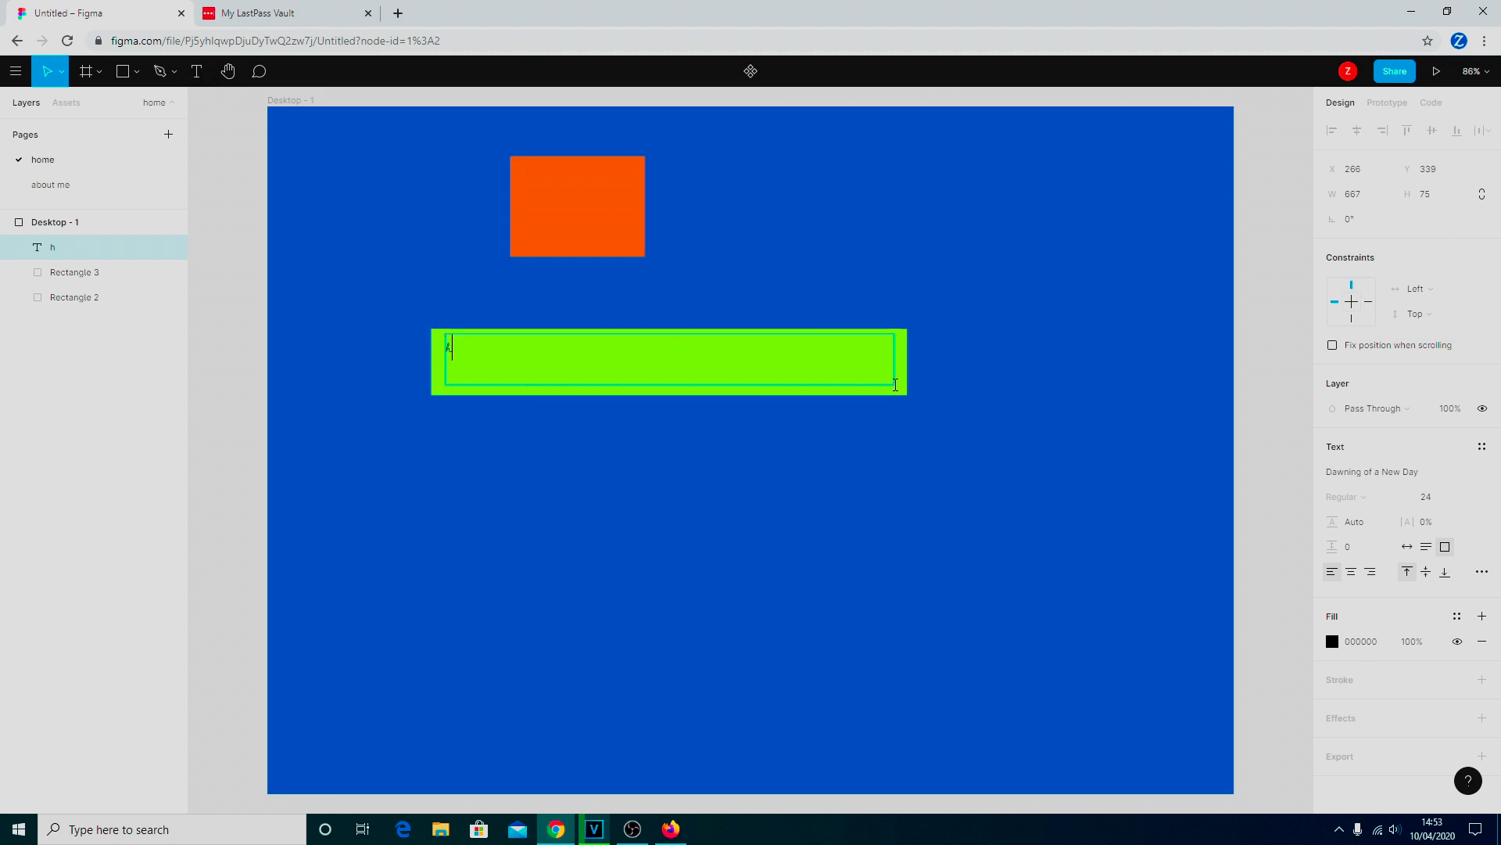
pyautogui.write('i mother how are you')
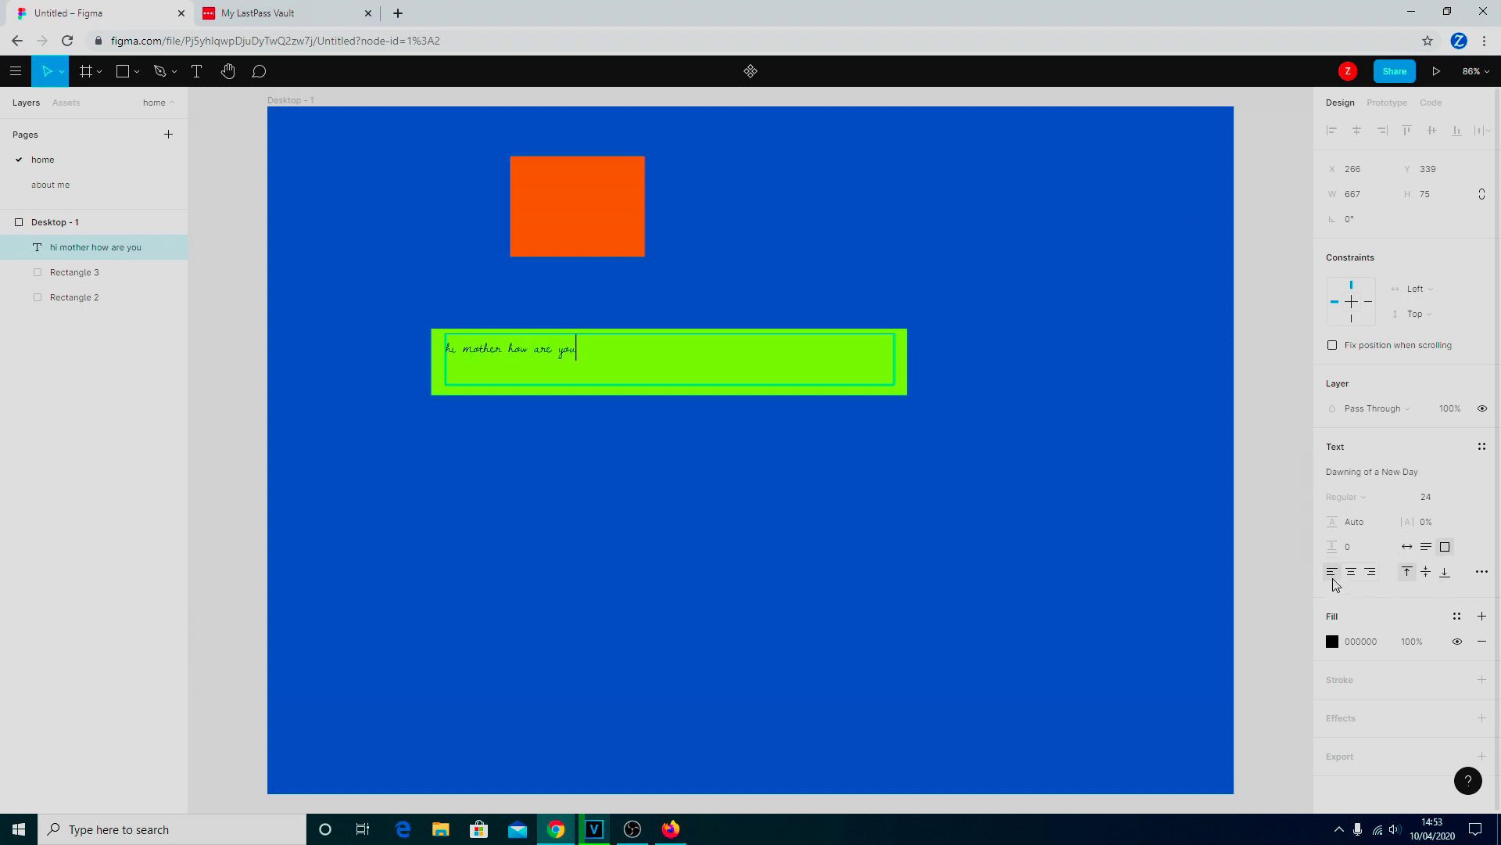
pyautogui.click(1372, 574)
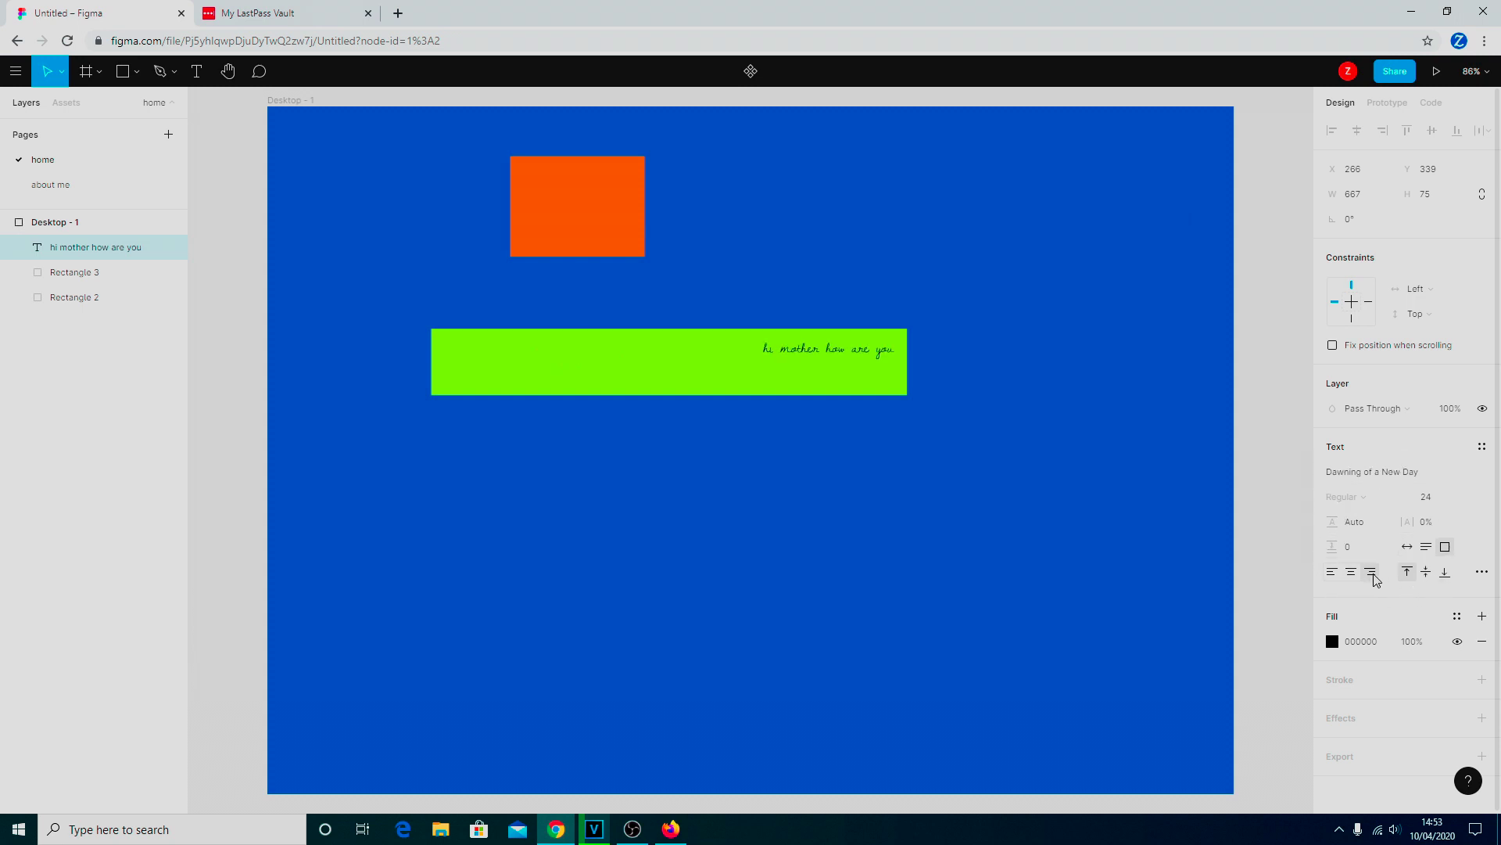
pyautogui.click(1332, 572)
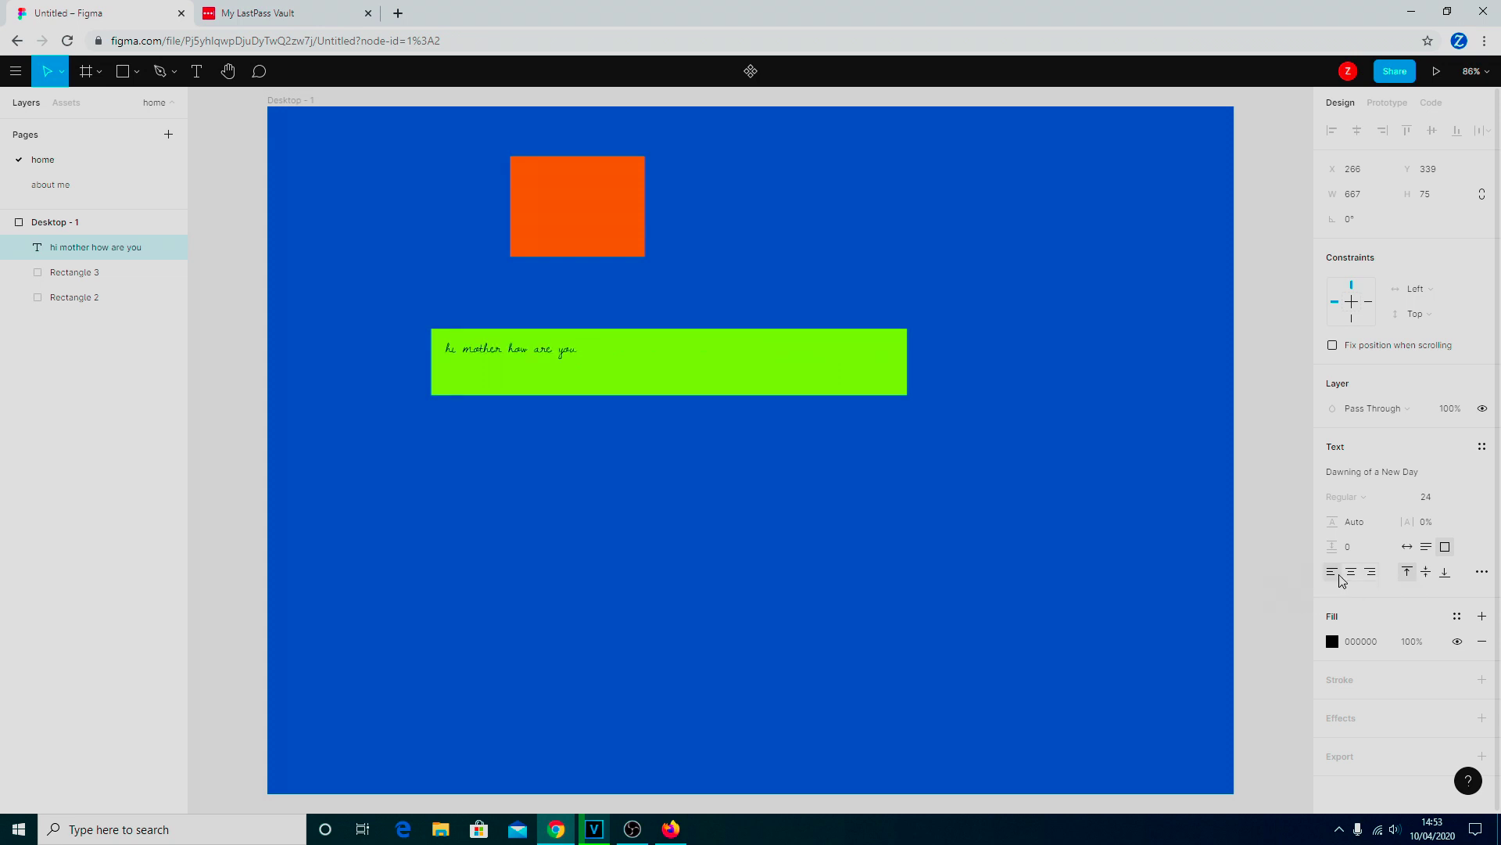
pyautogui.click(1427, 574)
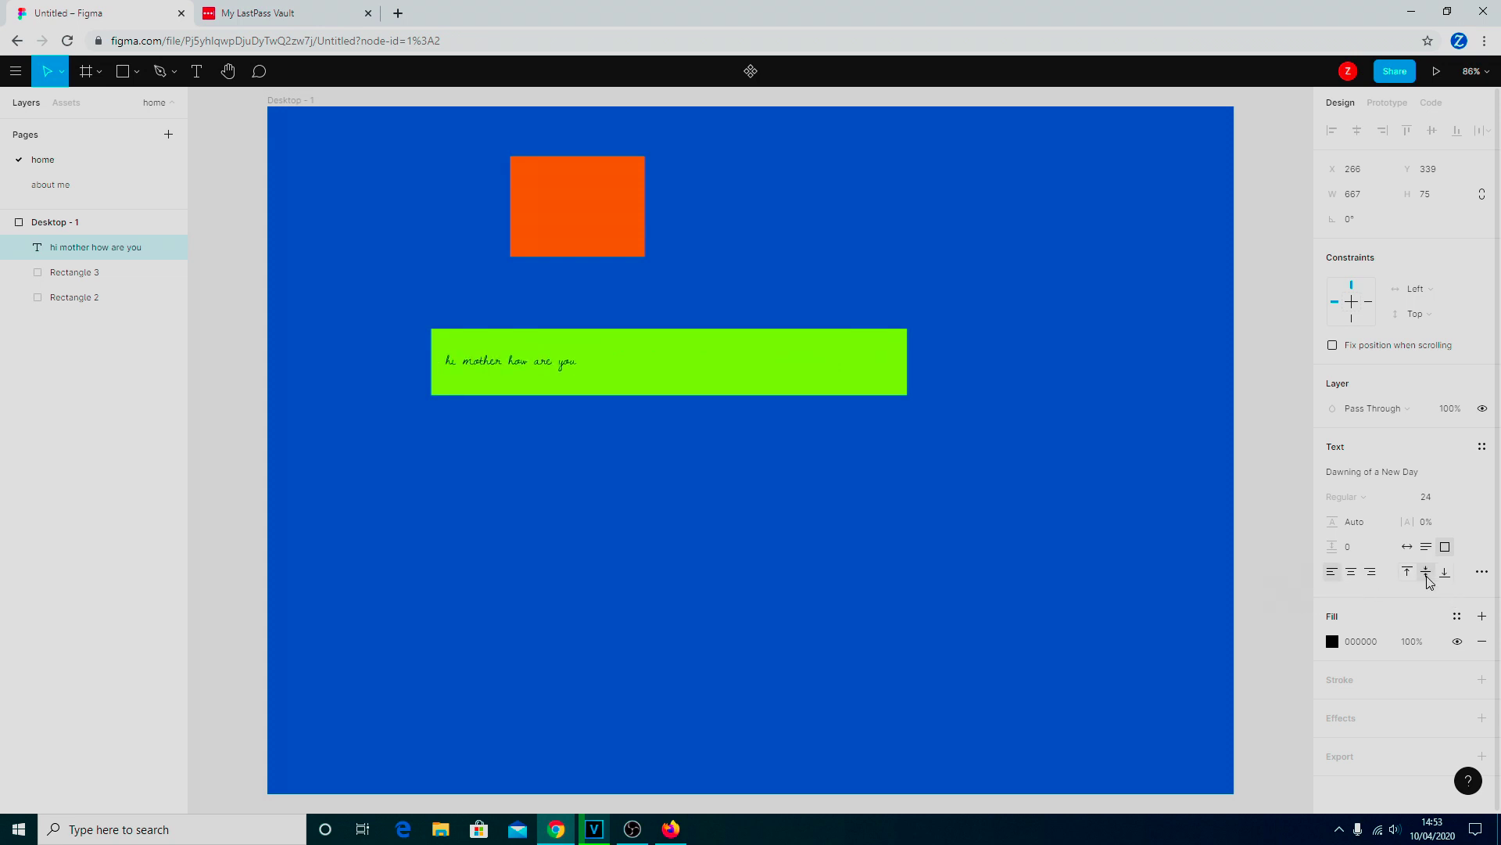
pyautogui.click(1407, 571)
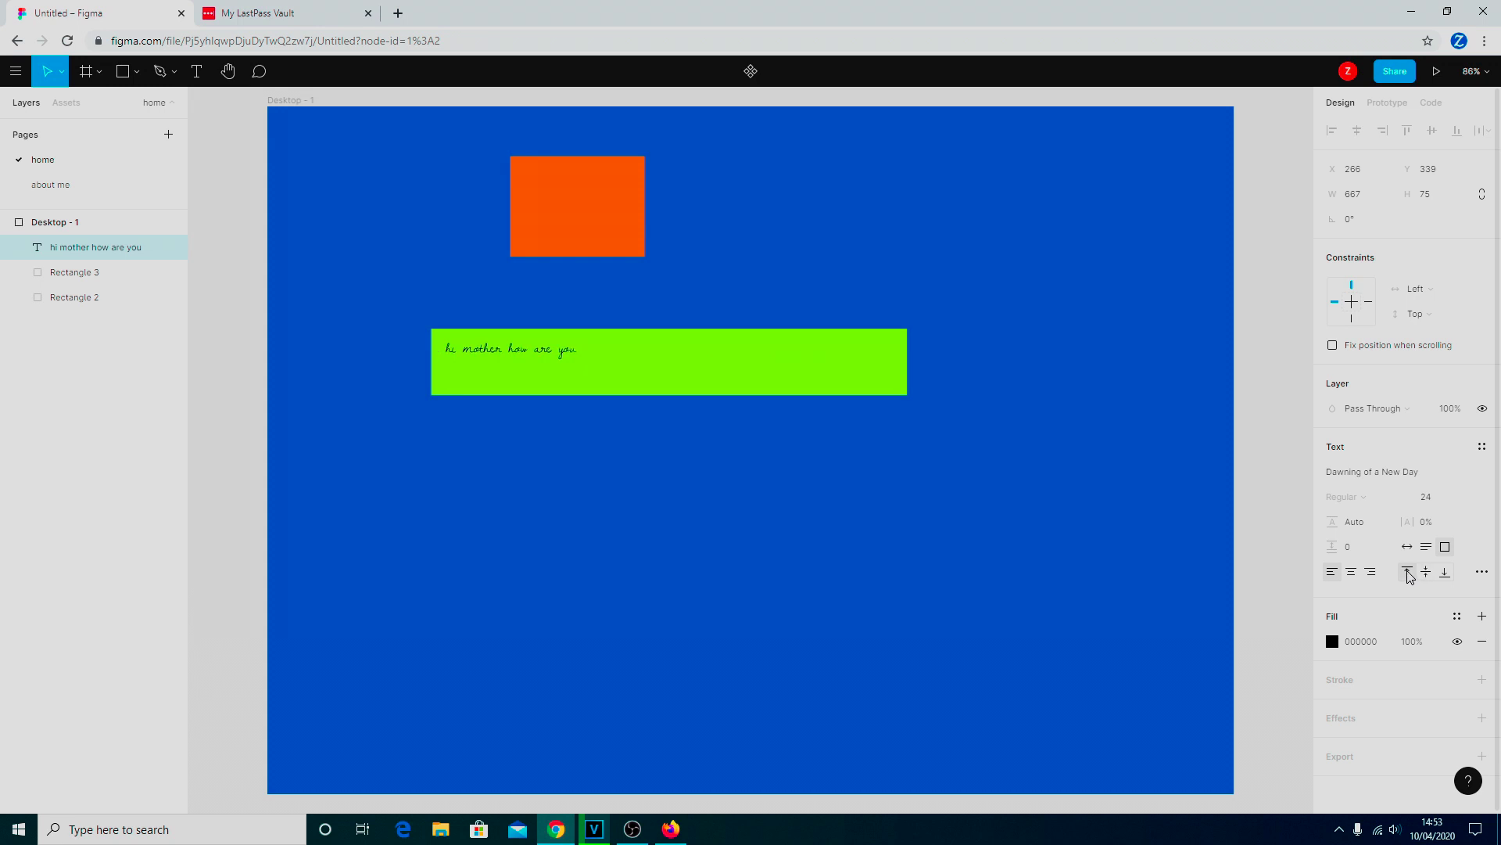
pyautogui.click(1427, 574)
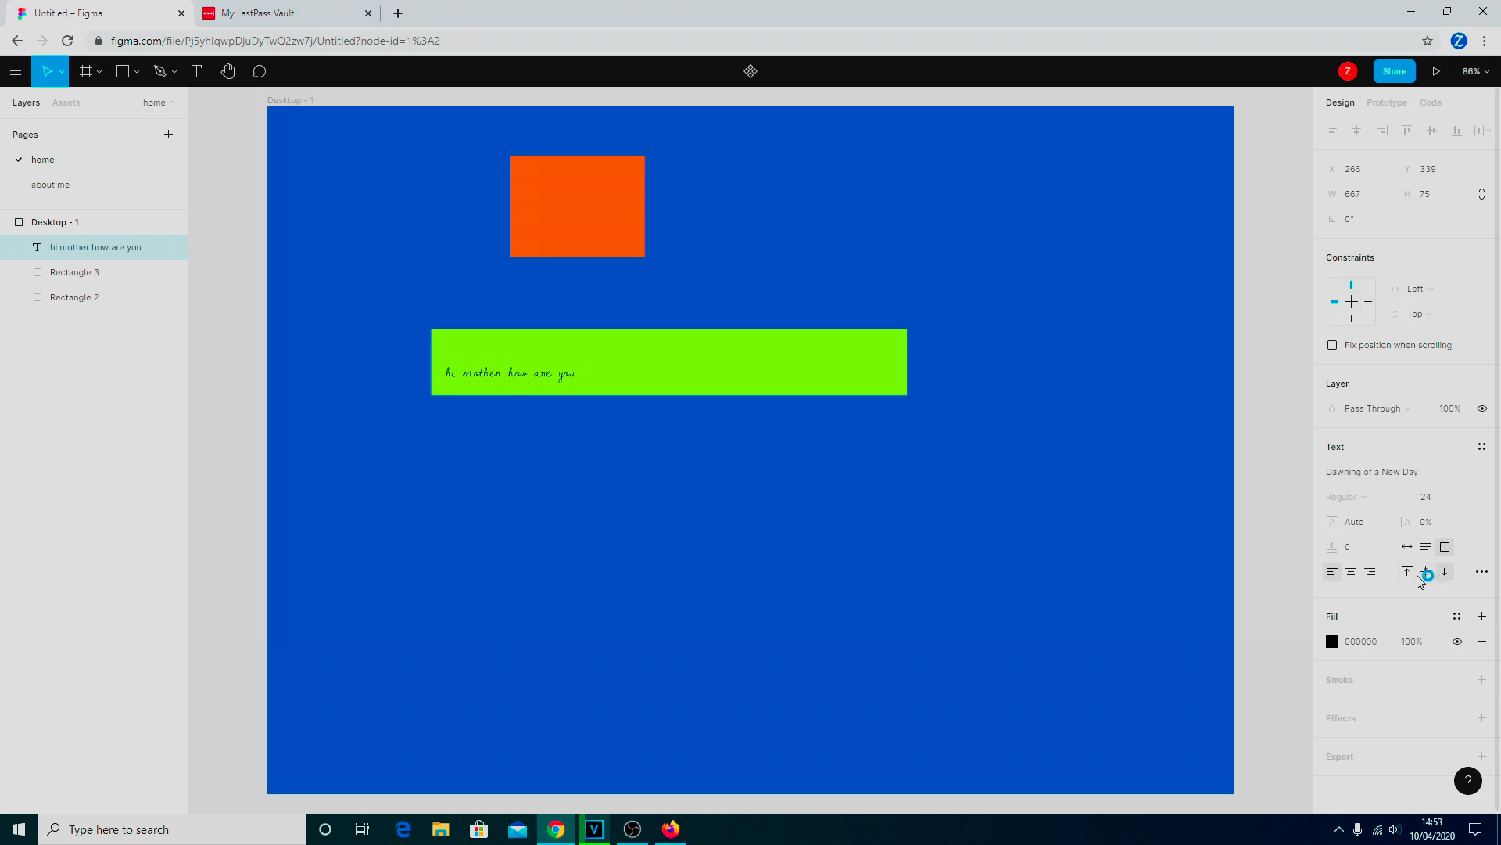
pyautogui.click(1407, 572)
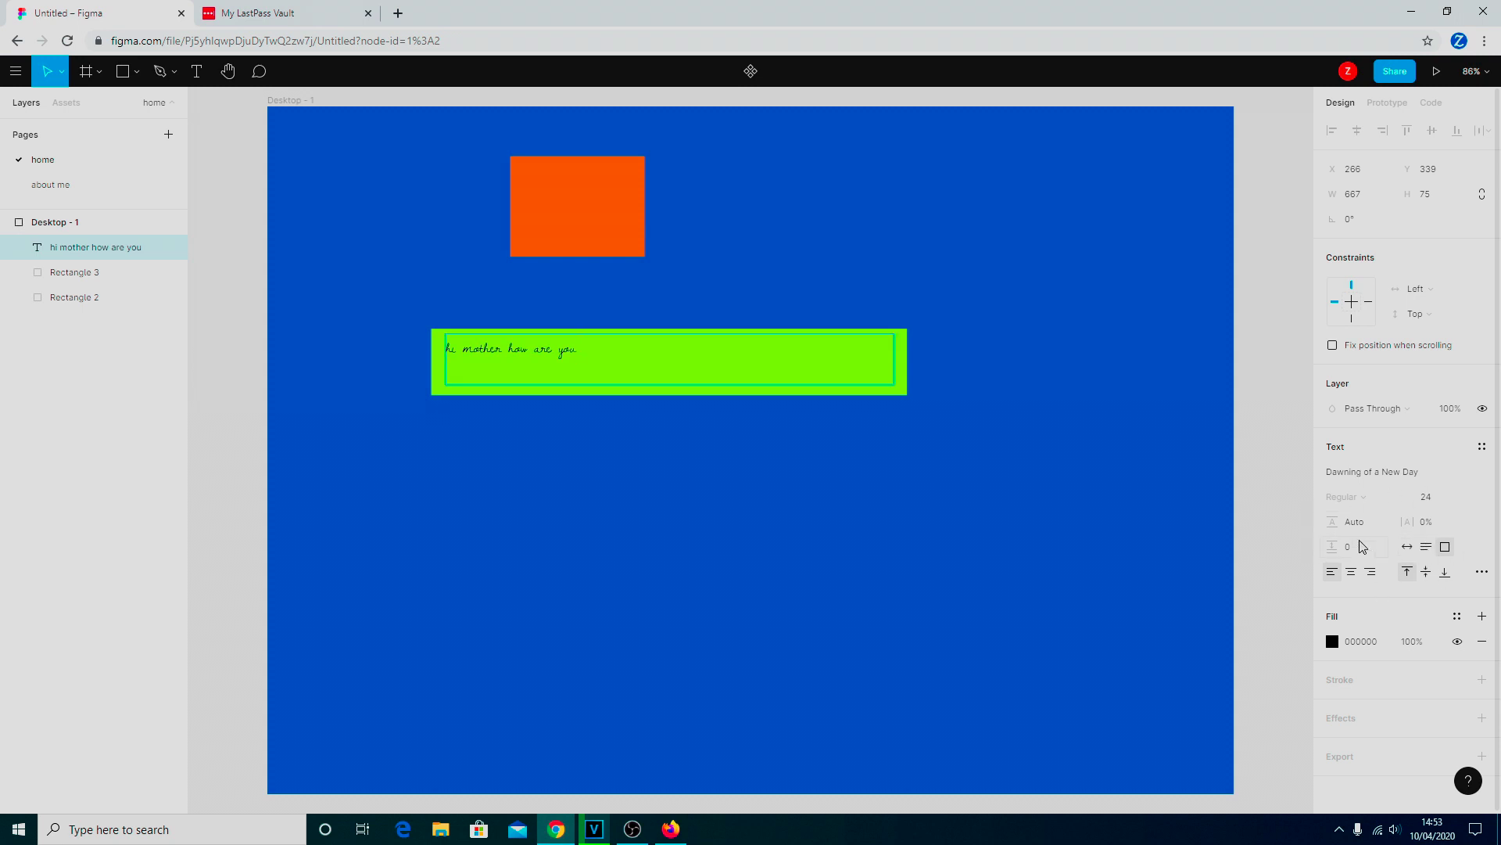
pyautogui.click(1424, 498)
pyautogui.press('Return')
# Step: Scroll through the font family list looking for Noto Sans Bengali UI
pyautogui.click(1483, 477)
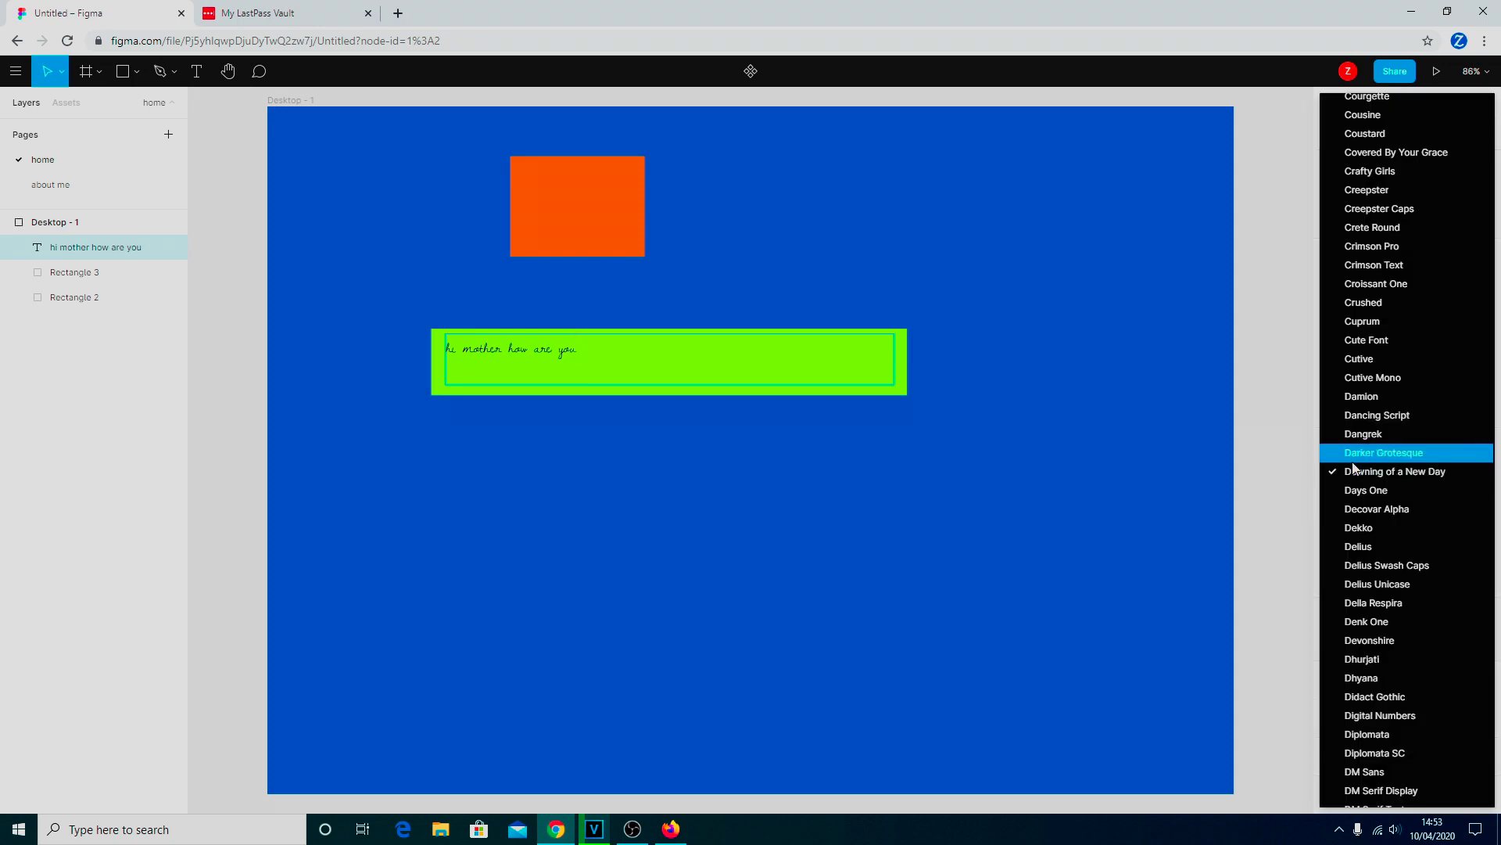
pyautogui.scroll(20, 1349, 428)
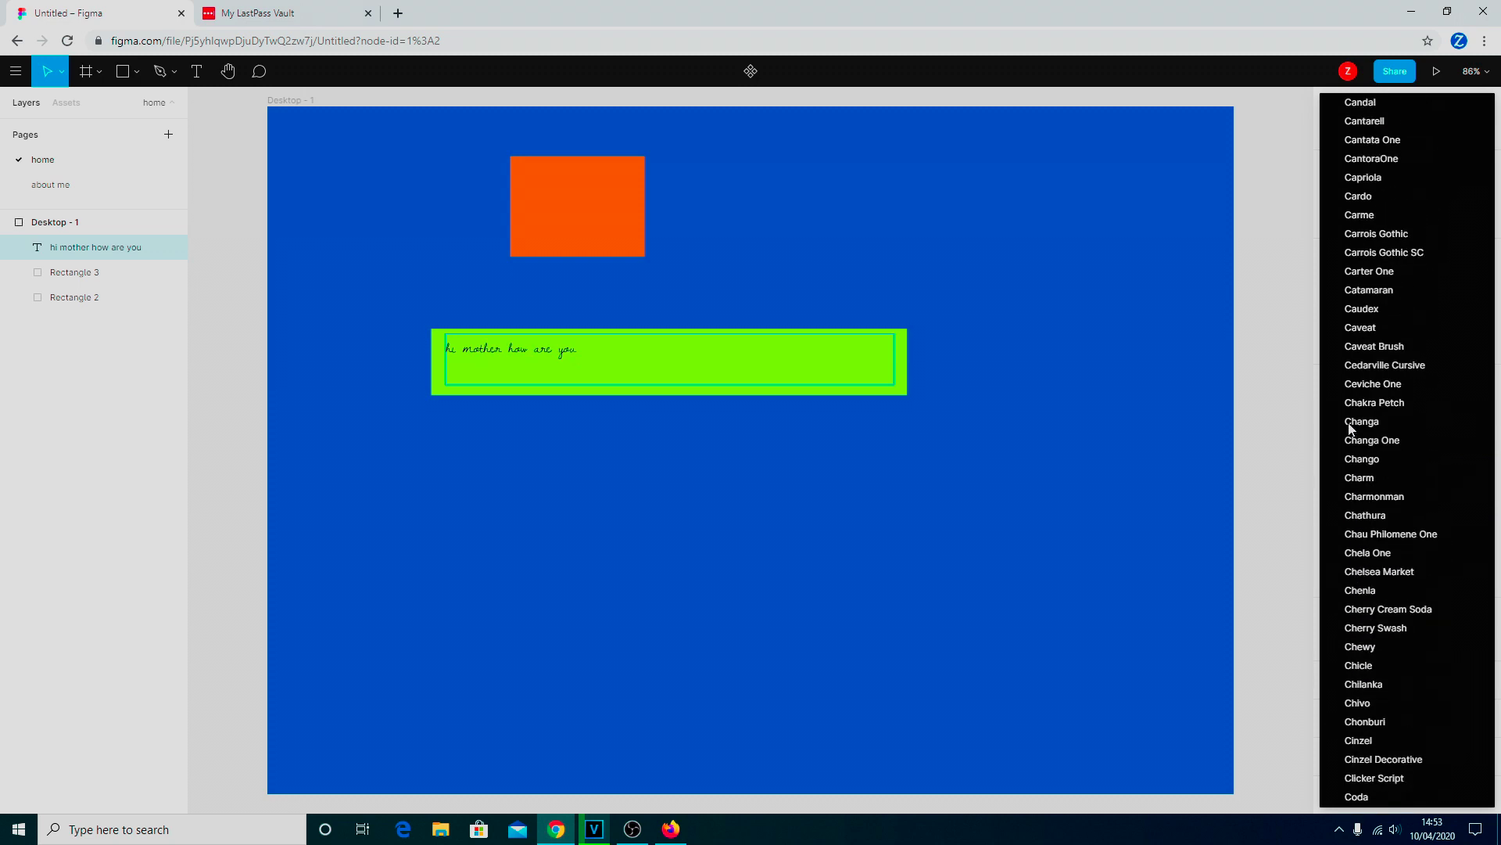
pyautogui.scroll(15, 1349, 427)
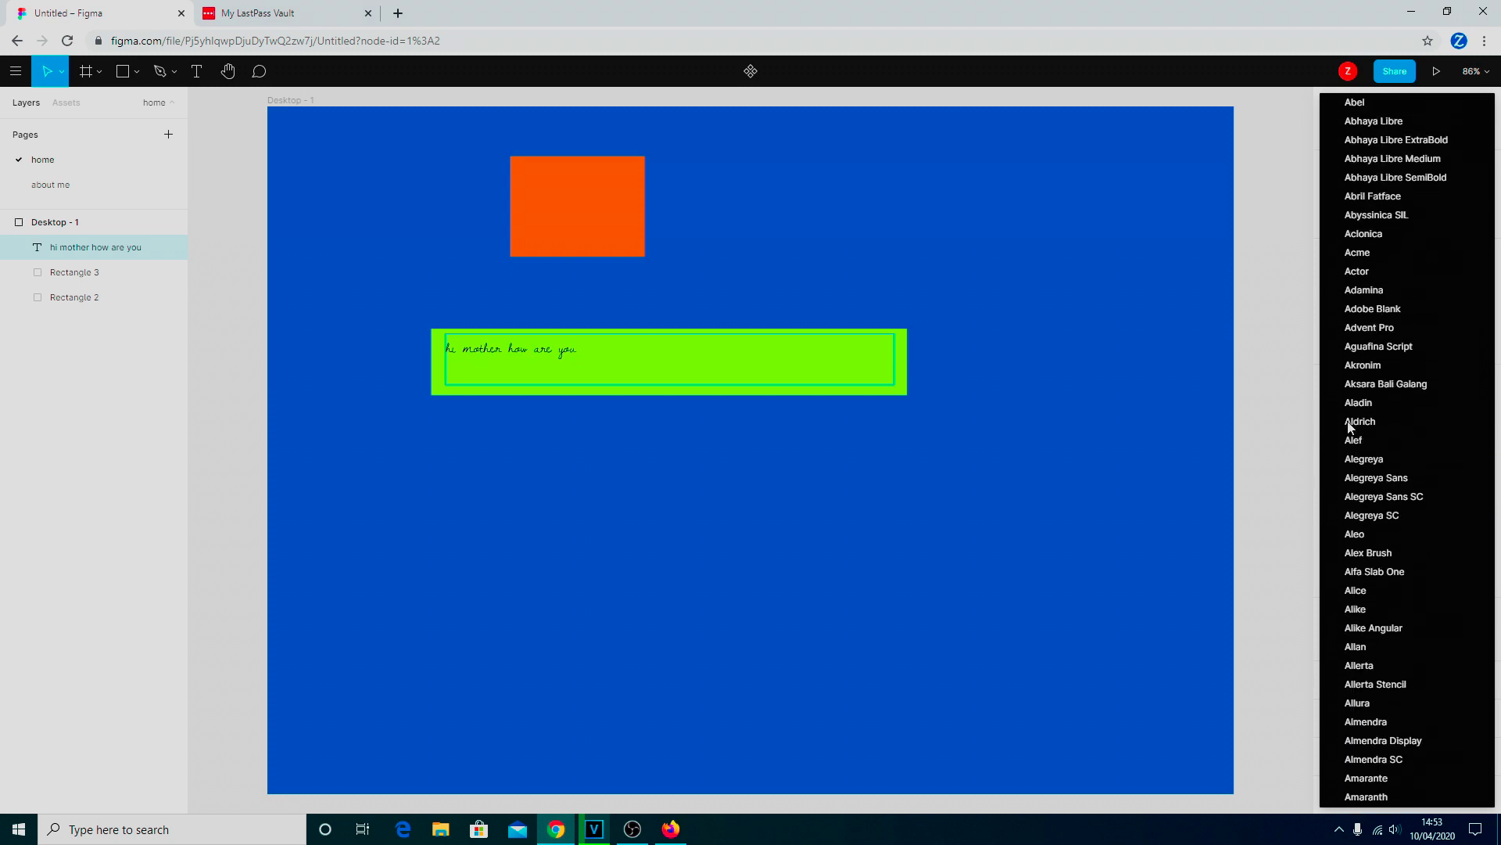
pyautogui.scroll(-20, 1439, 366)
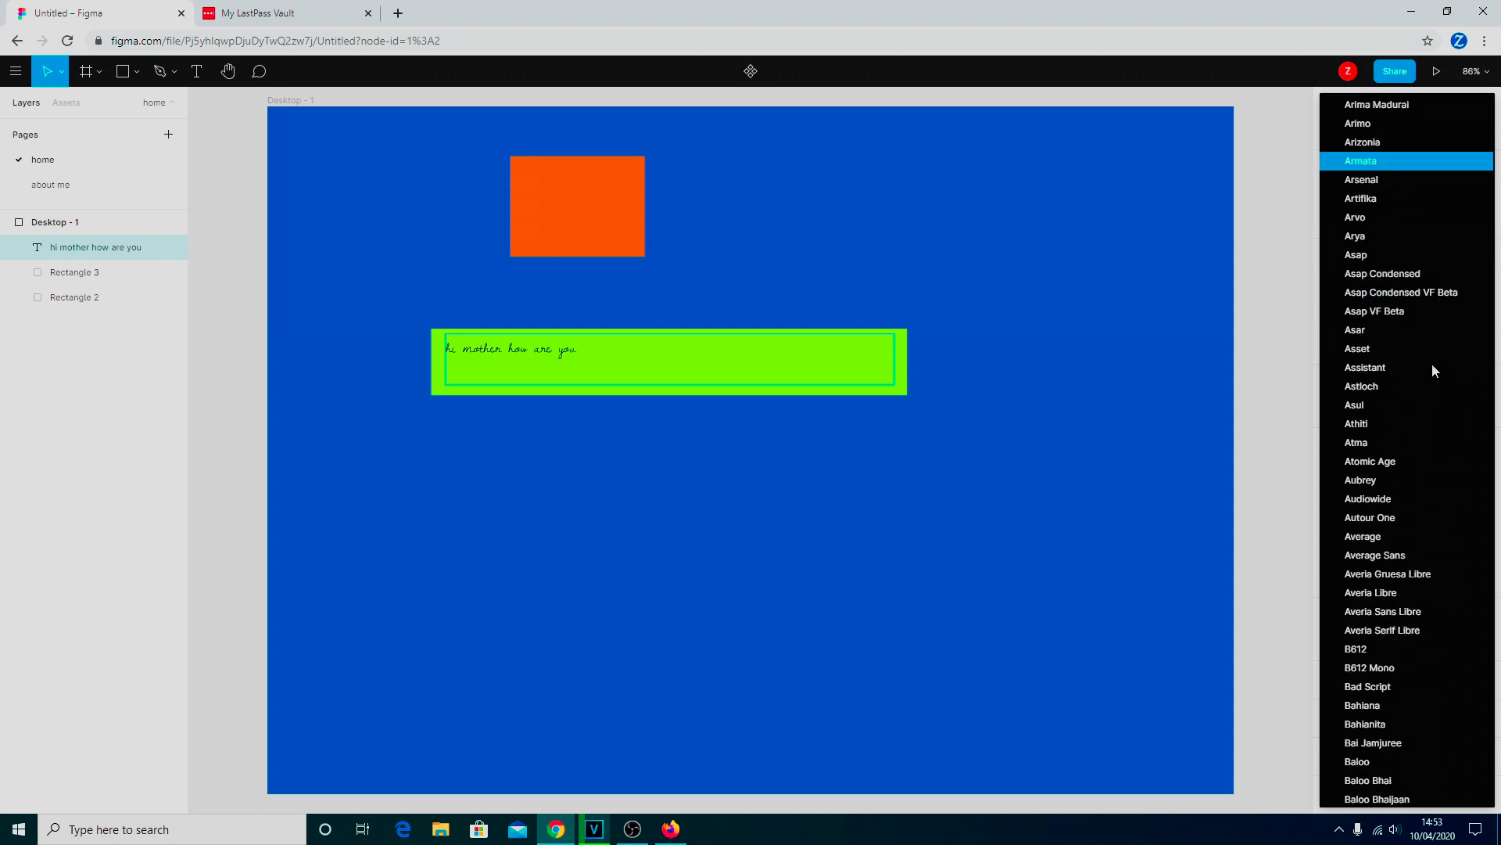
pyautogui.scroll(-20, 1427, 398)
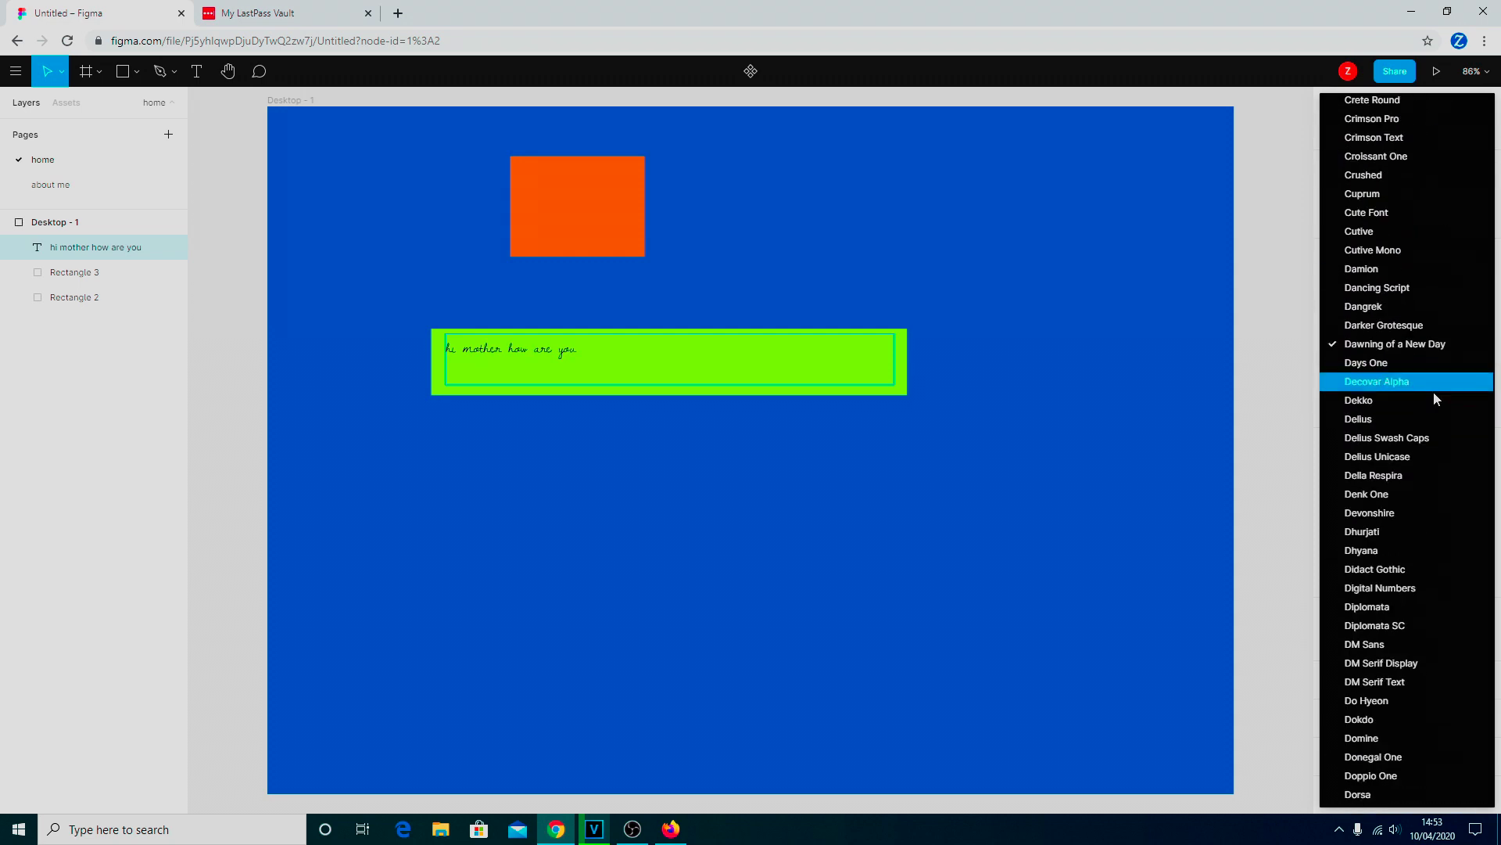
pyautogui.scroll(-20, 1433, 439)
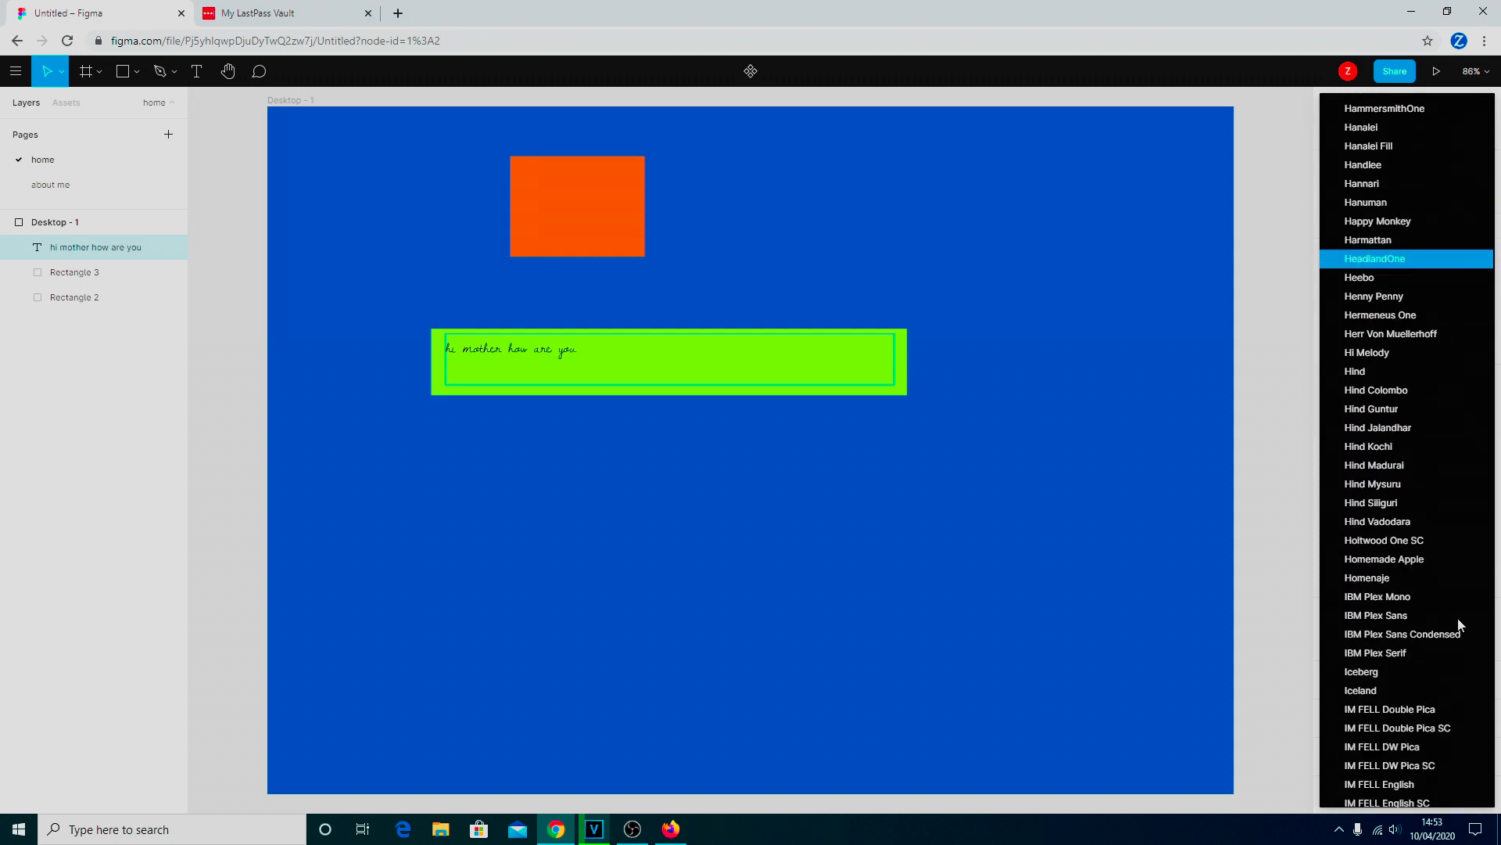
pyautogui.scroll(-20, 1458, 625)
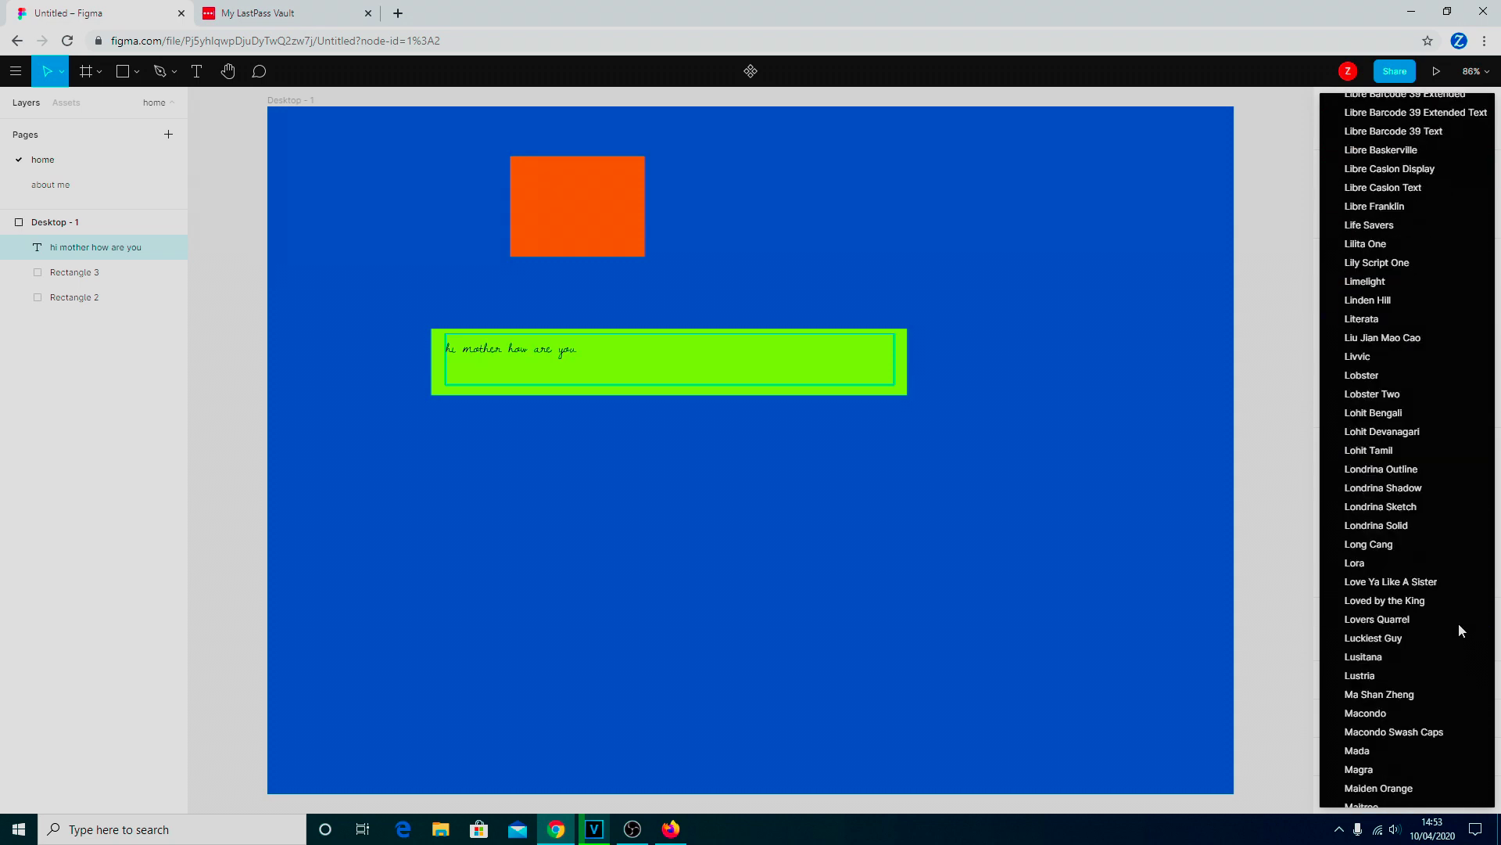
pyautogui.scroll(-15, 1477, 627)
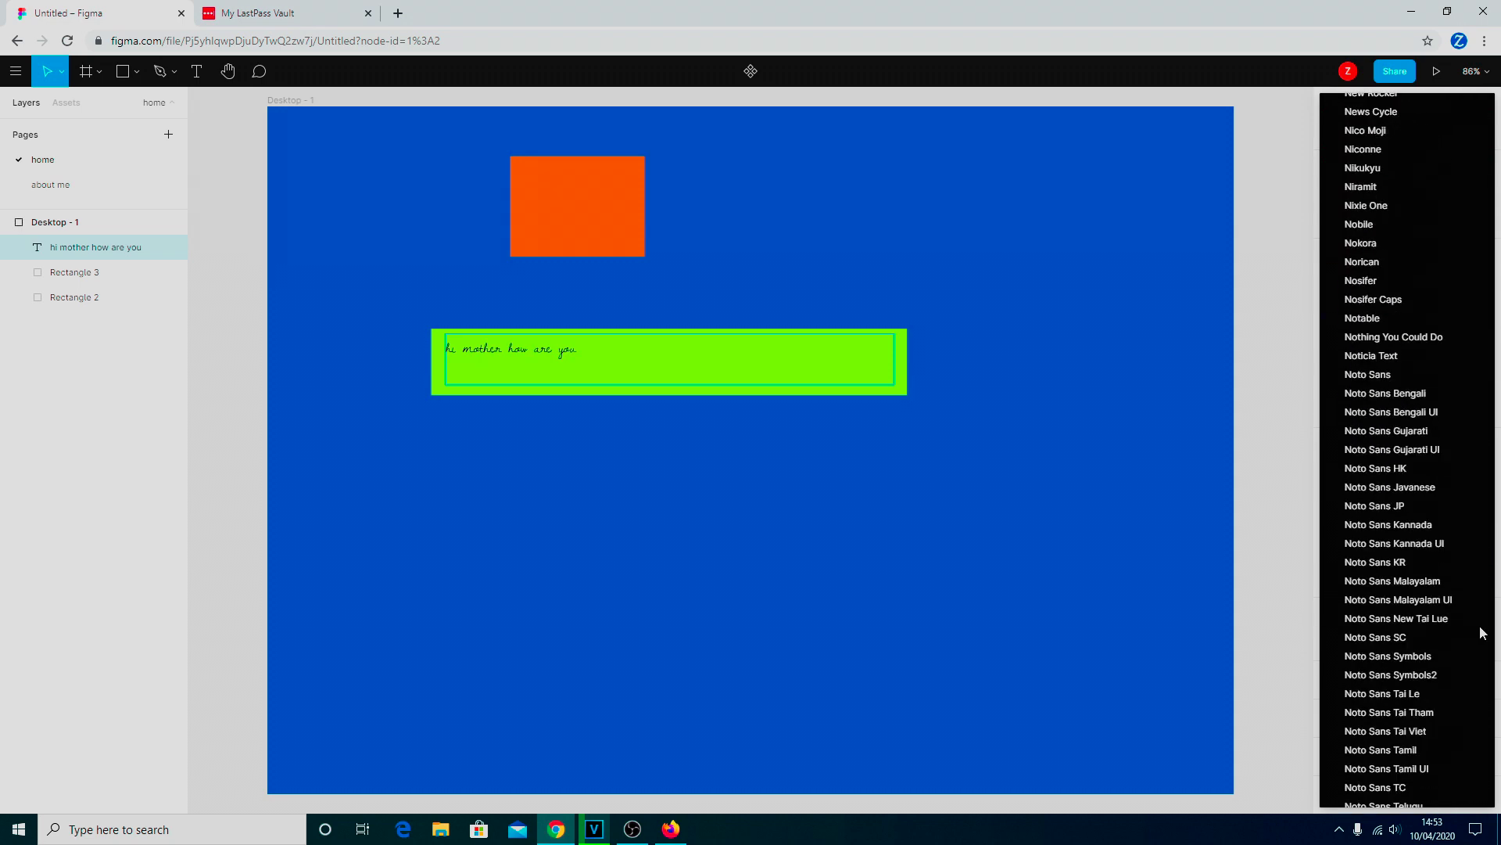
# Step: Apply Noto Sans Bengali UI, close the LastPass tab, then switch the text to Offside
pyautogui.click(1416, 415)
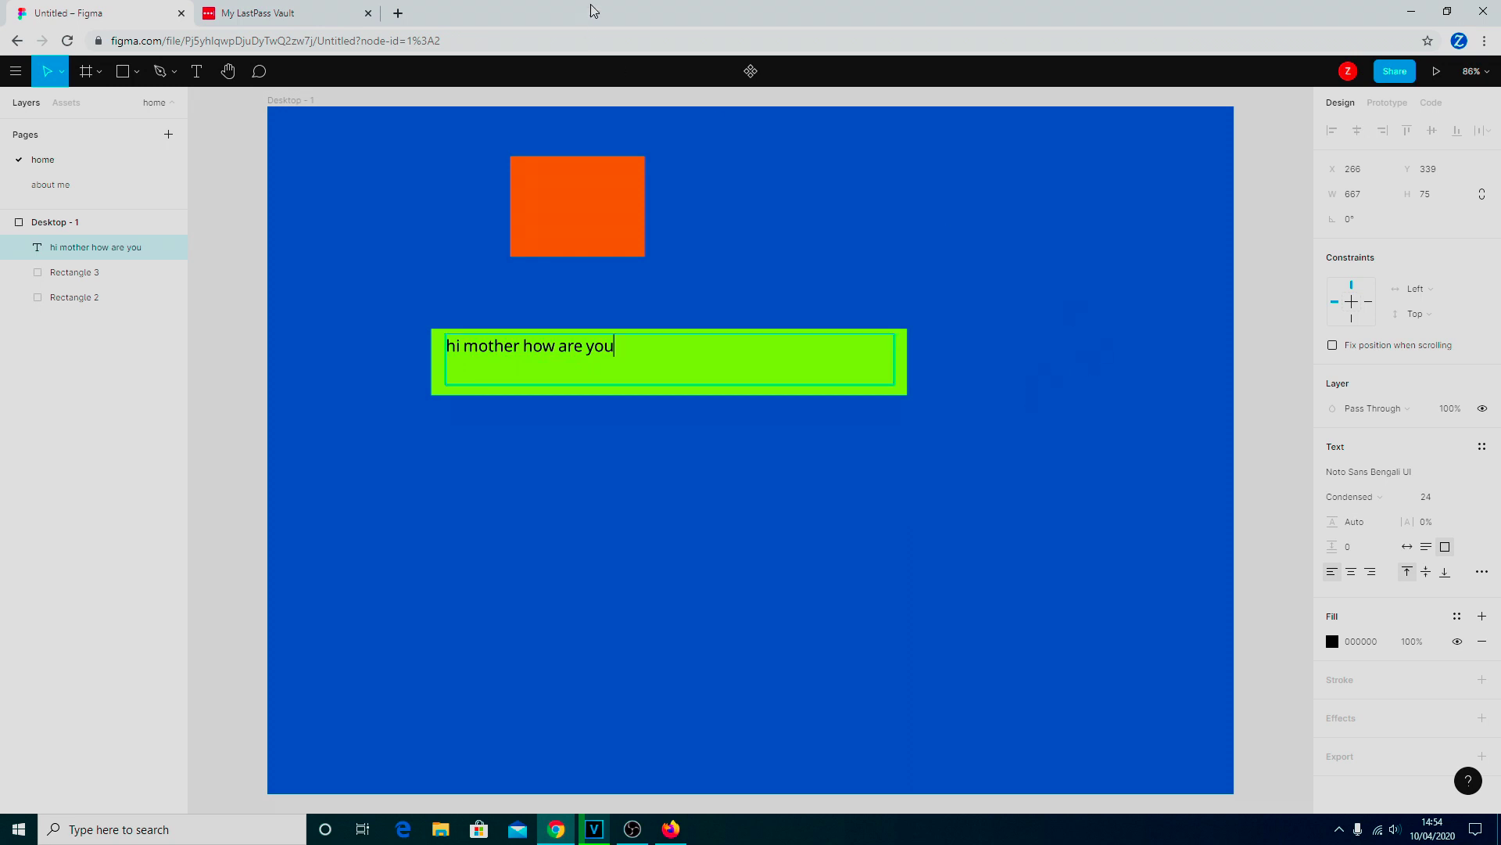
pyautogui.click(368, 13)
pyautogui.click(1389, 476)
pyautogui.click(1484, 473)
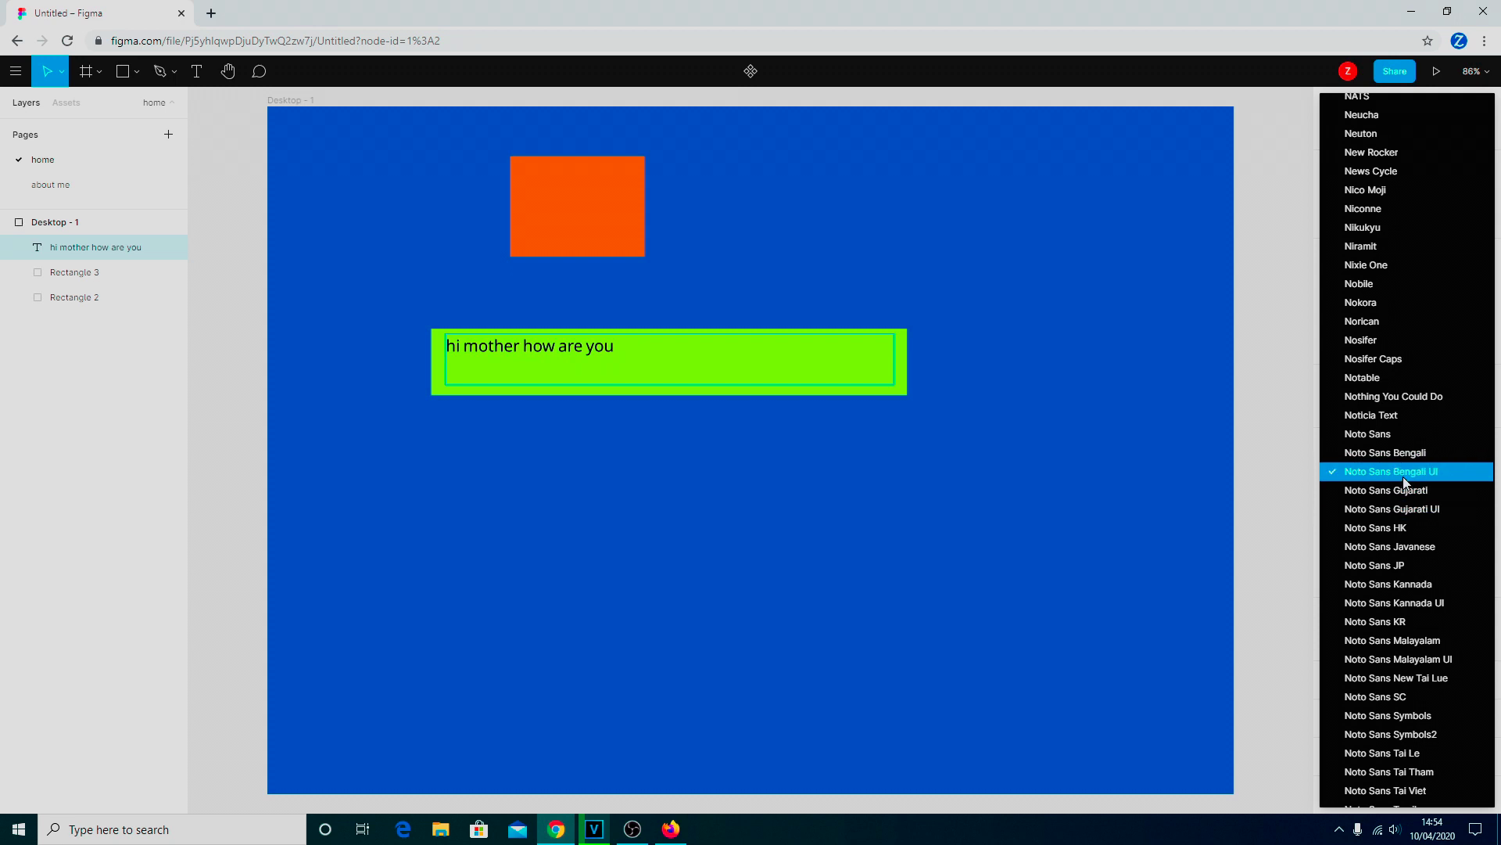
pyautogui.scroll(-5, 1408, 540)
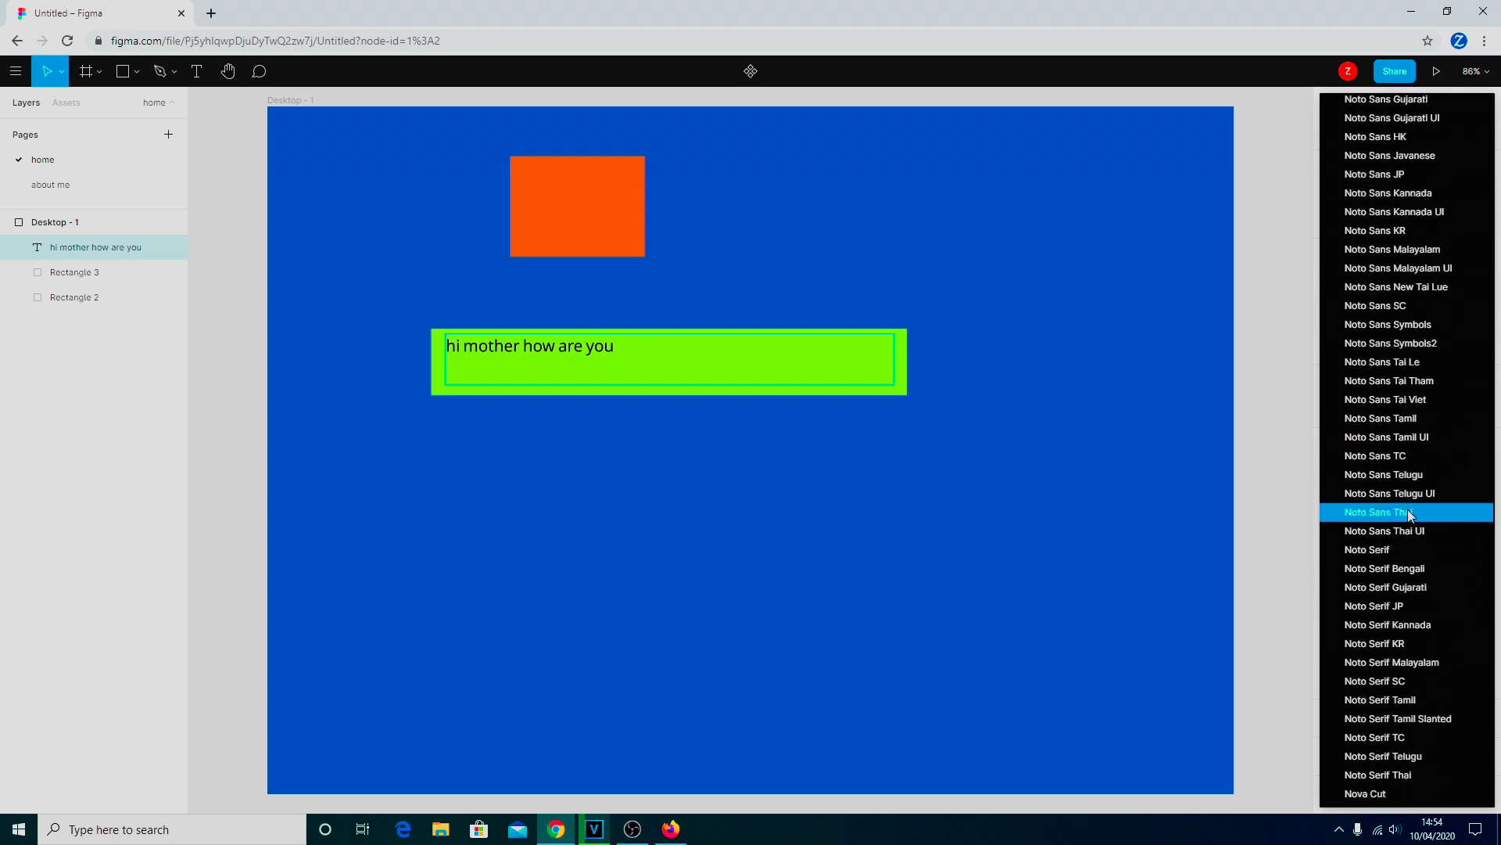
pyautogui.scroll(-7, 1408, 516)
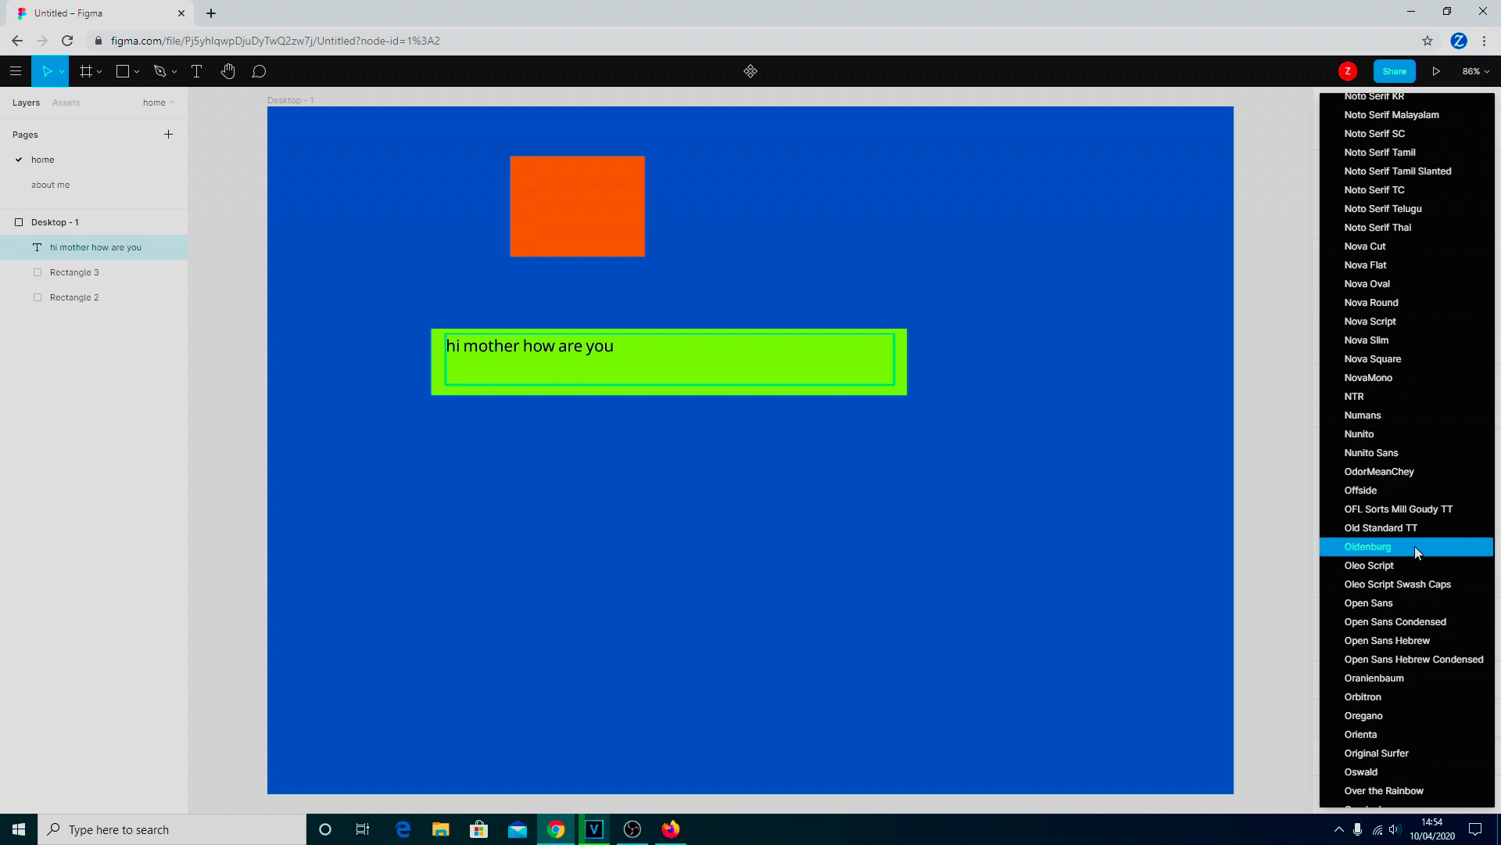
pyautogui.click(1377, 491)
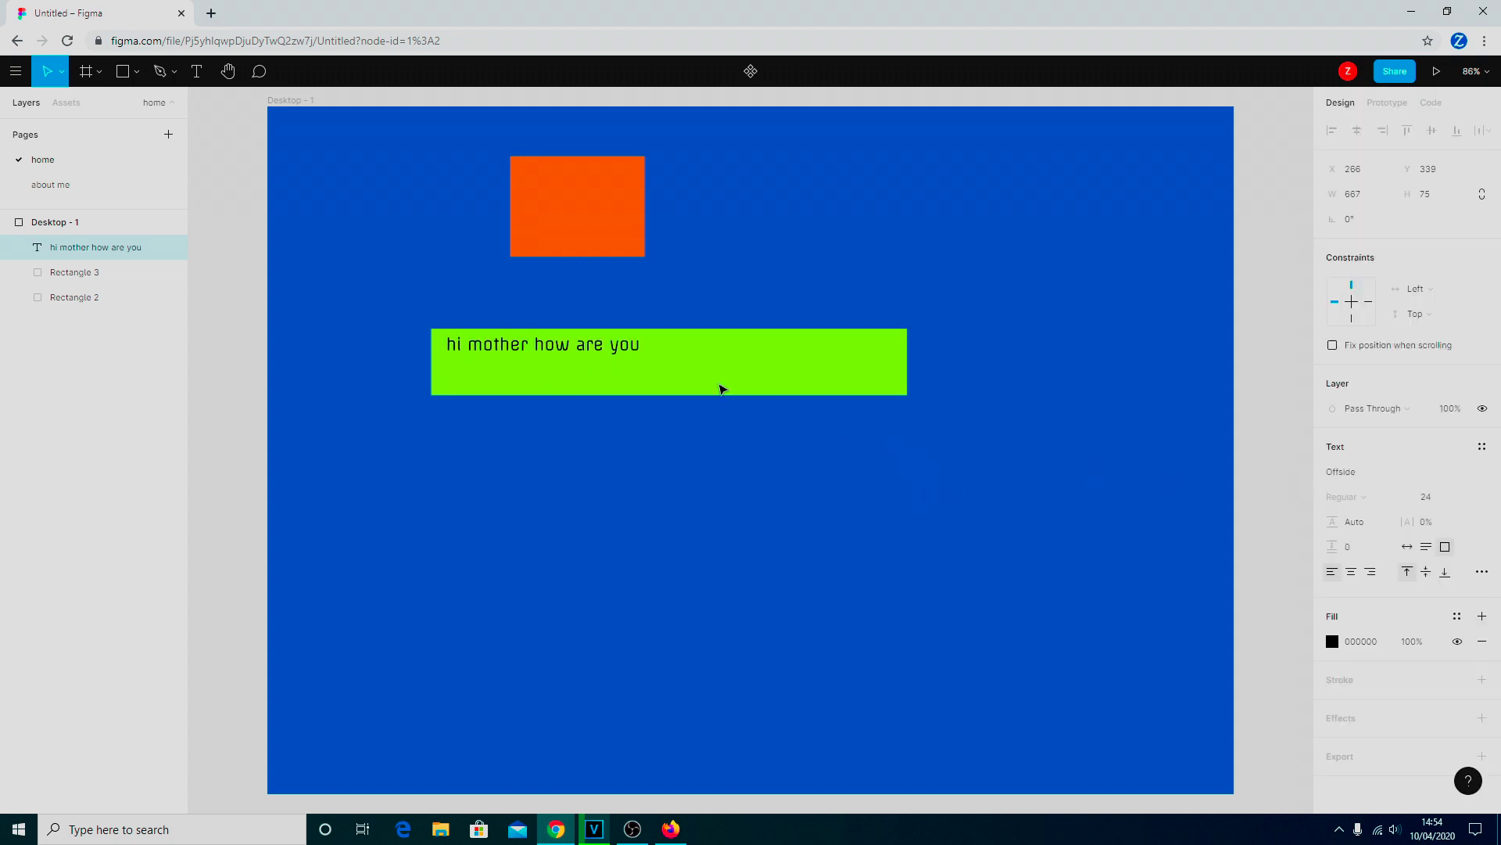
# Step: Select the words of the greeting text, then start a new browser tab
pyautogui.doubleClick(685, 362)
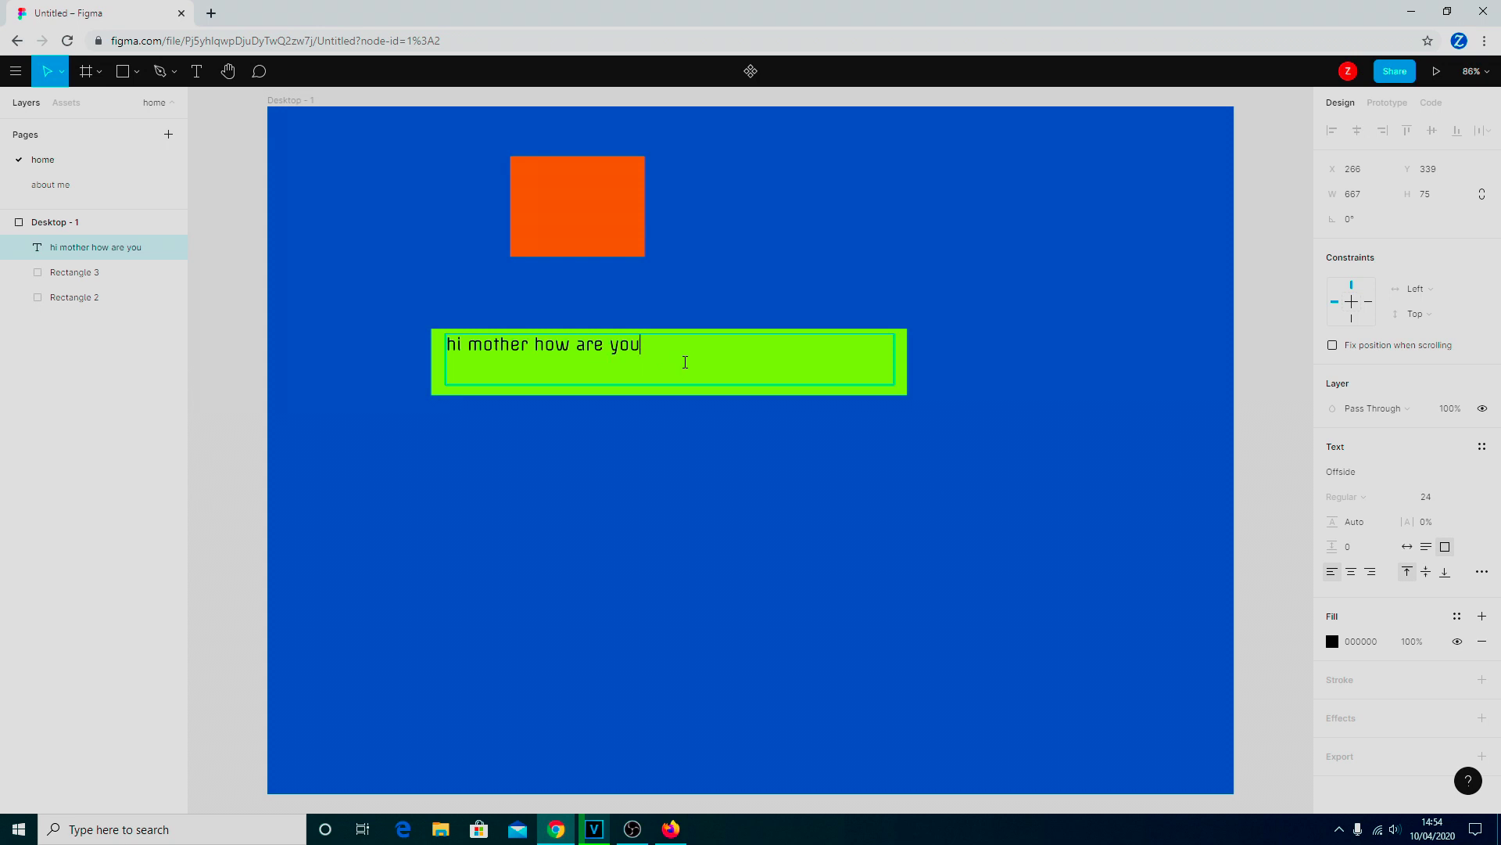
pyautogui.moveTo(677, 349); pyautogui.dragTo(433, 334)
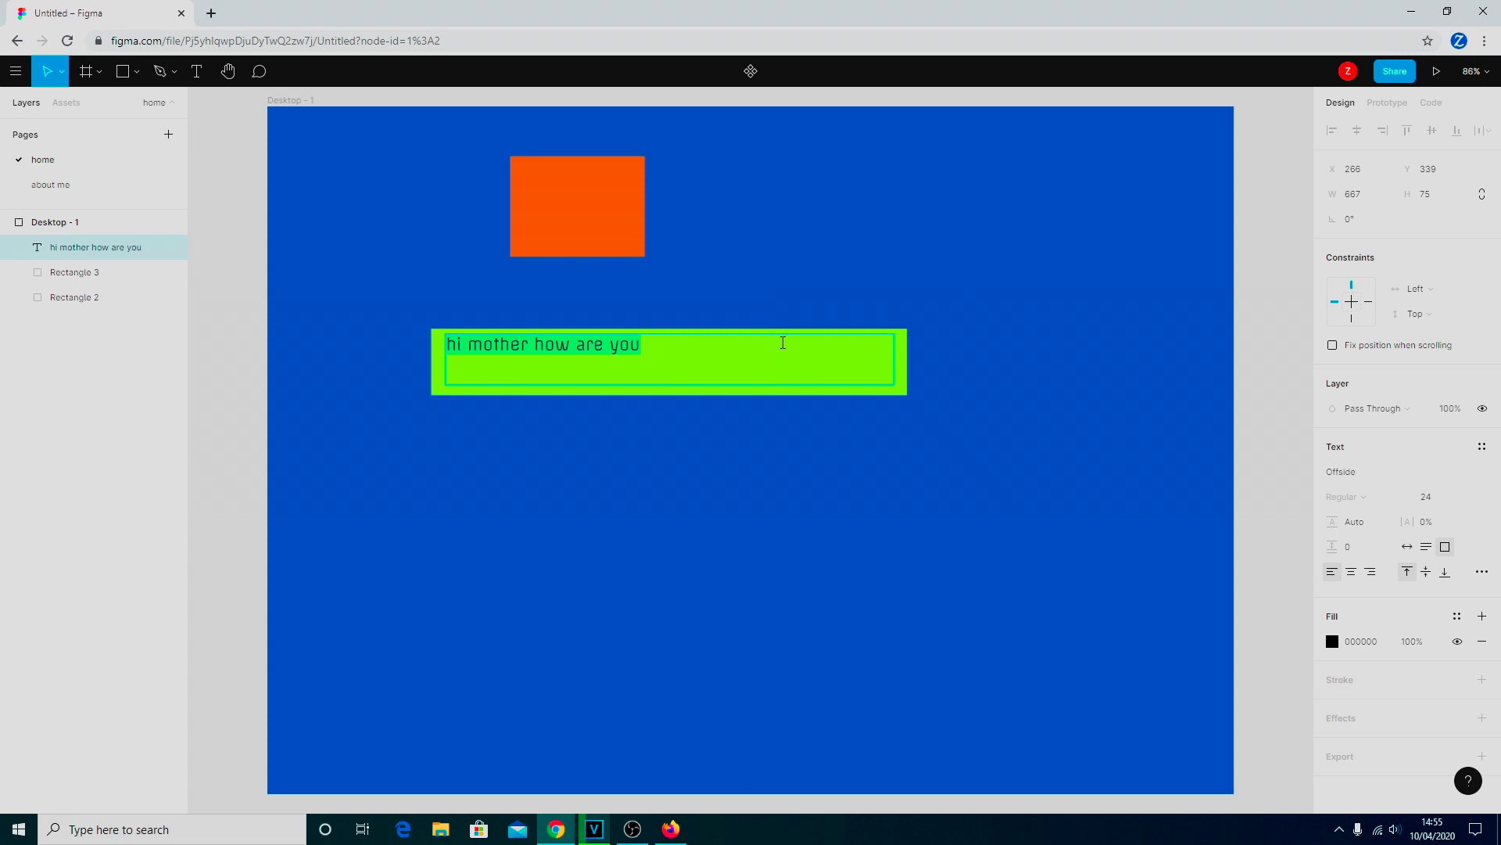
pyautogui.click(213, 15)
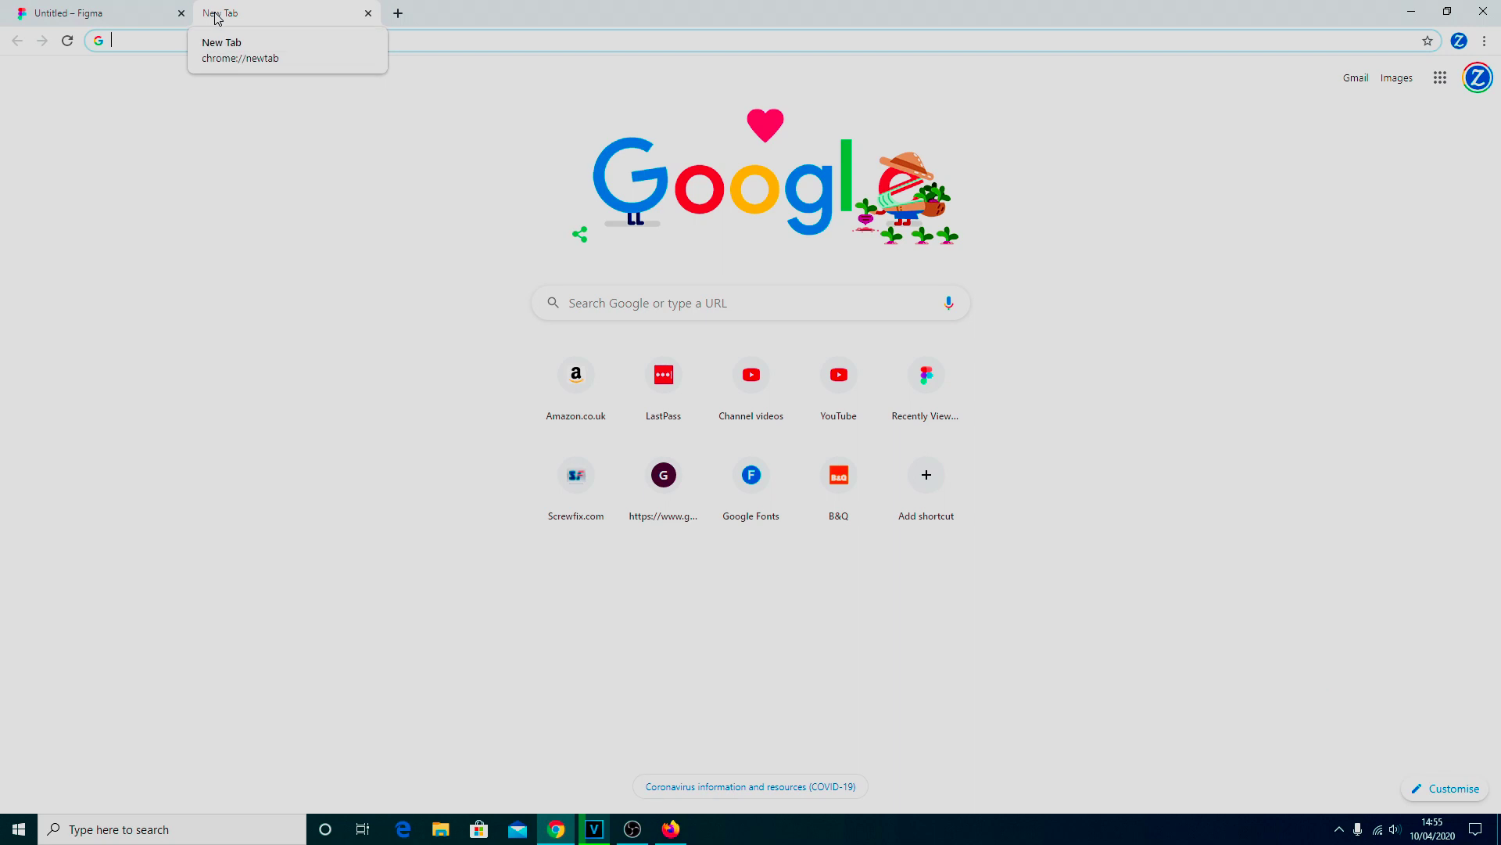
# Step: Load fonts.google.com in the new Chrome tab
pyautogui.write('of')
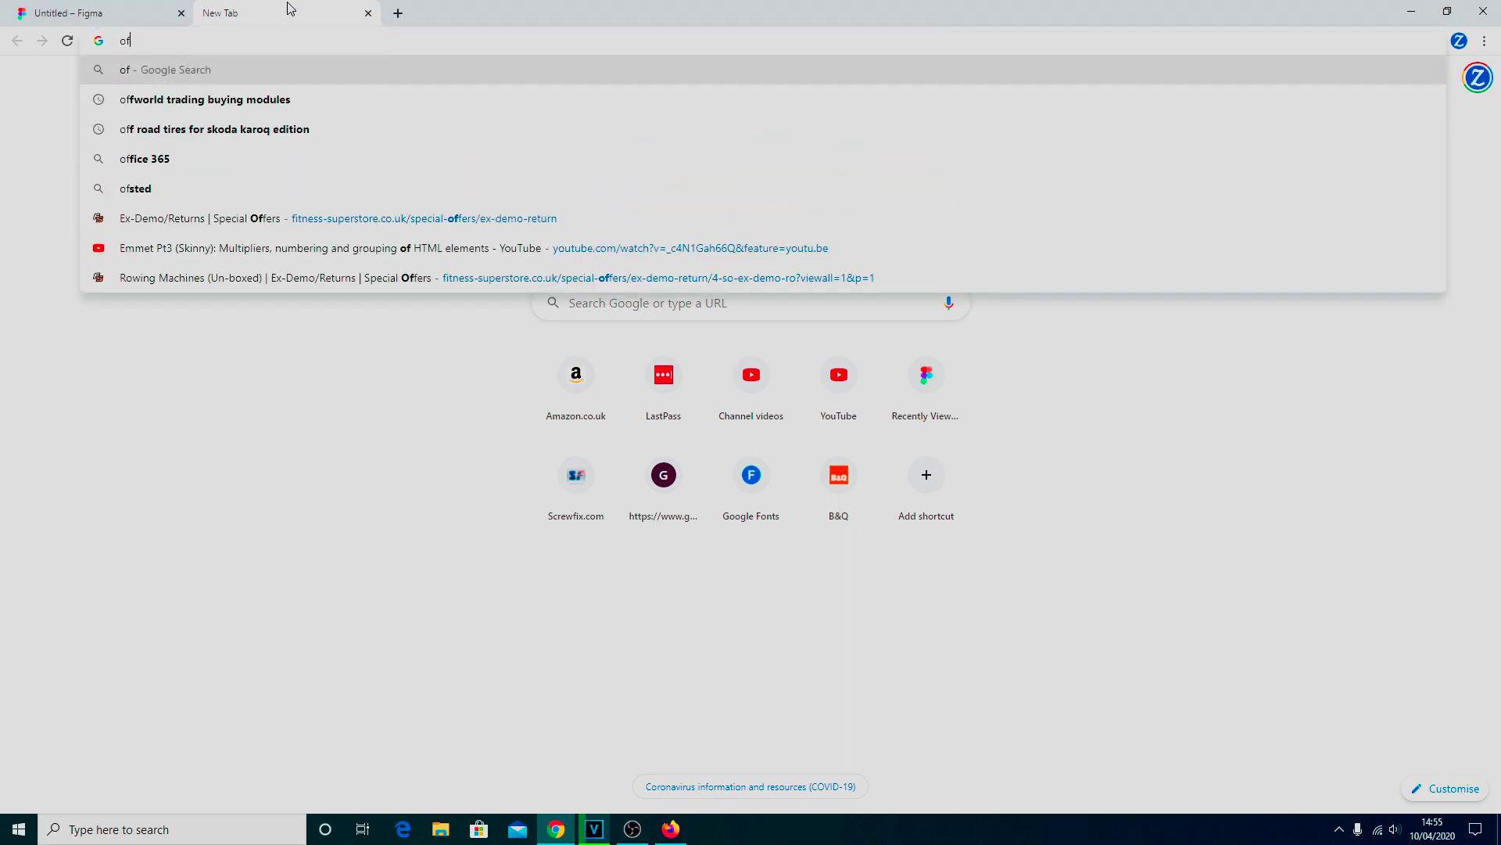
pyautogui.press('BackSpace')
pyautogui.press('BackSpace')
pyautogui.write('fi')
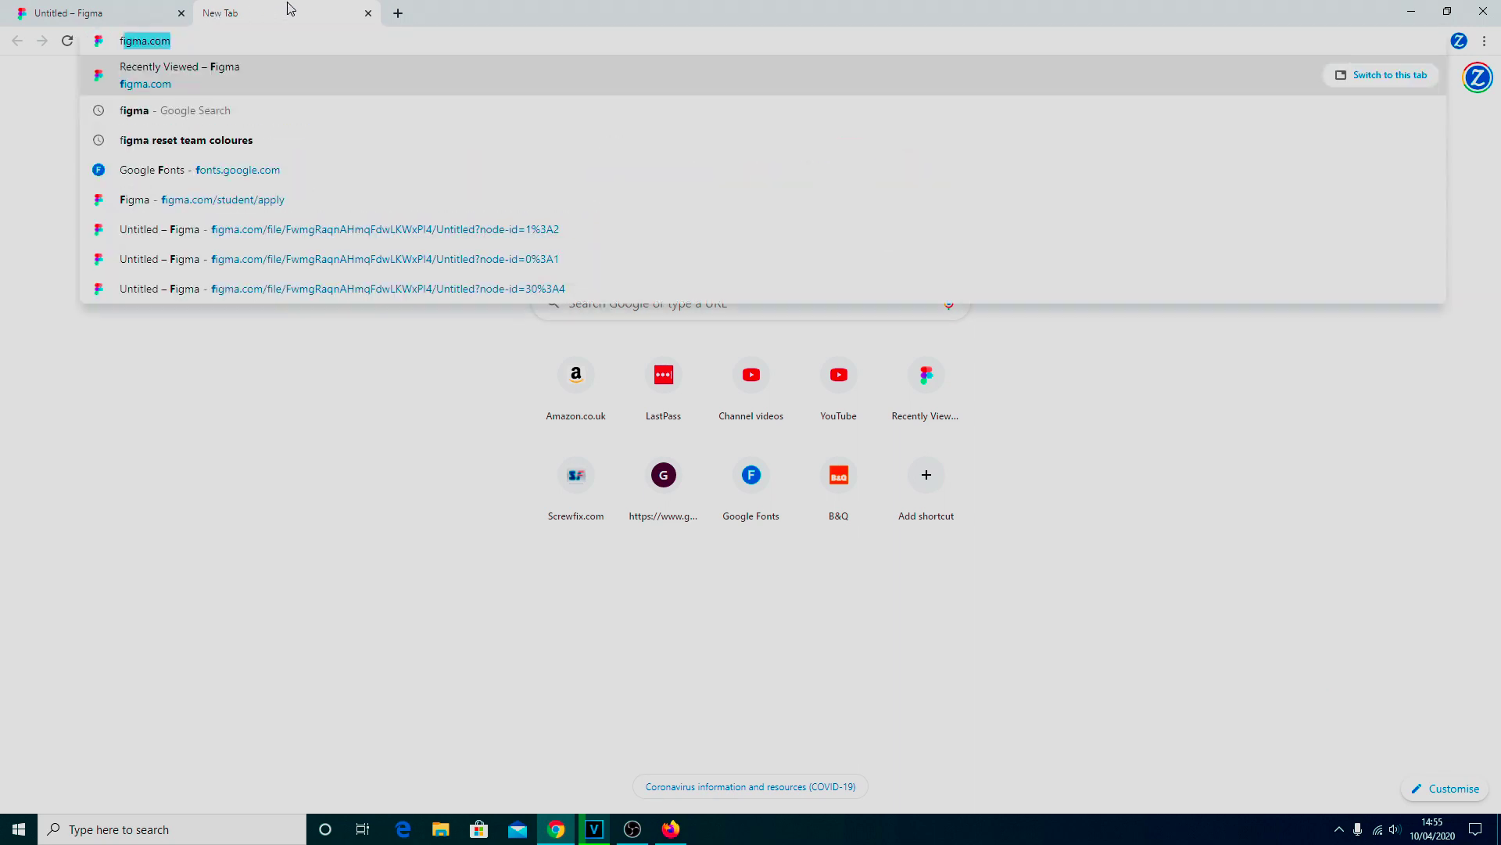
pyautogui.write('ont')
pyautogui.press('Right')
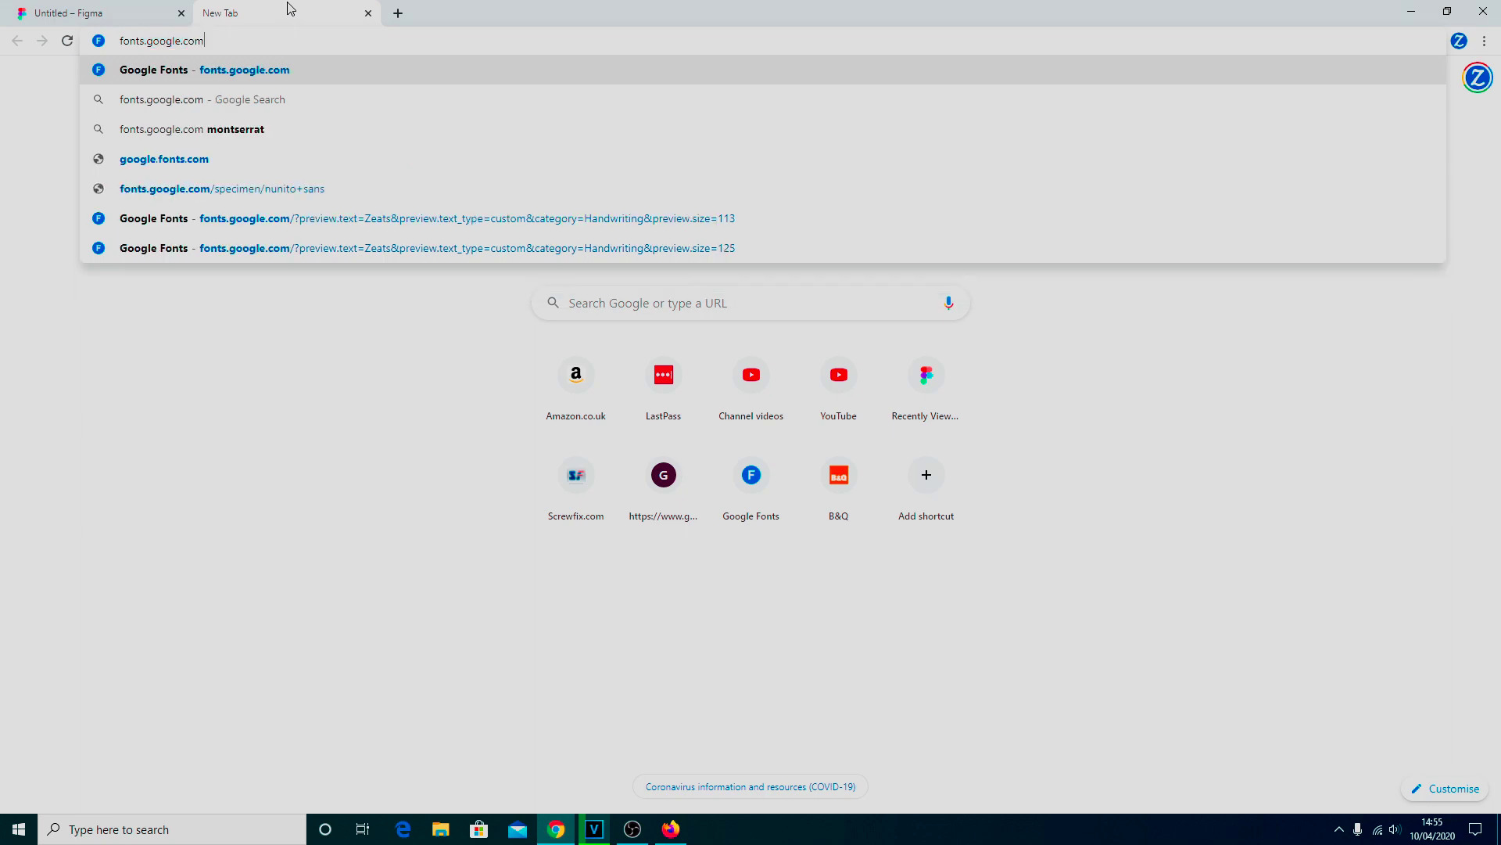
pyautogui.press('Return')
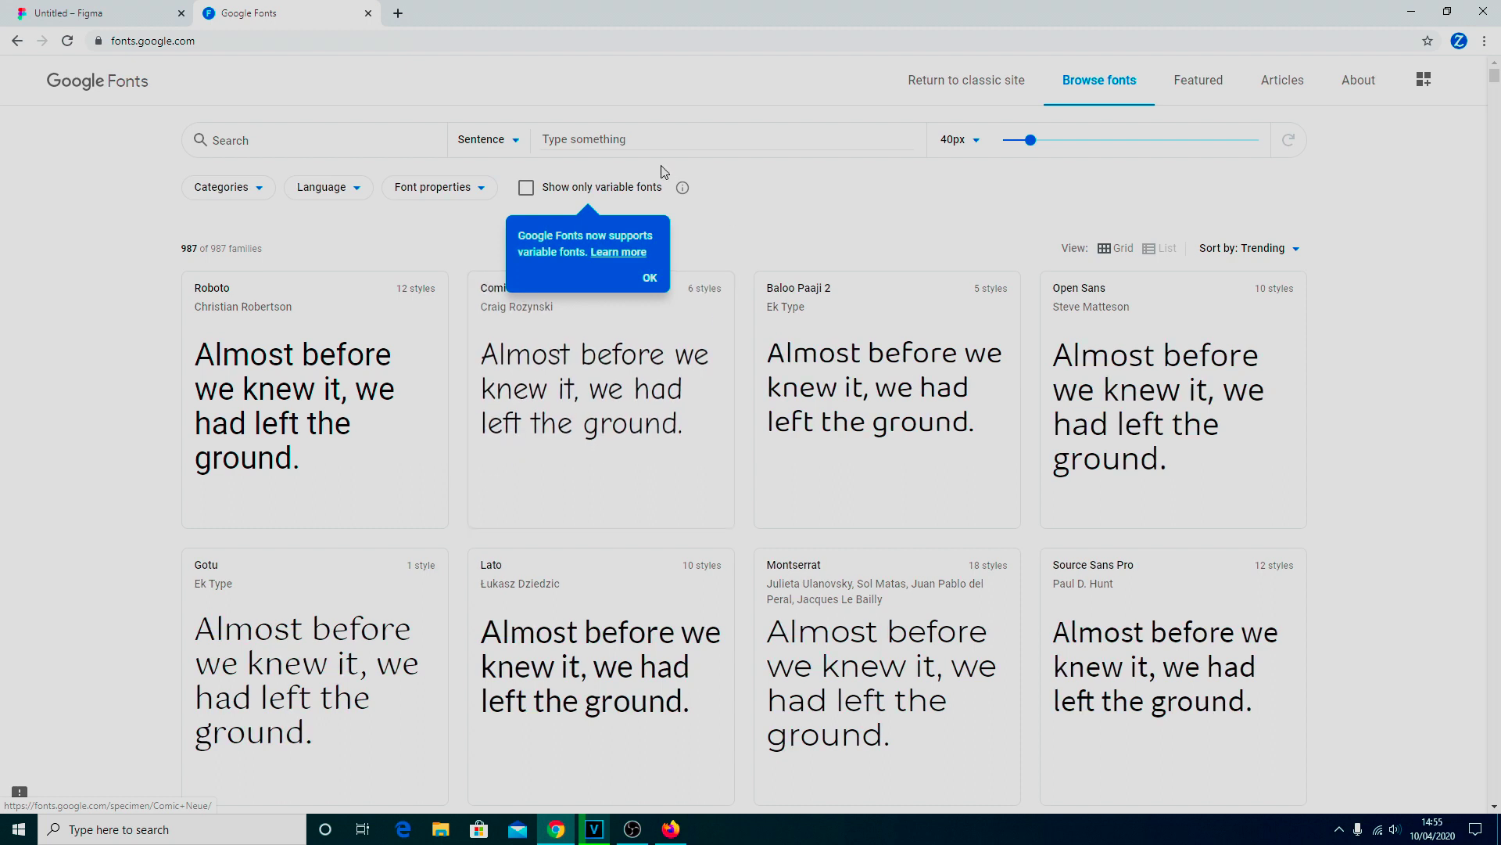
pyautogui.click(545, 139)
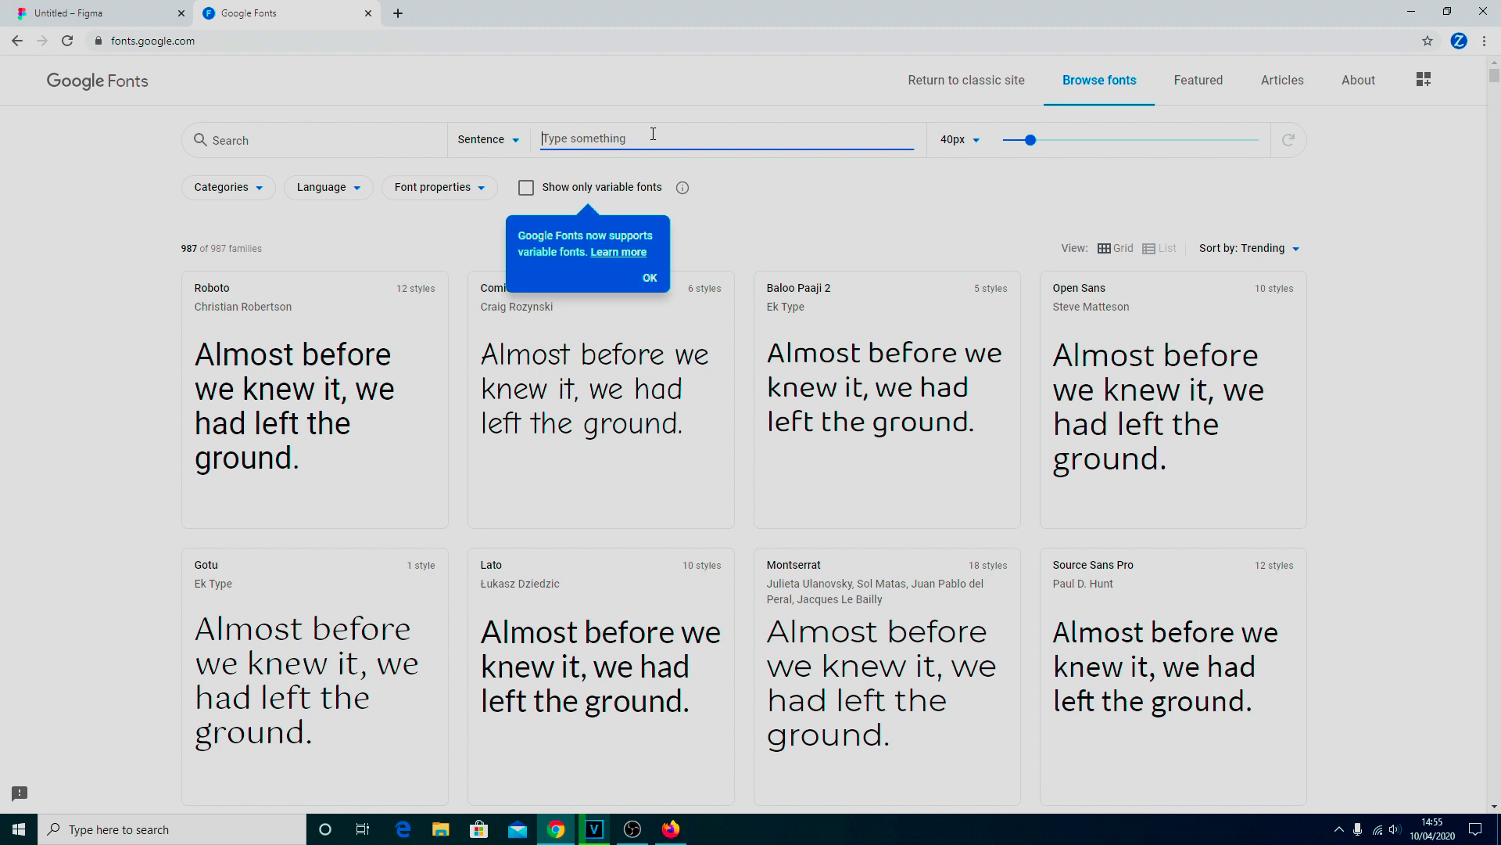
# Step: Enter 'Home About us Contact Shop Register' as the font preview text
pyautogui.write('Home')
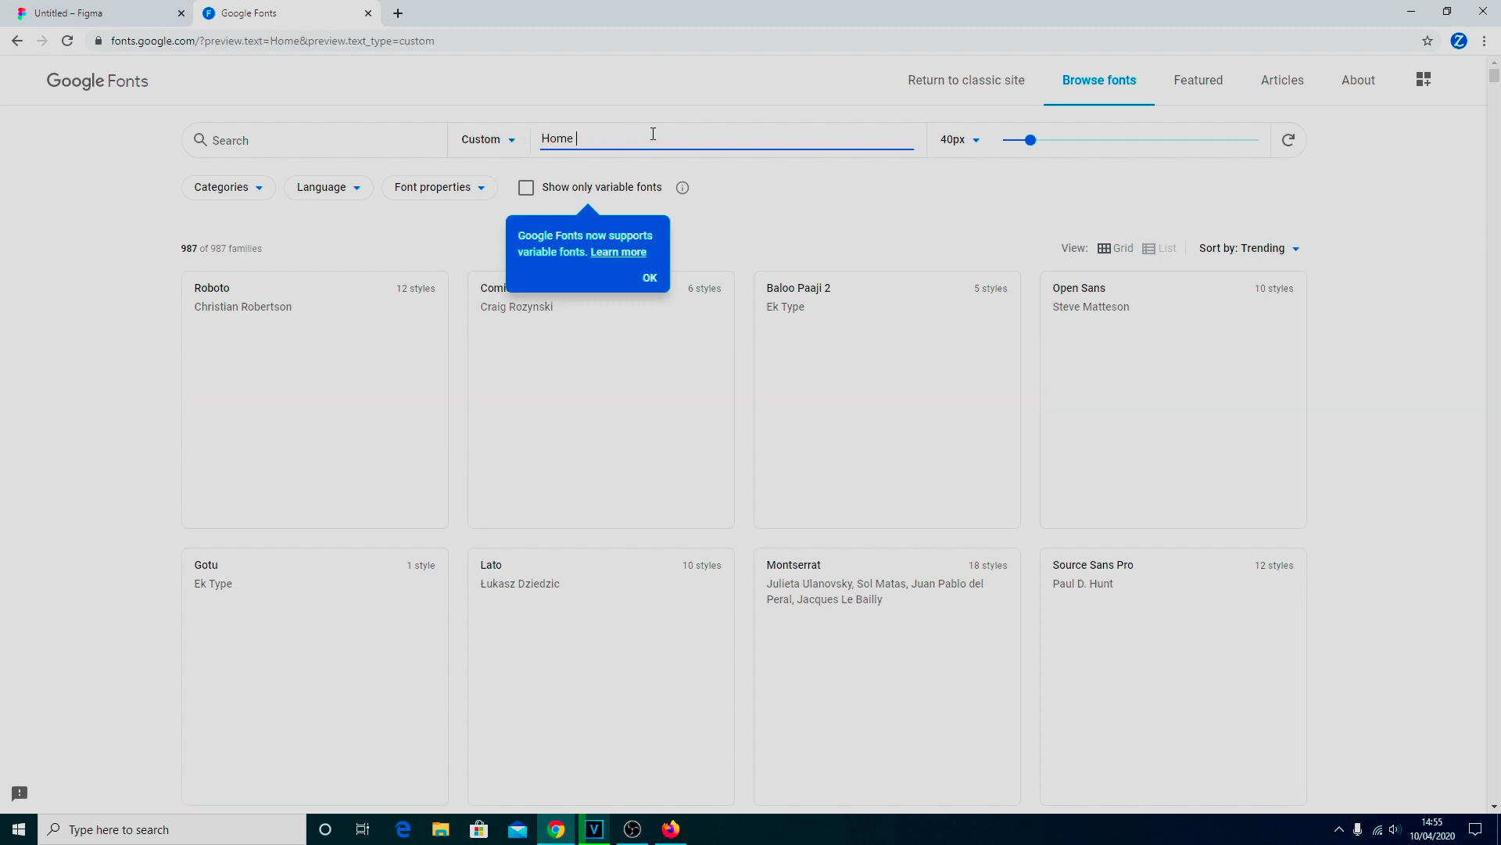
pyautogui.write('About')
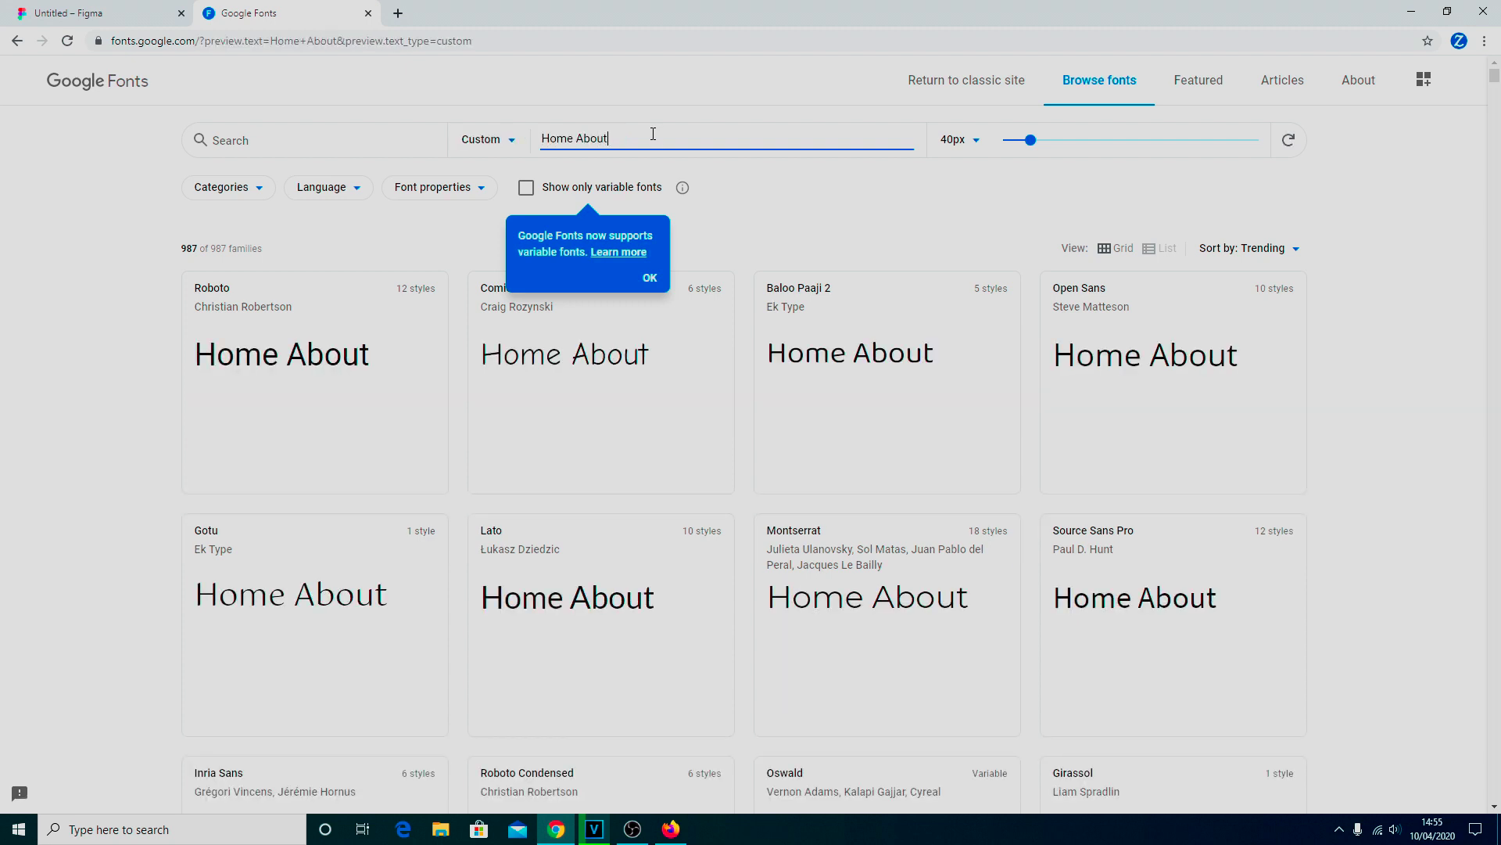
pyautogui.write(' us')
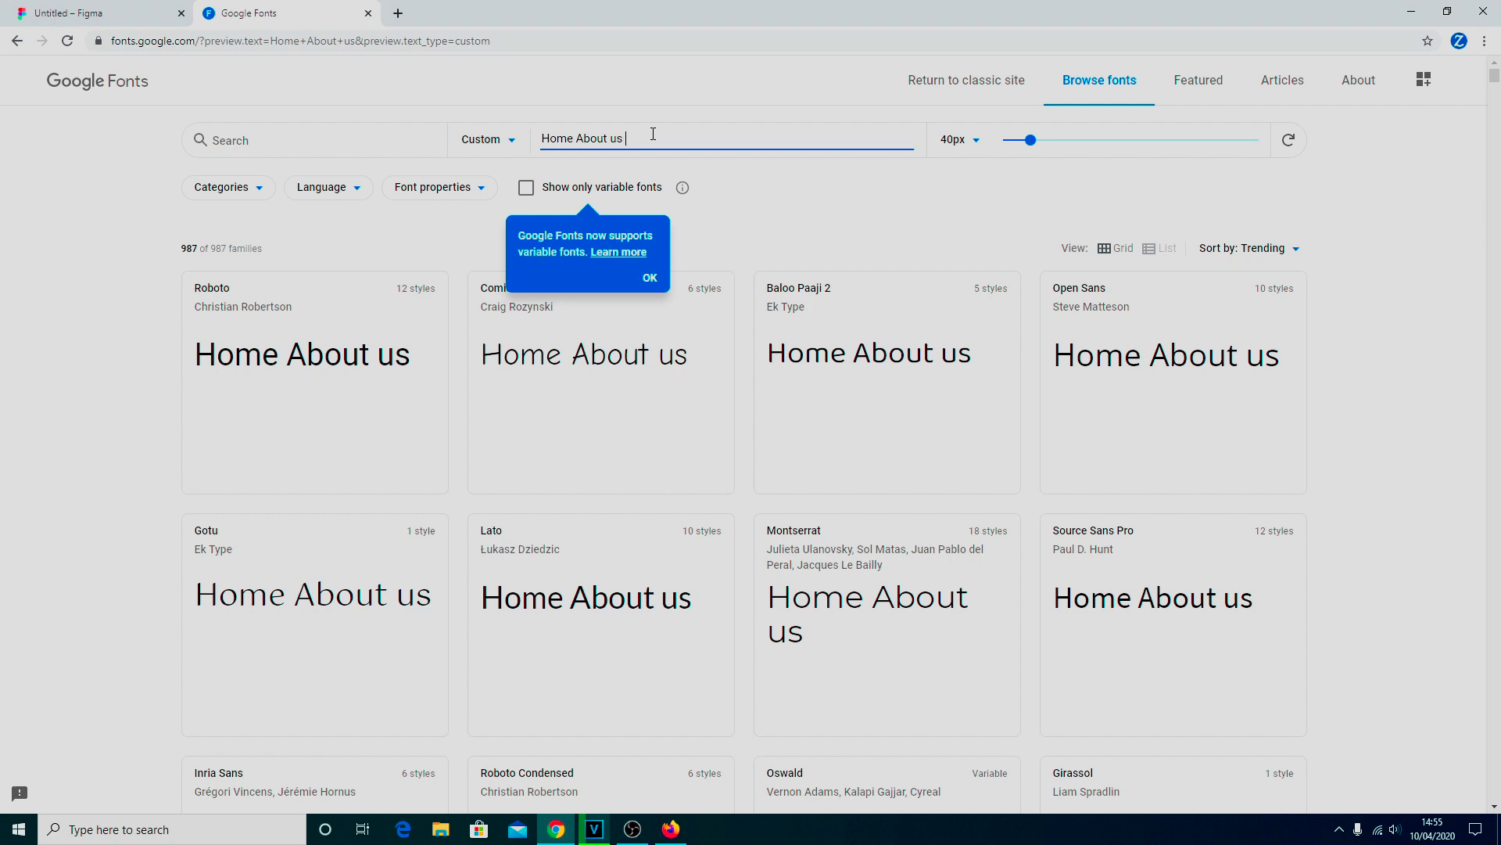
pyautogui.write(' Cont')
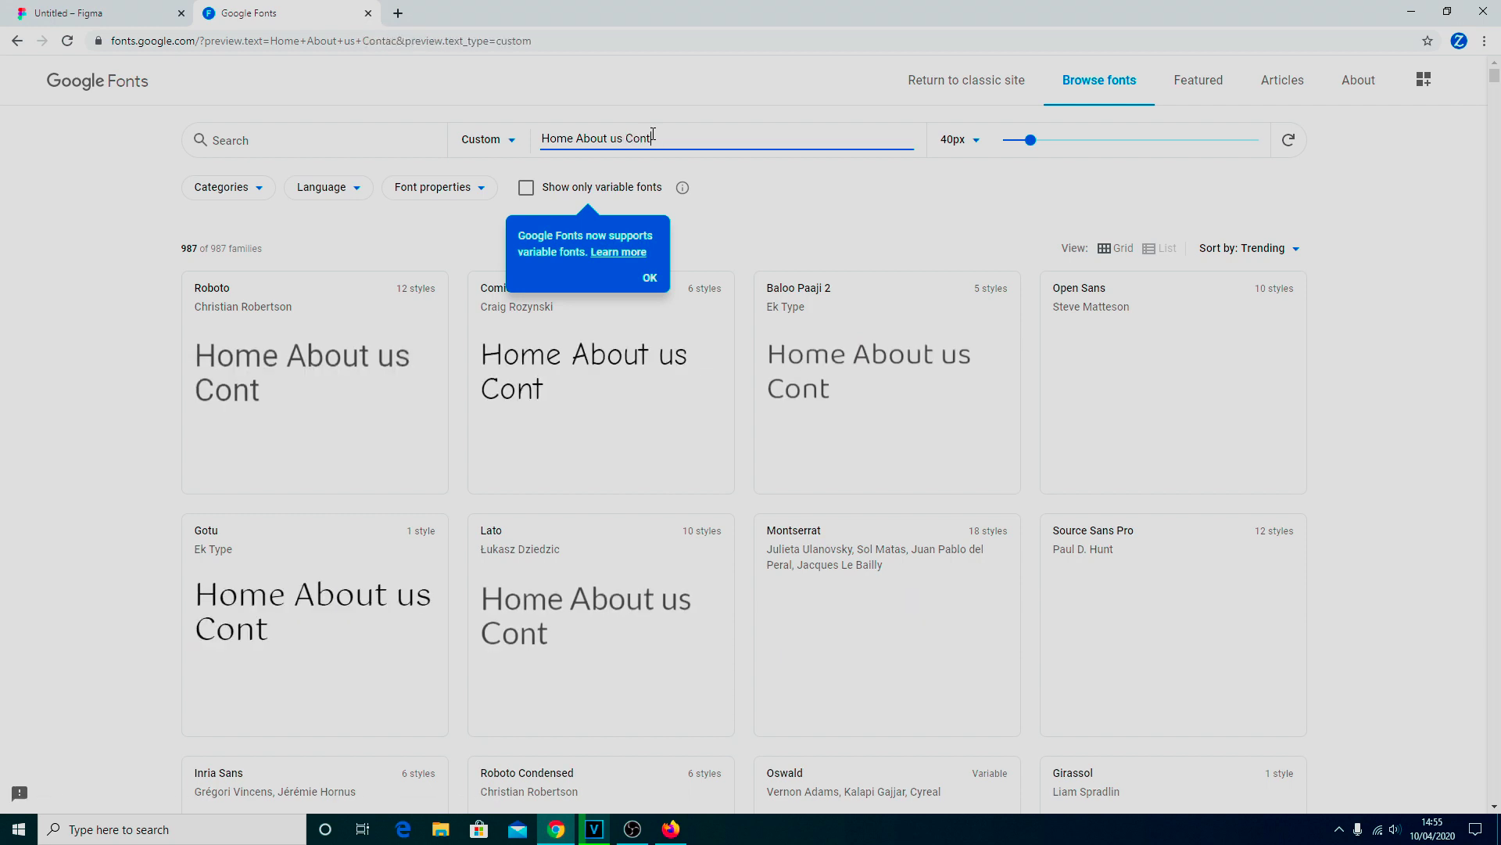
pyautogui.write('act Sh')
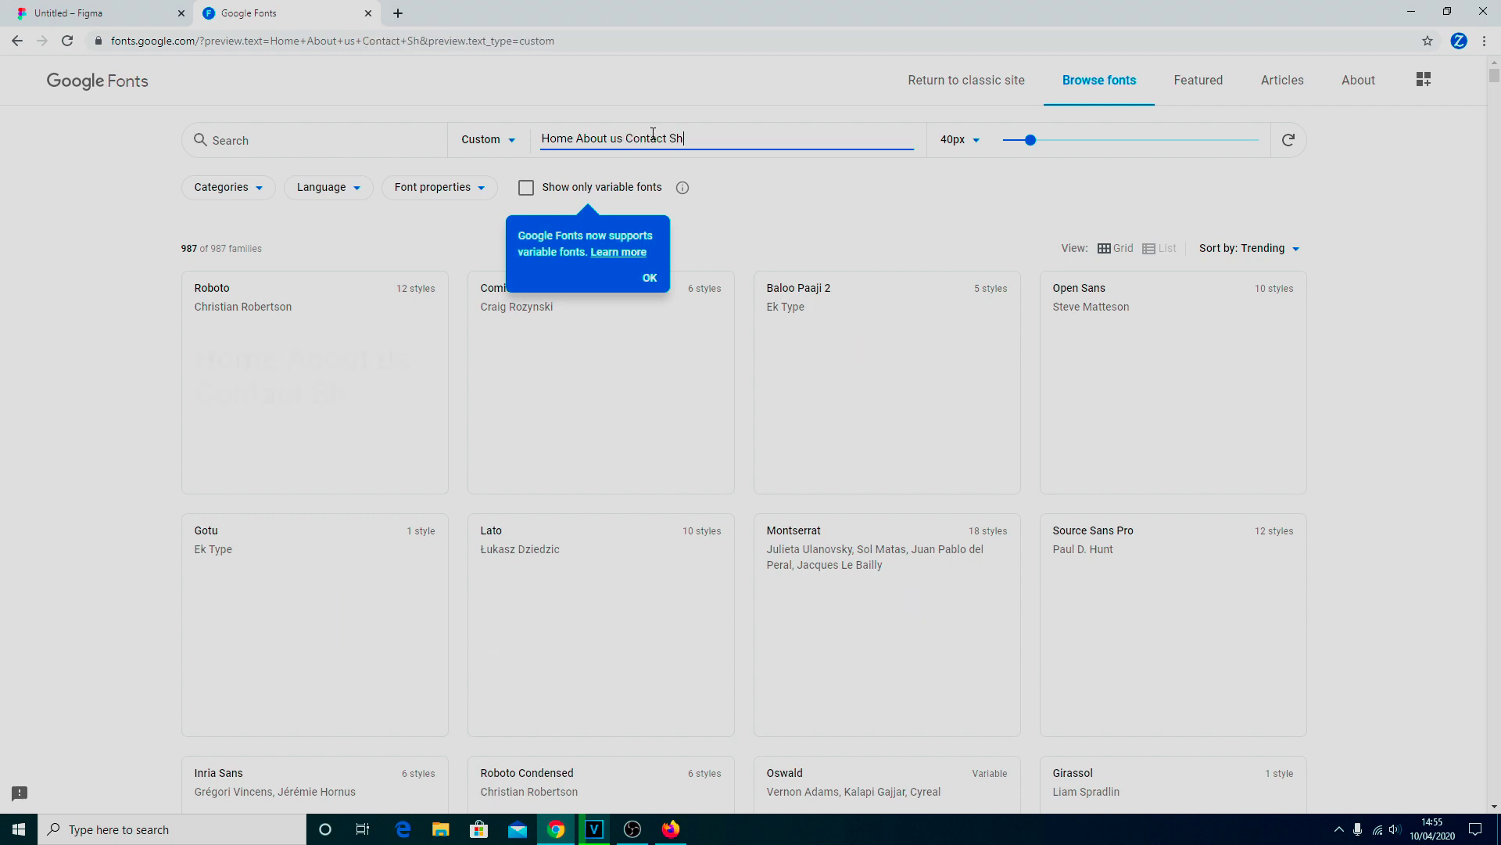
pyautogui.write('op Register')
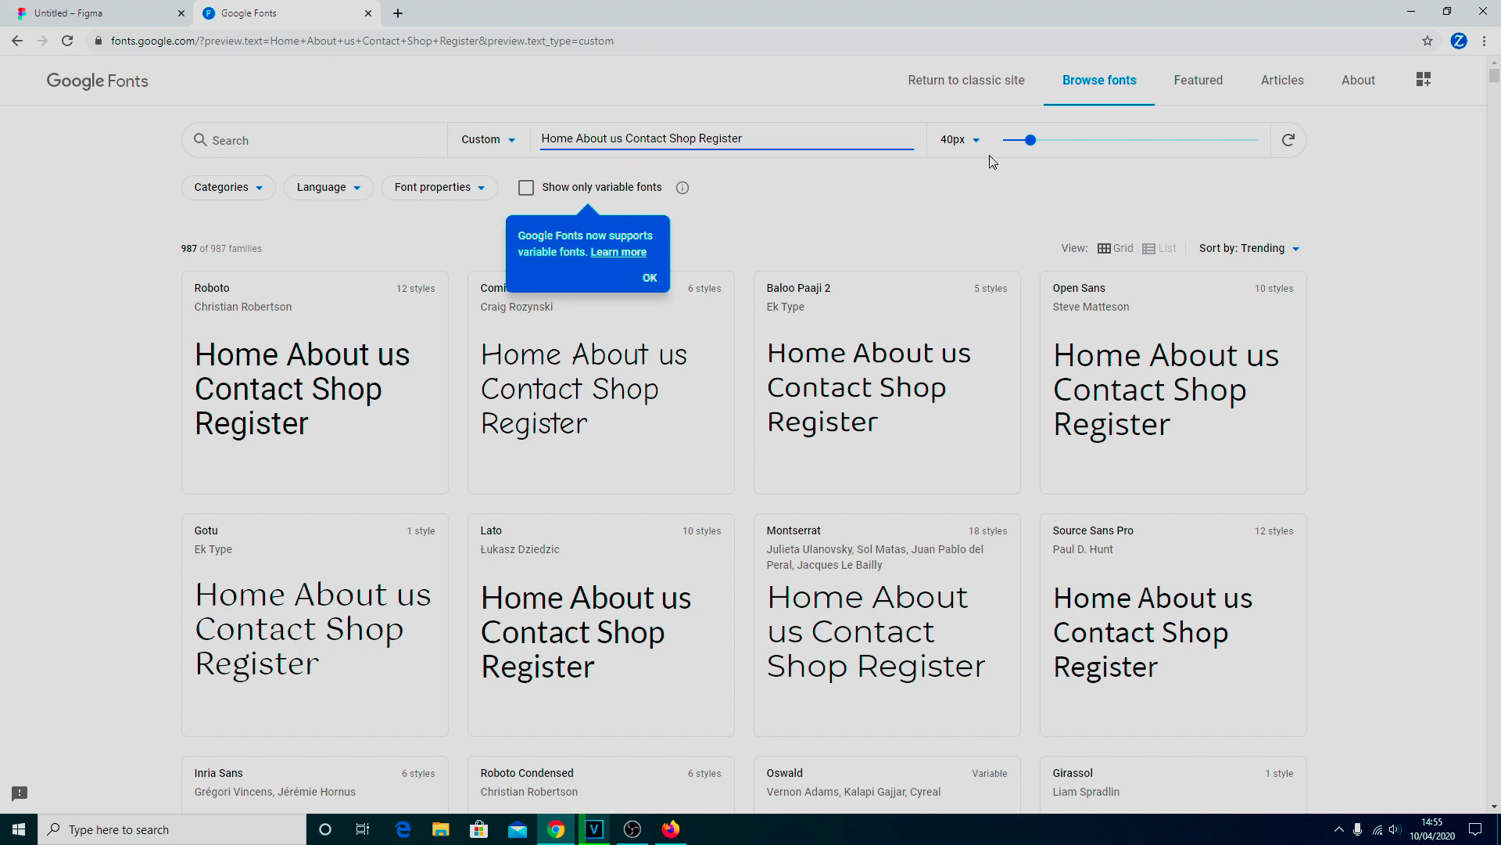
# Step: Shrink the sample size through 27px and 20px, settle it at 33px, then show the category filters
pyautogui.click(1030, 142)
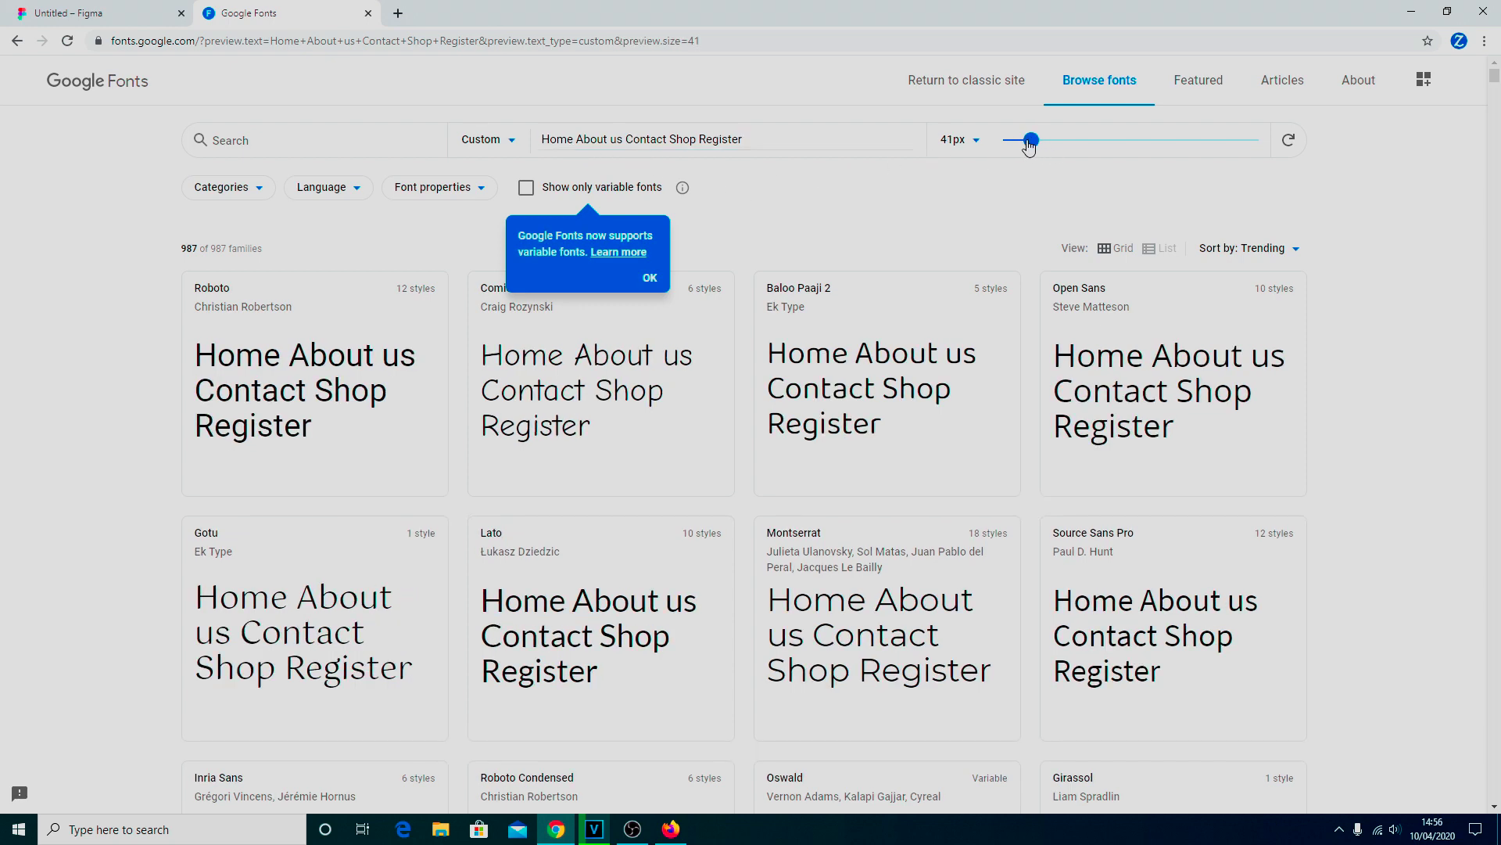
pyautogui.moveTo(1029, 144)
pyautogui.mouseDown()
pyautogui.moveTo(1009, 143)
pyautogui.moveTo(1021, 147)
pyautogui.mouseUp()
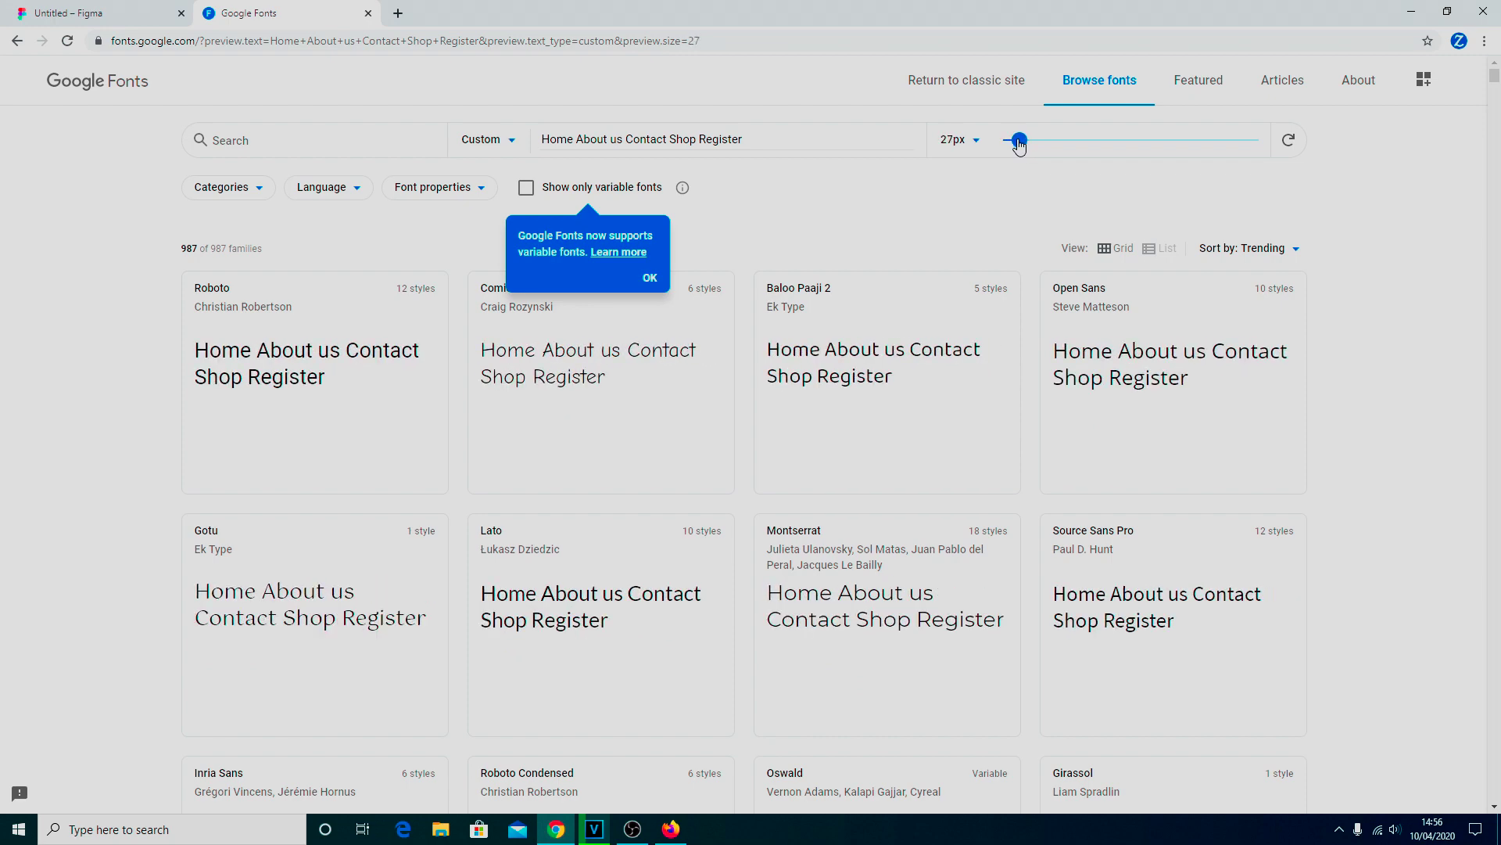
pyautogui.moveTo(1017, 148); pyautogui.dragTo(1013, 148)
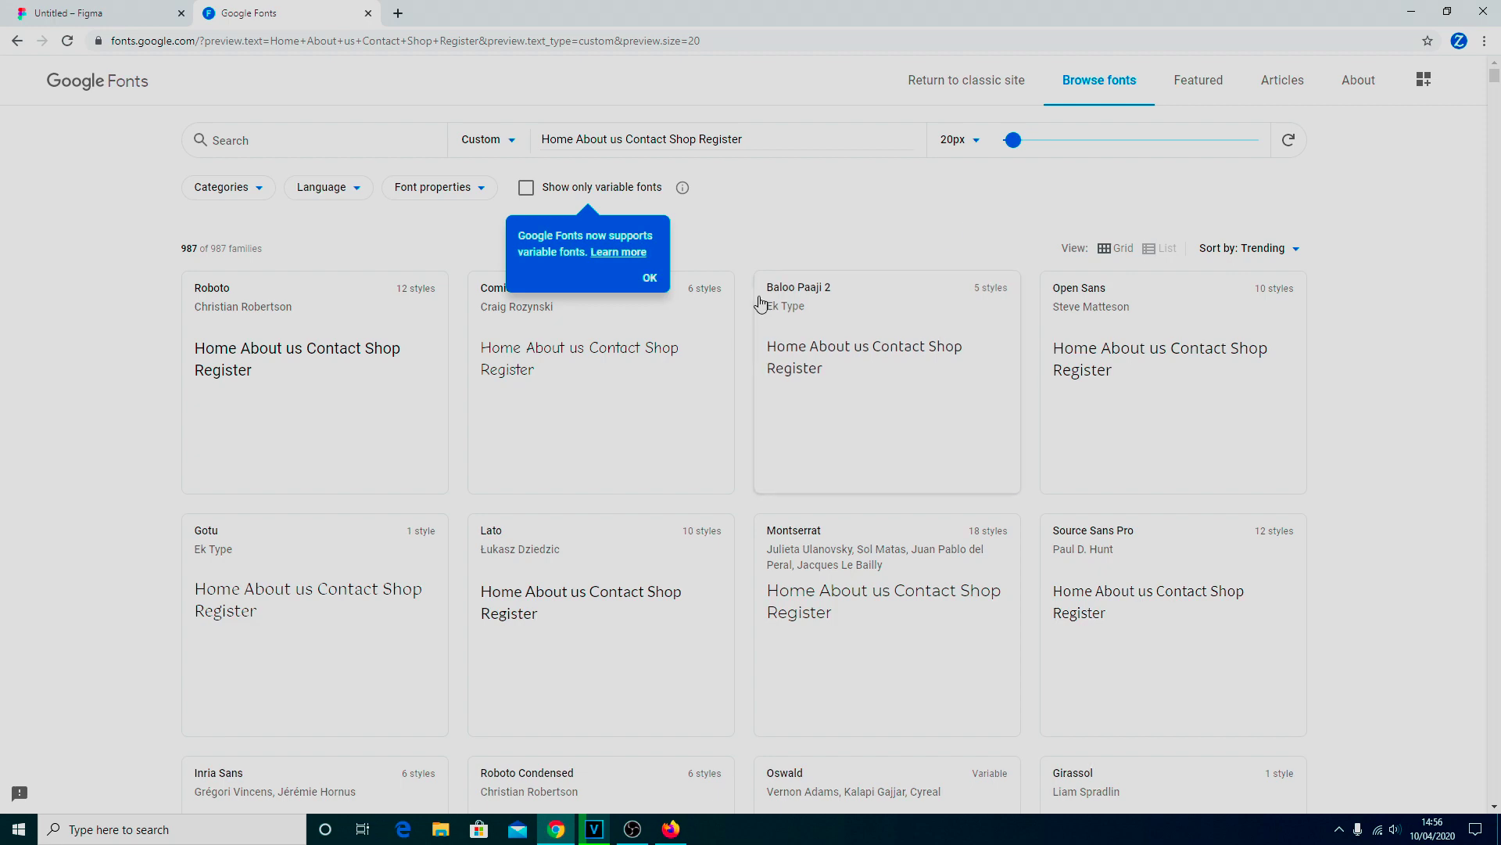
pyautogui.click(1025, 147)
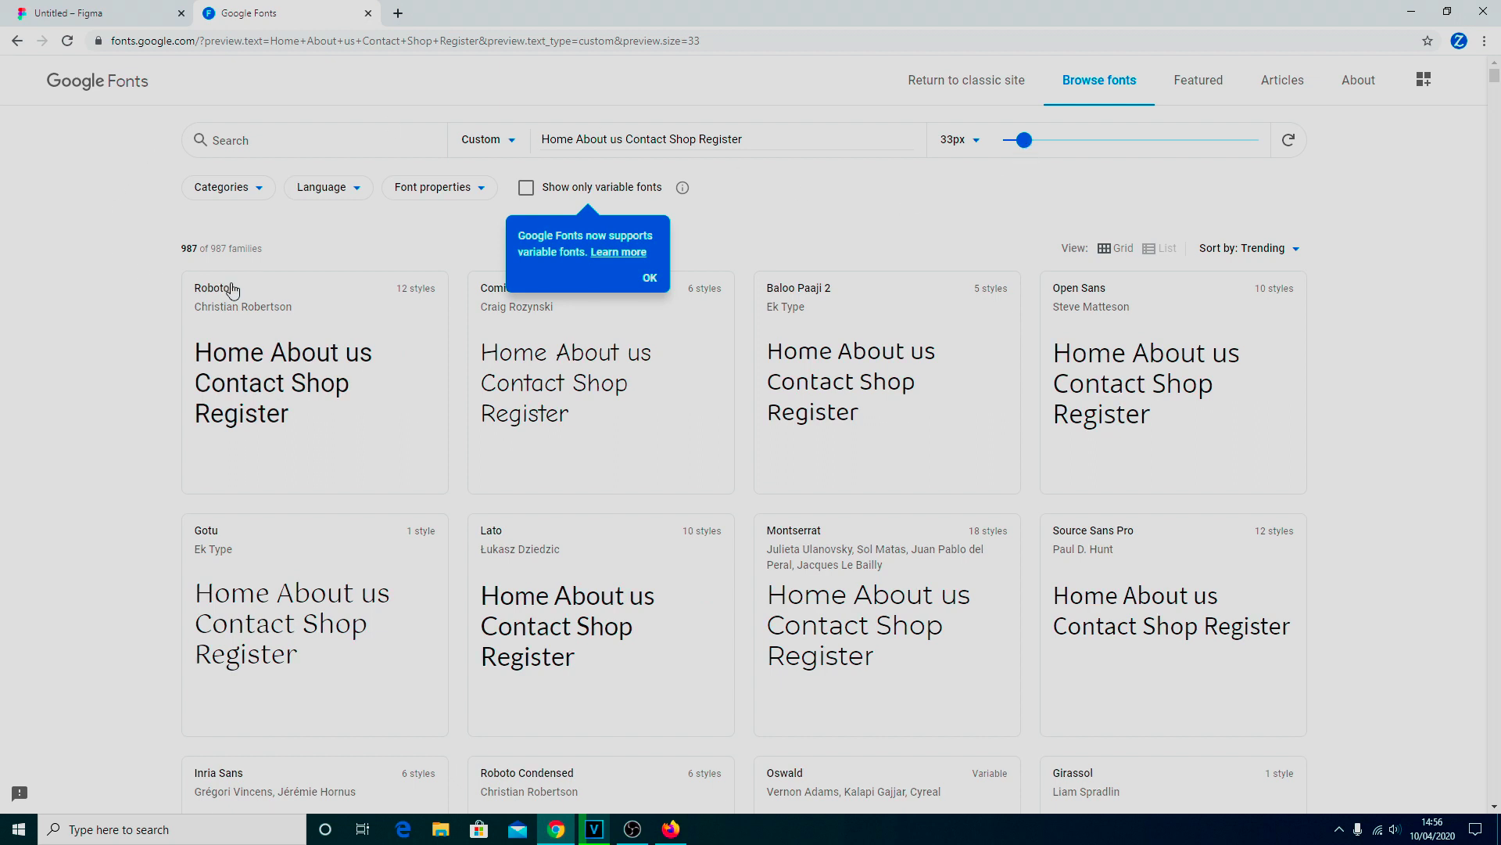
pyautogui.click(260, 192)
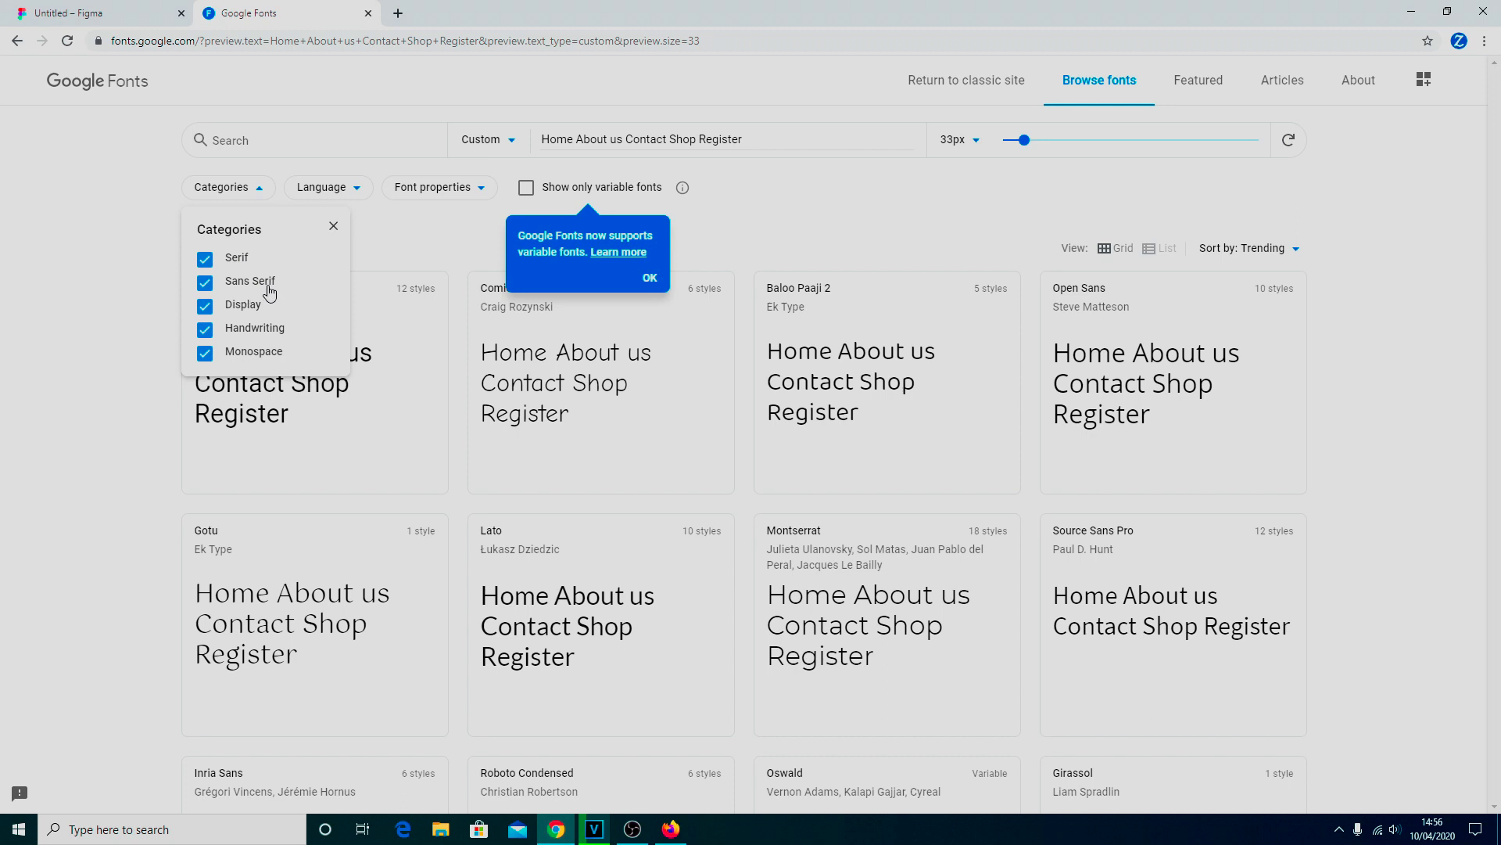
# Step: Uncheck Serif, Sans Serif, Handwriting and Monospace so only Display fonts remain
pyautogui.click(205, 259)
pyautogui.click(206, 283)
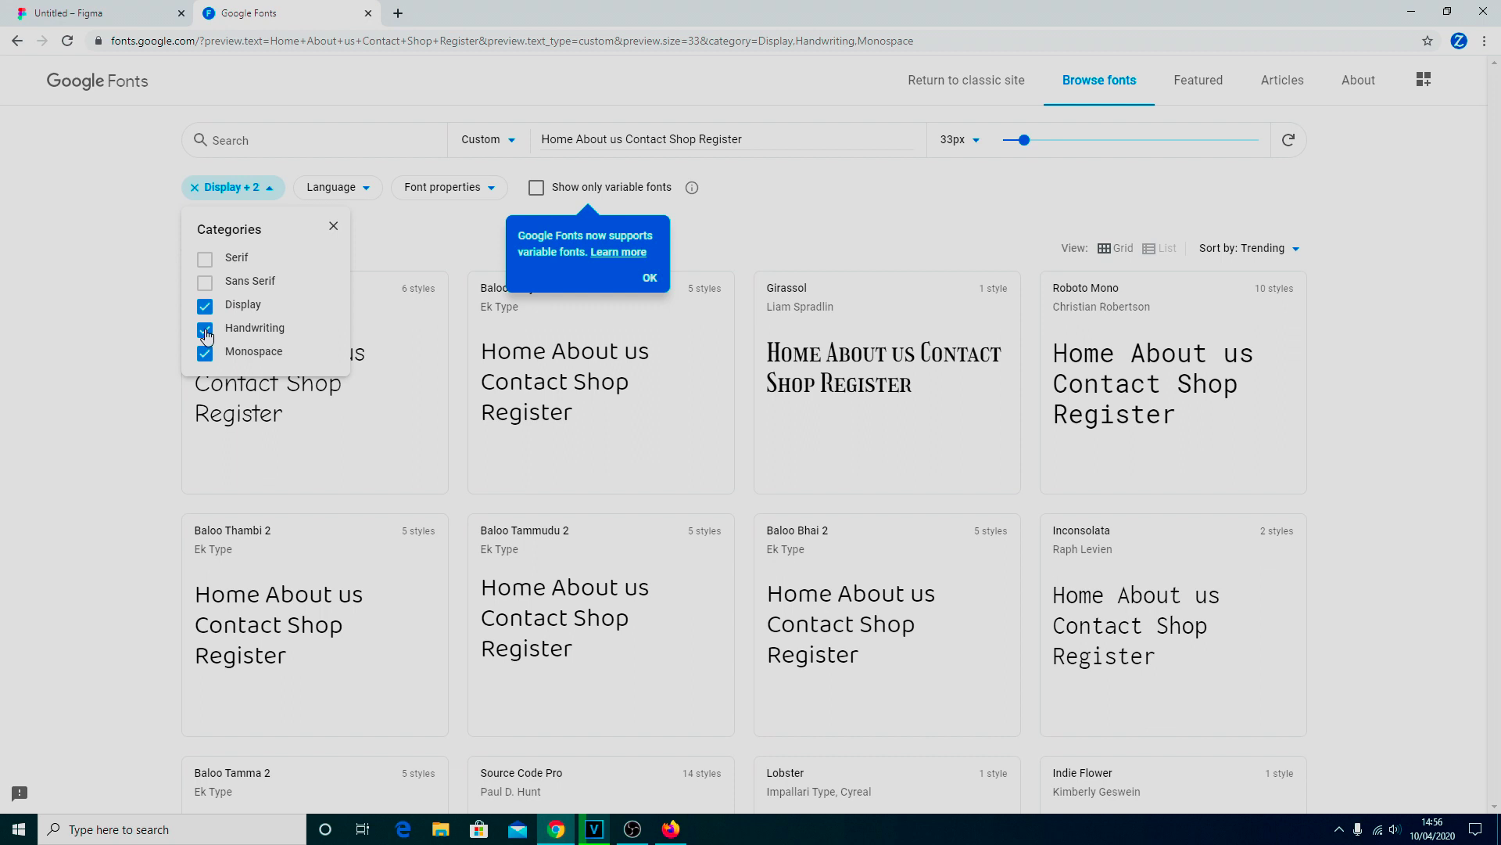
pyautogui.click(206, 335)
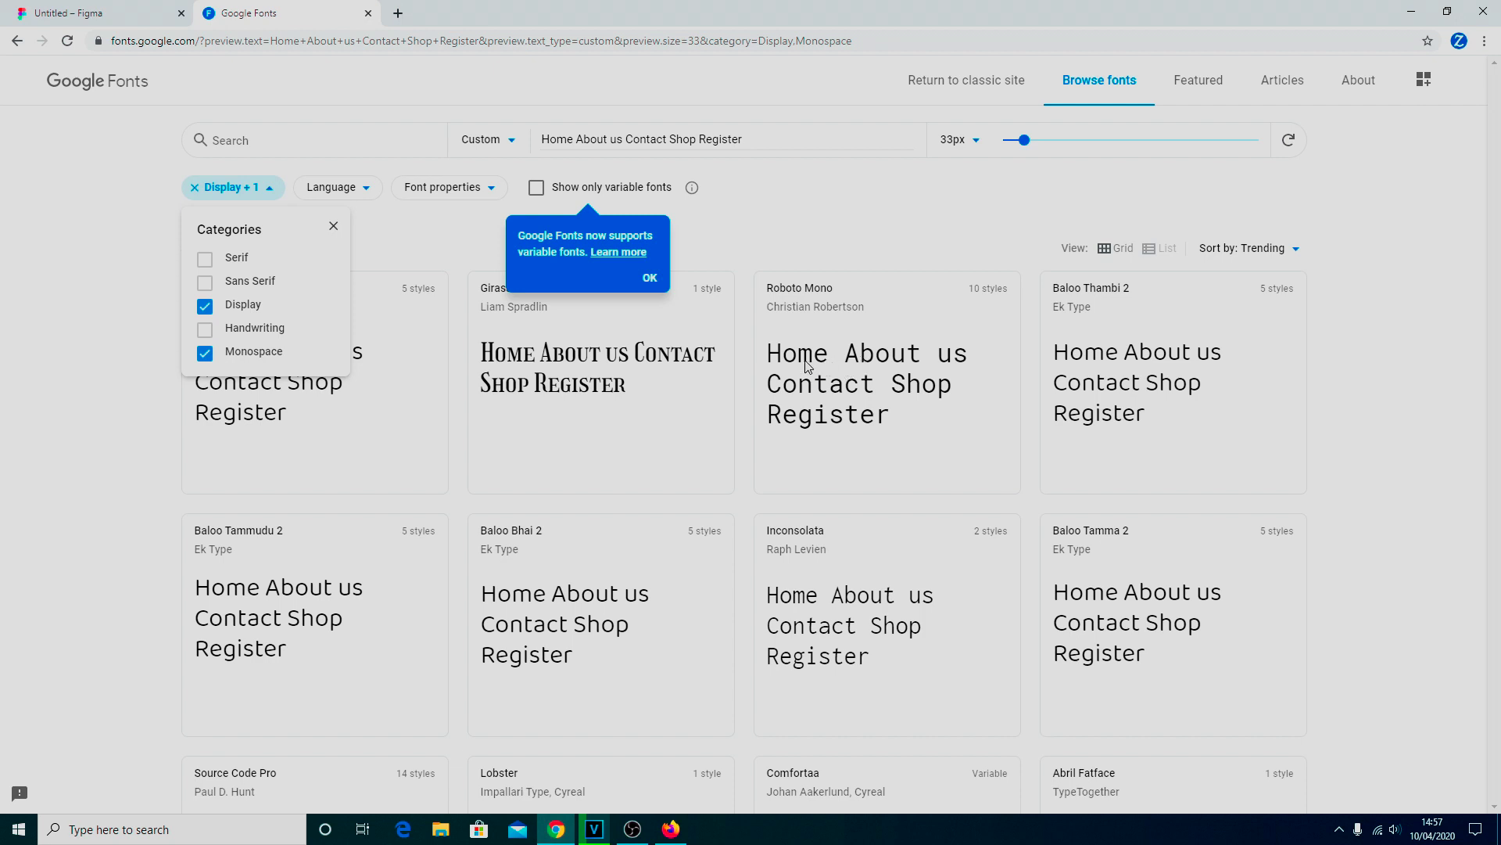
pyautogui.click(207, 354)
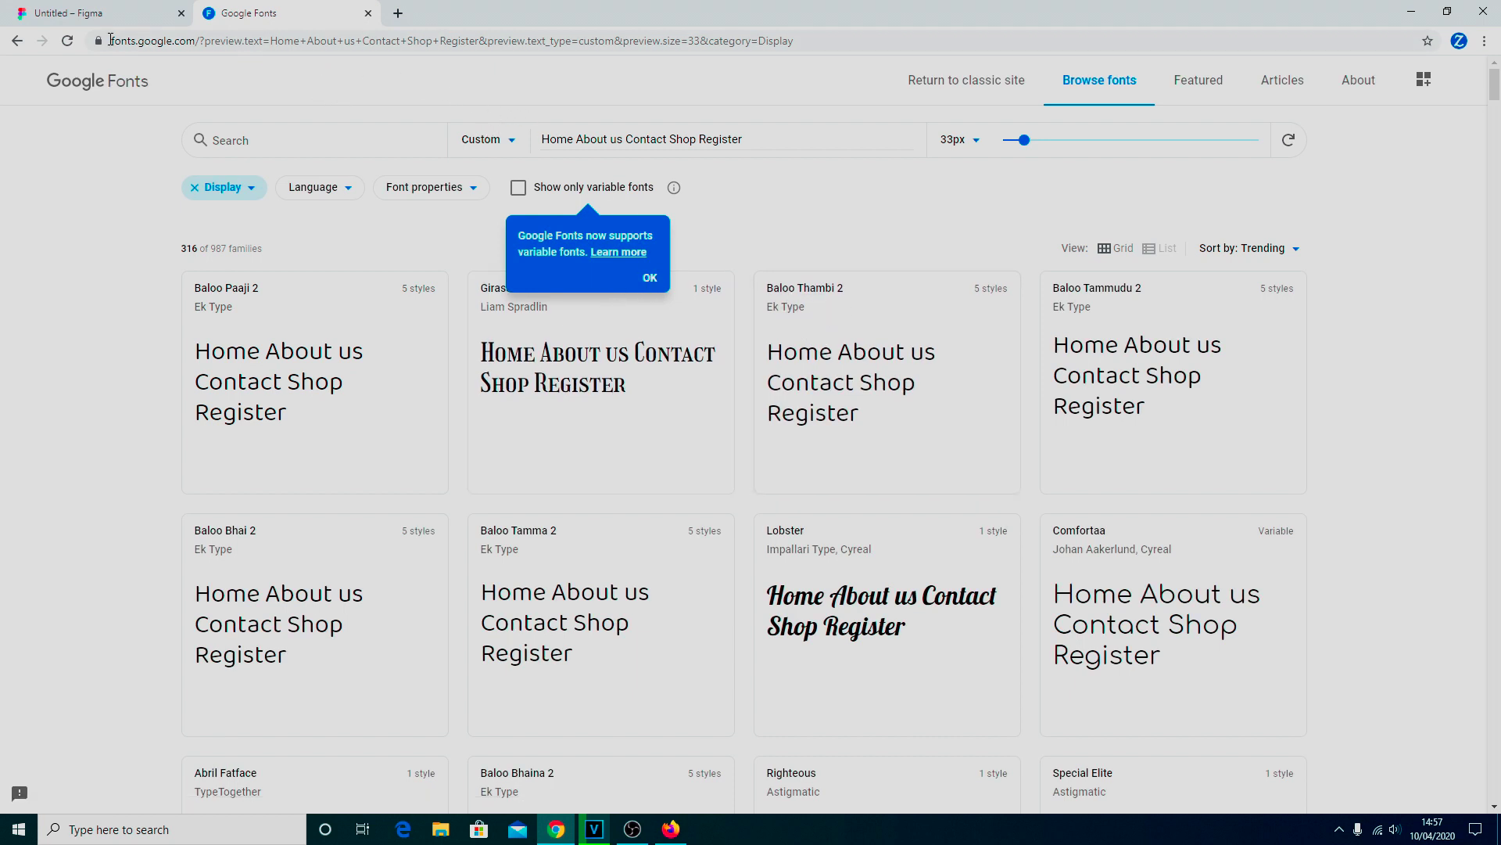
# Step: Back in Figma, set the greeting text's font family to Baloo Thambi
pyautogui.click(97, 16)
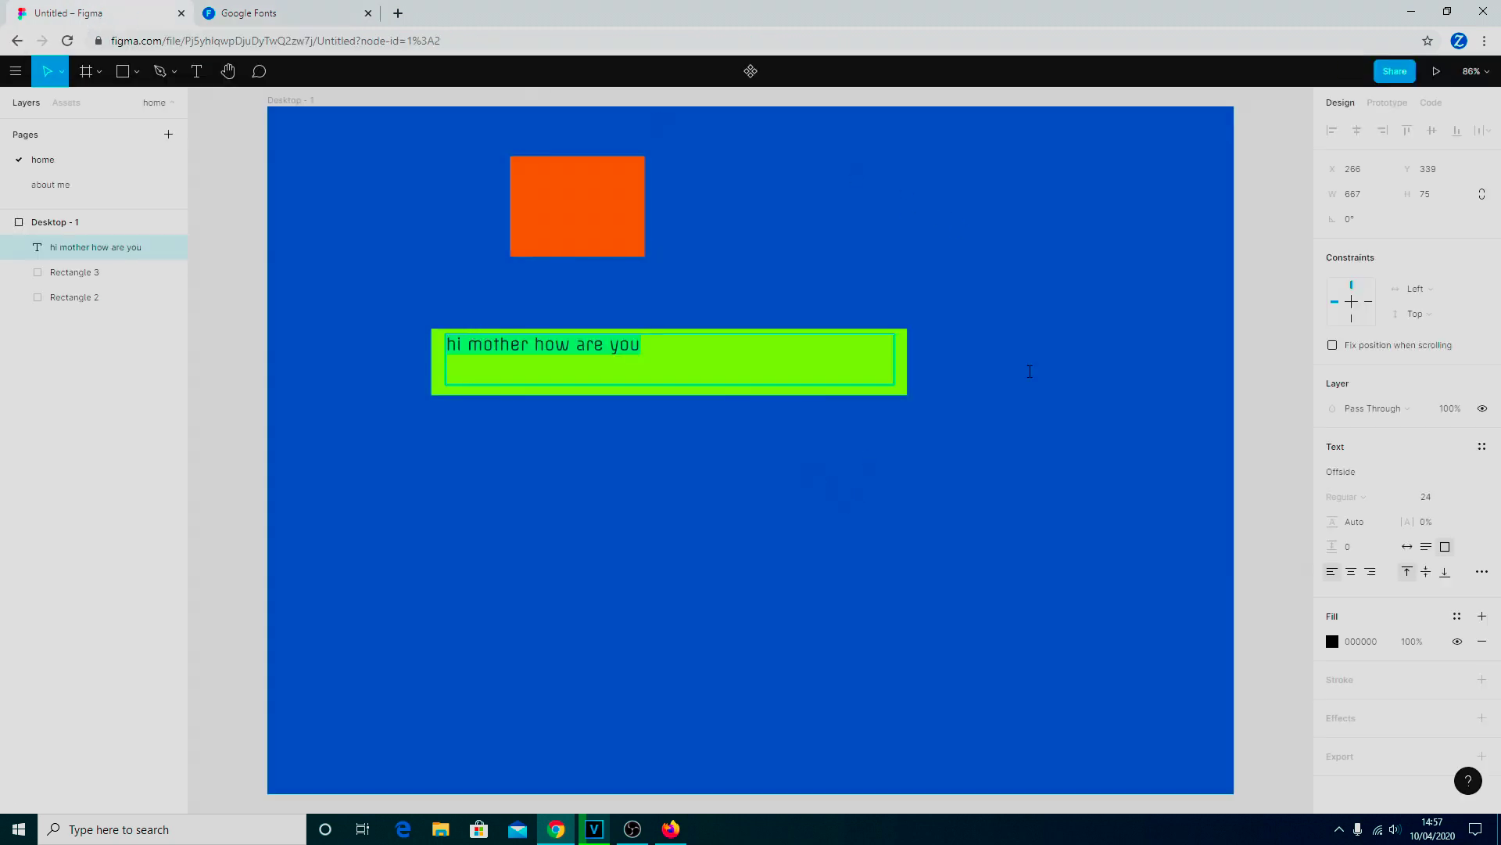
pyautogui.click(1477, 476)
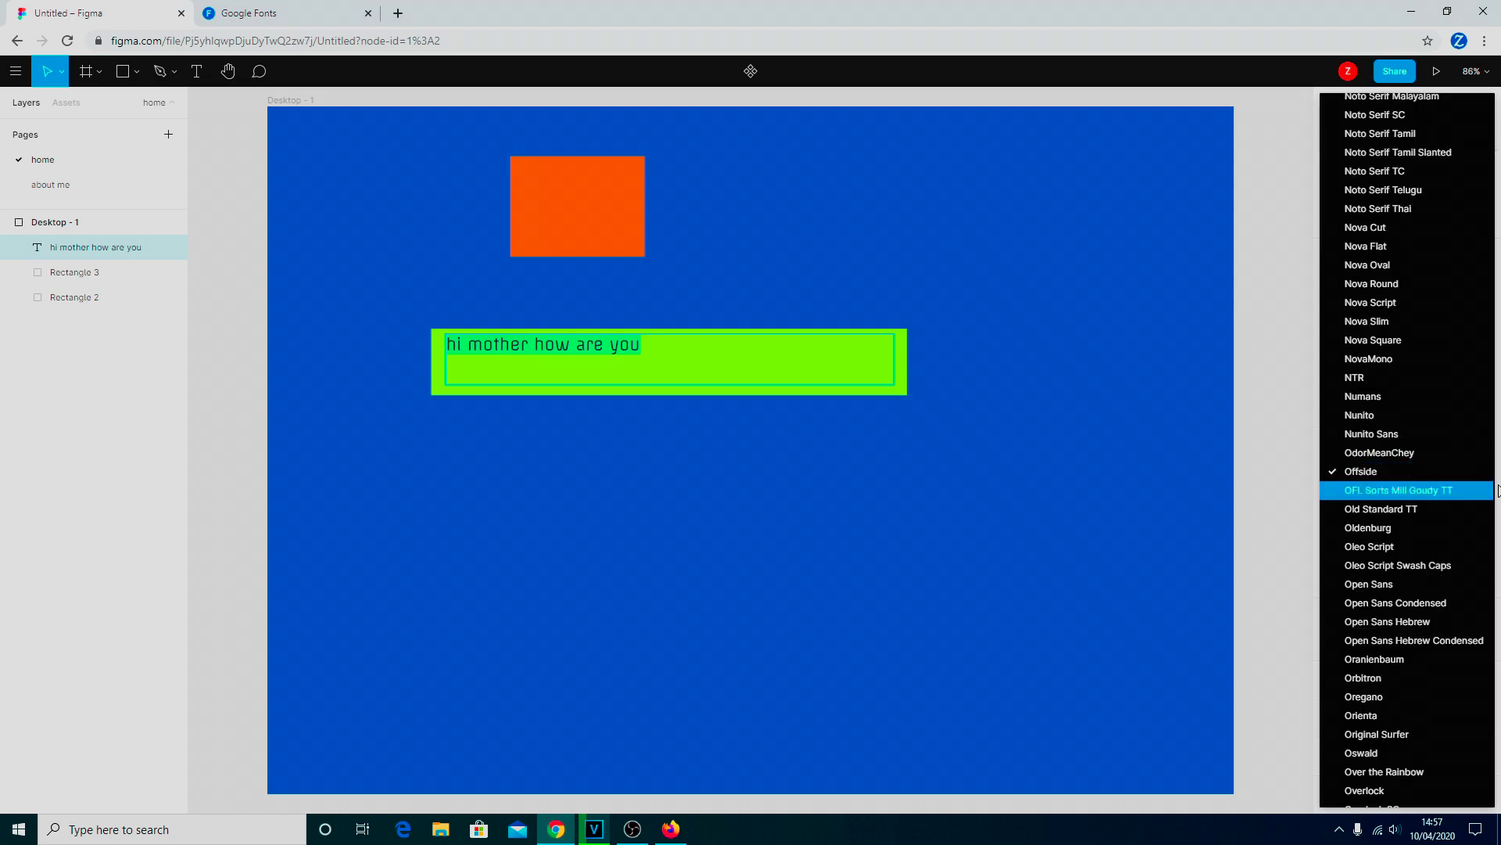
pyautogui.scroll(20, 1446, 399)
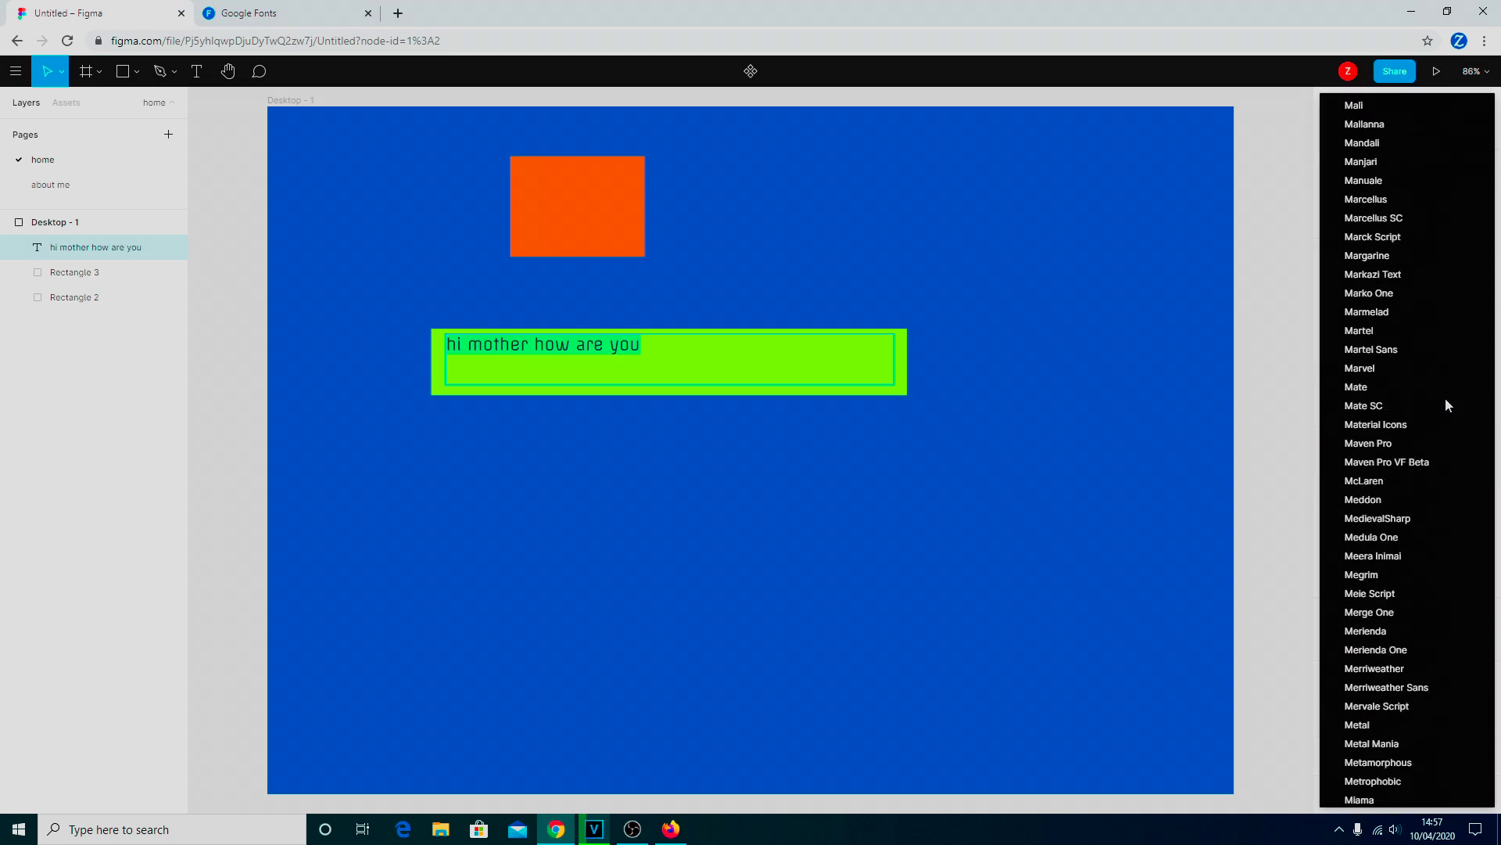
pyautogui.press('b')
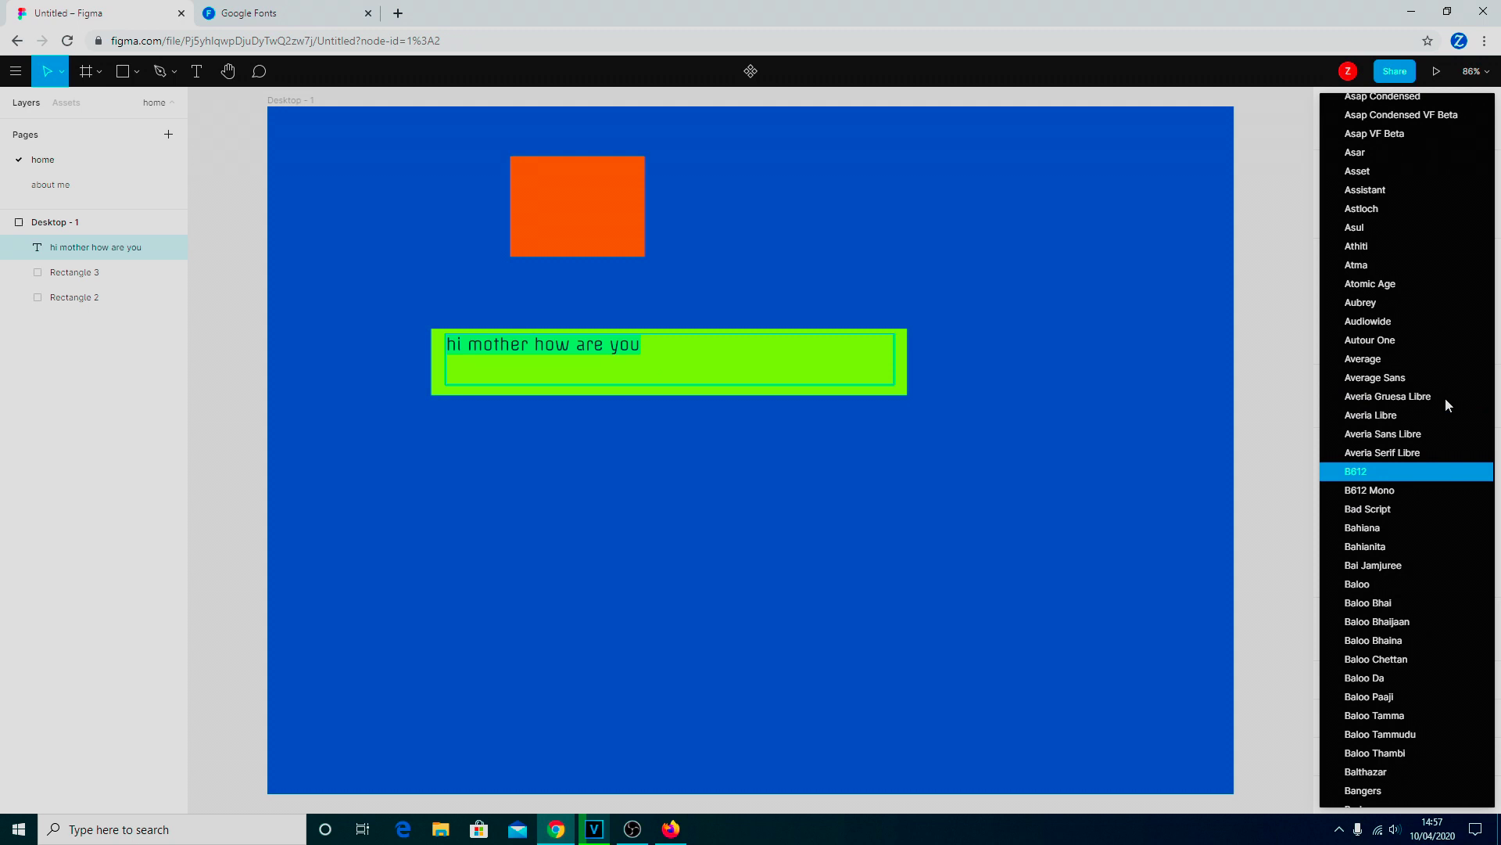
pyautogui.scroll(-5, 1408, 430)
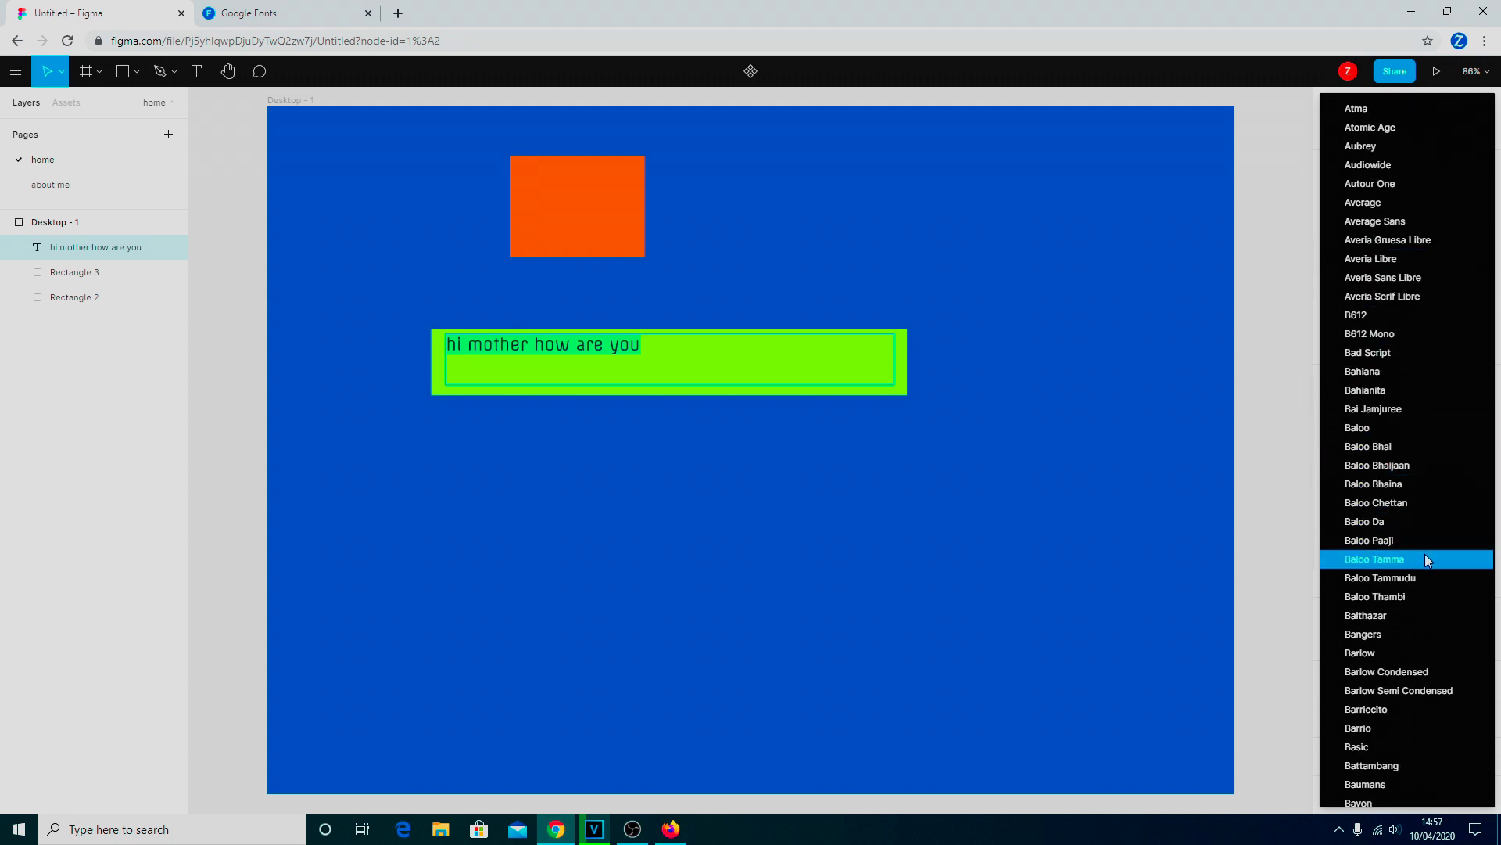
pyautogui.click(1406, 596)
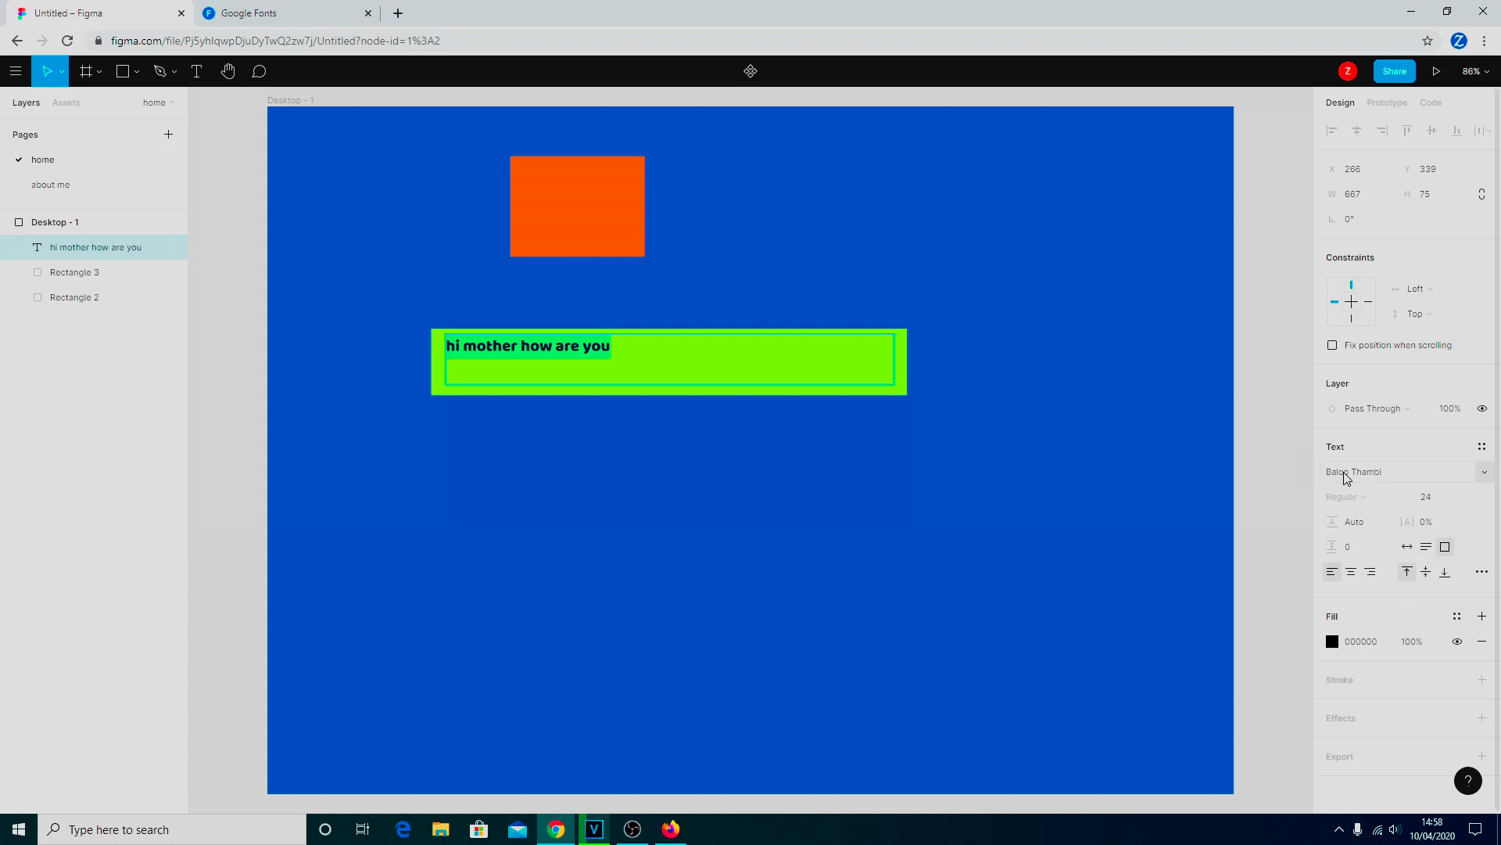
pyautogui.click(1491, 477)
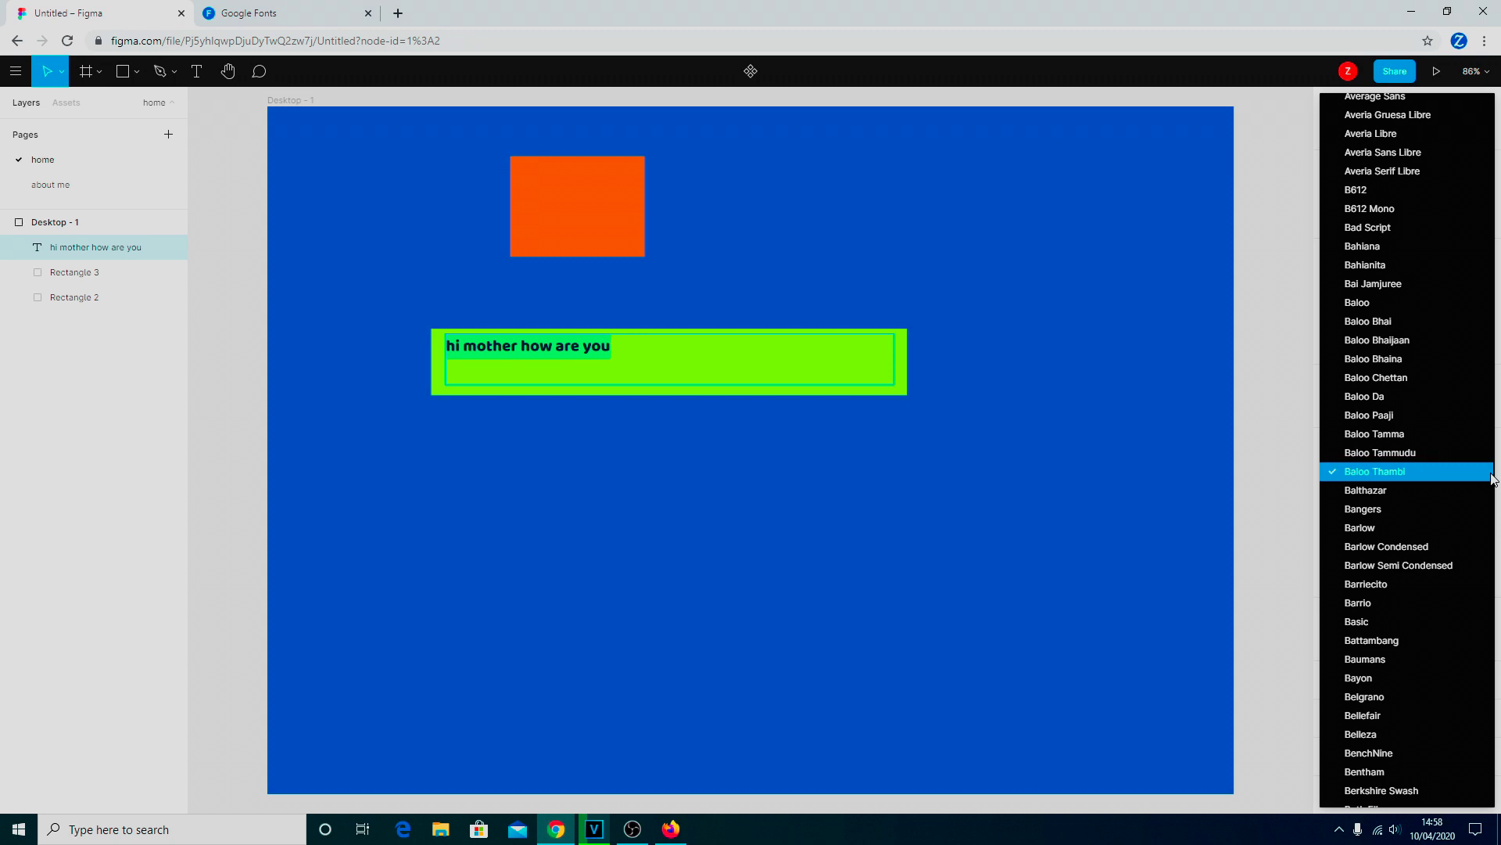
pyautogui.click(1432, 472)
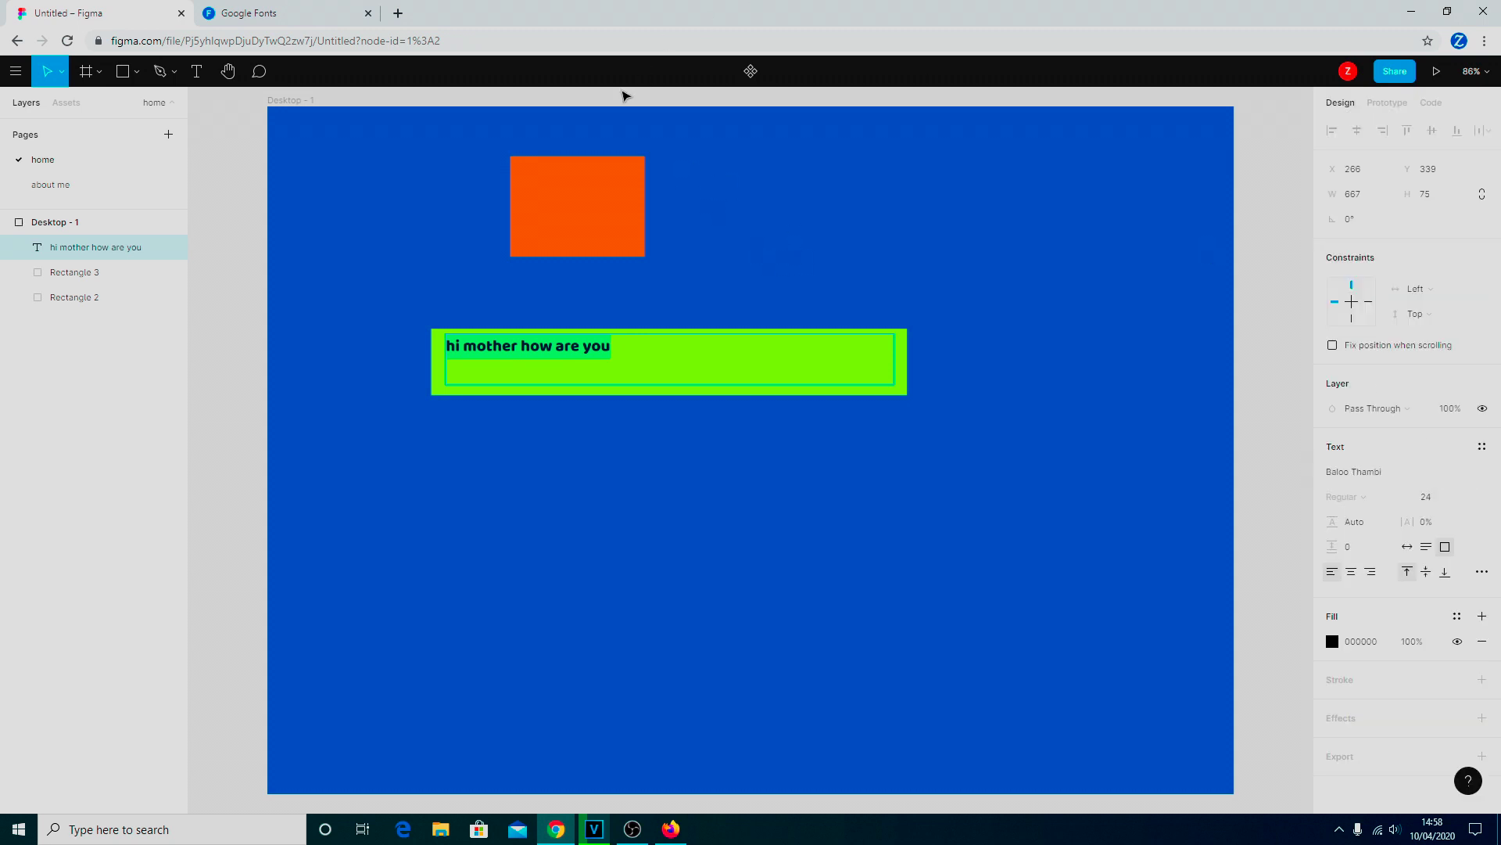
# Step: Scroll down through the Display font previews on the Google Fonts tab
pyautogui.click(242, 14)
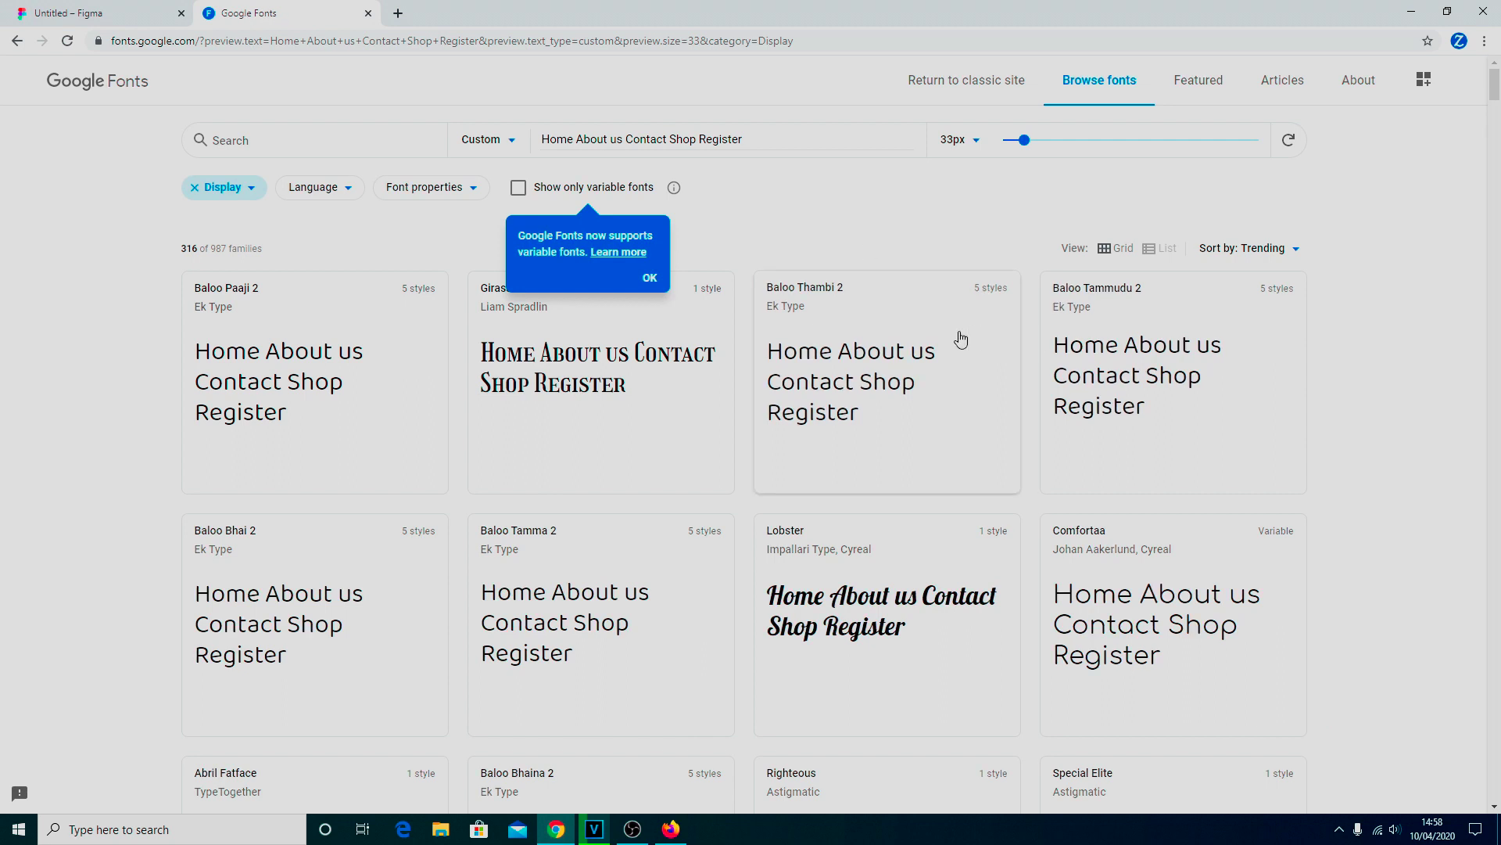
pyautogui.scroll(-5, 835, 370)
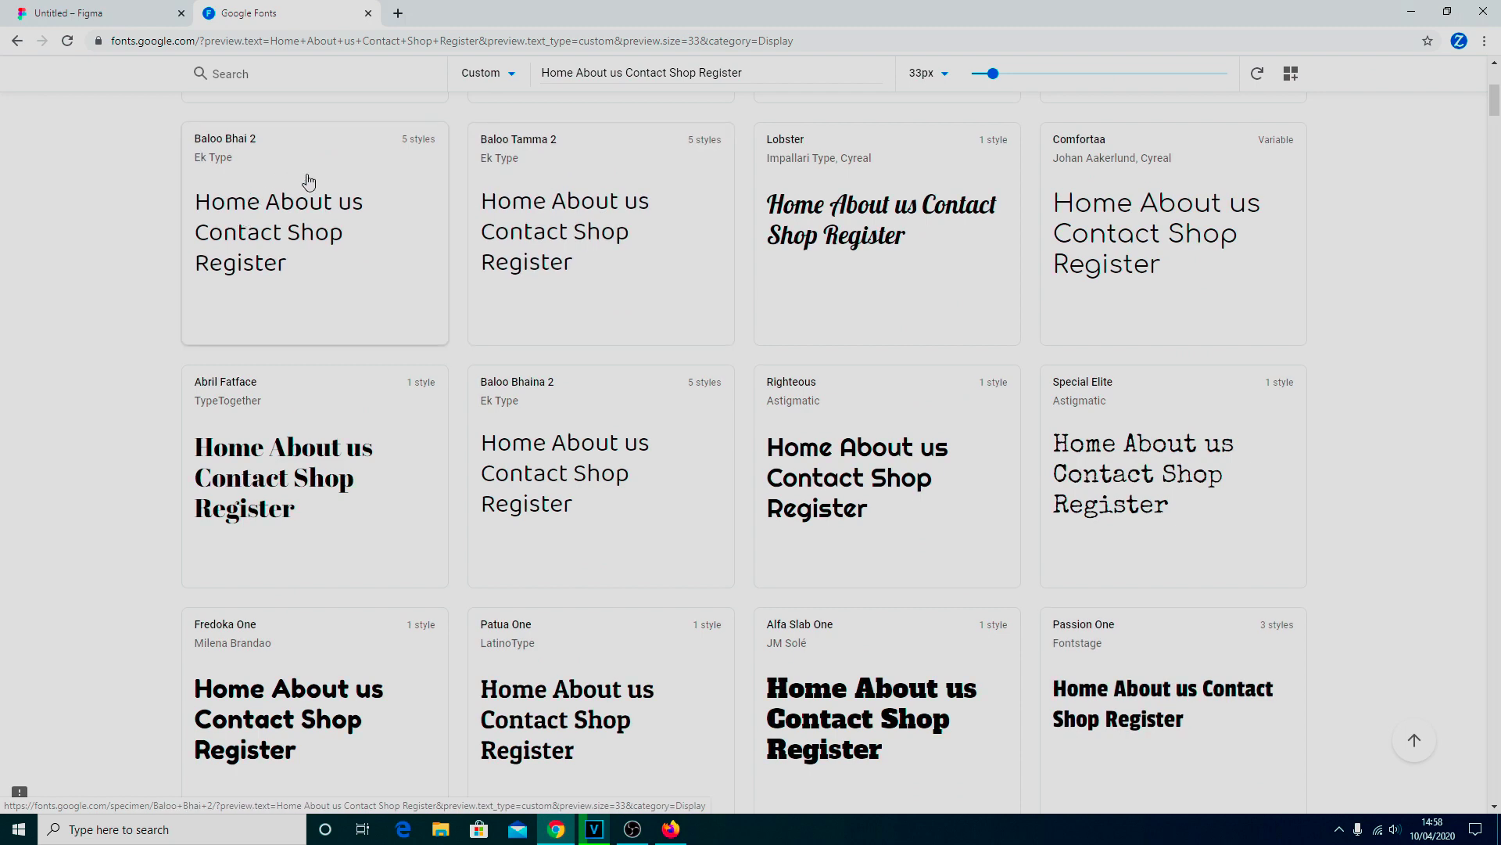
pyautogui.scroll(-2, 672, 296)
pyautogui.scroll(-7, 672, 295)
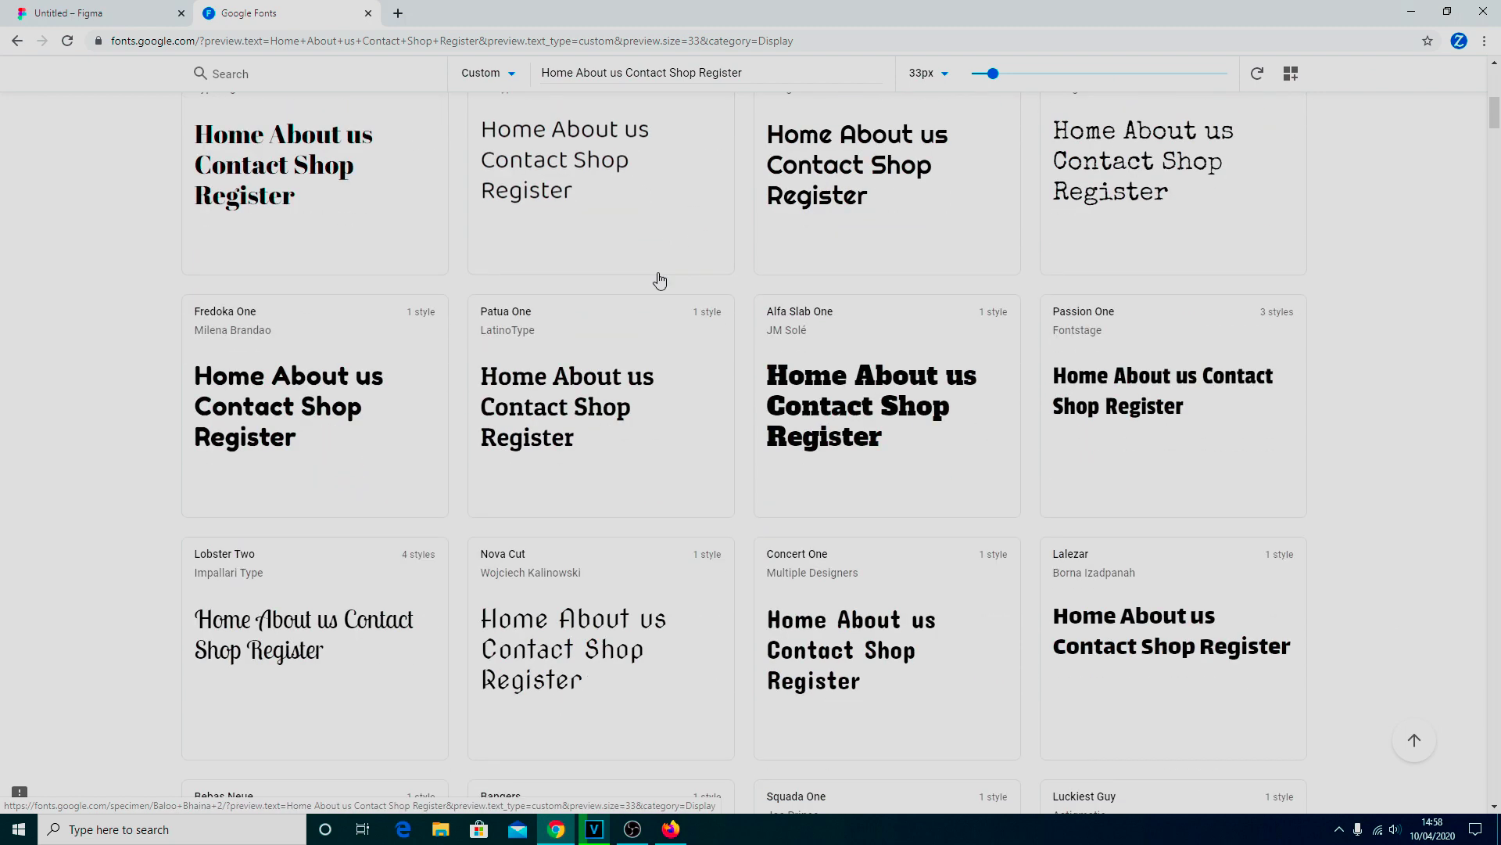
pyautogui.scroll(-2, 703, 300)
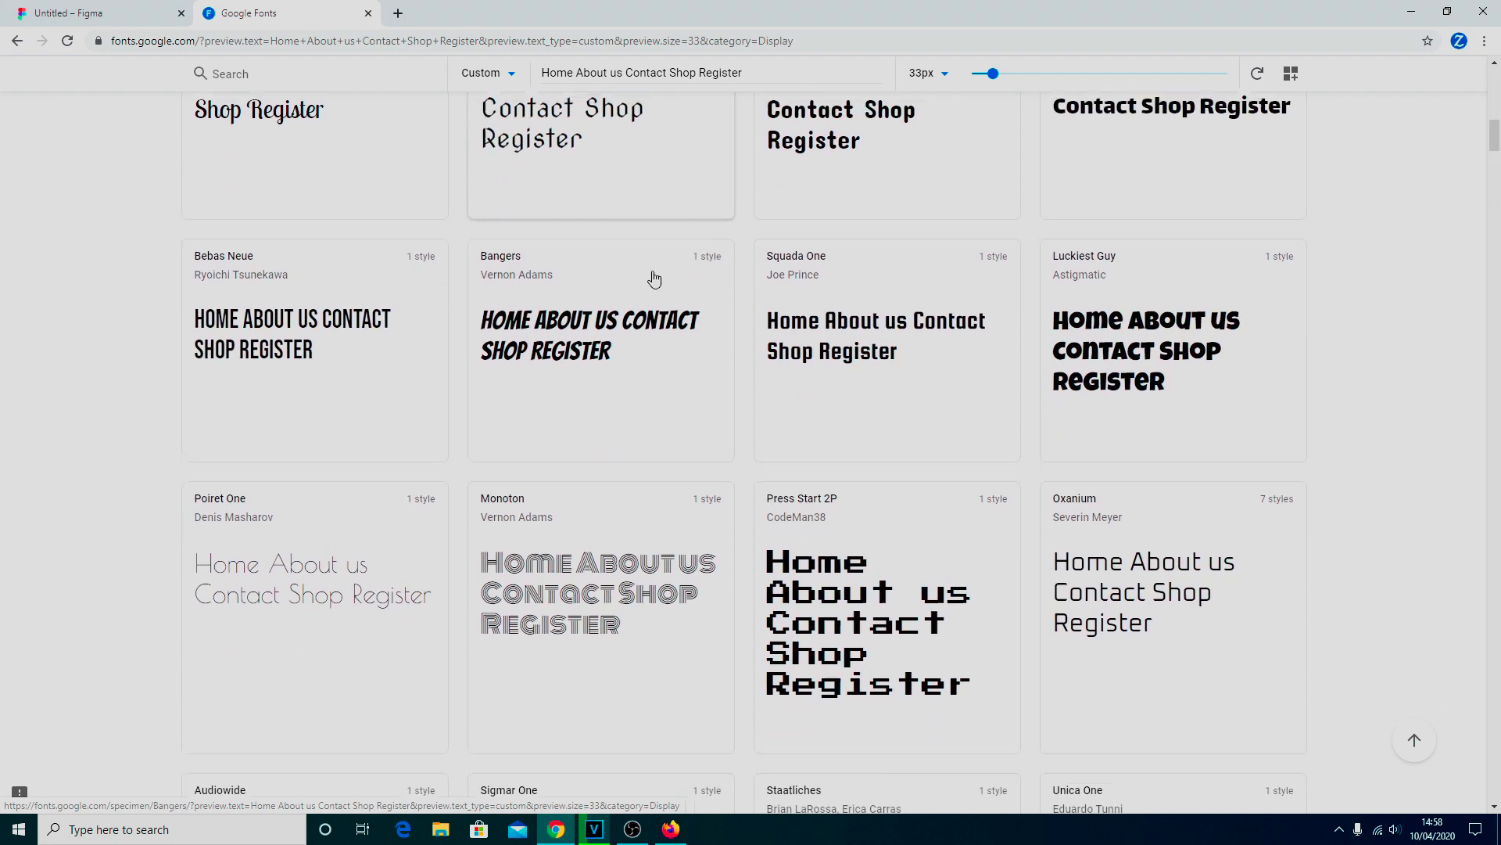
pyautogui.scroll(-3, 629, 262)
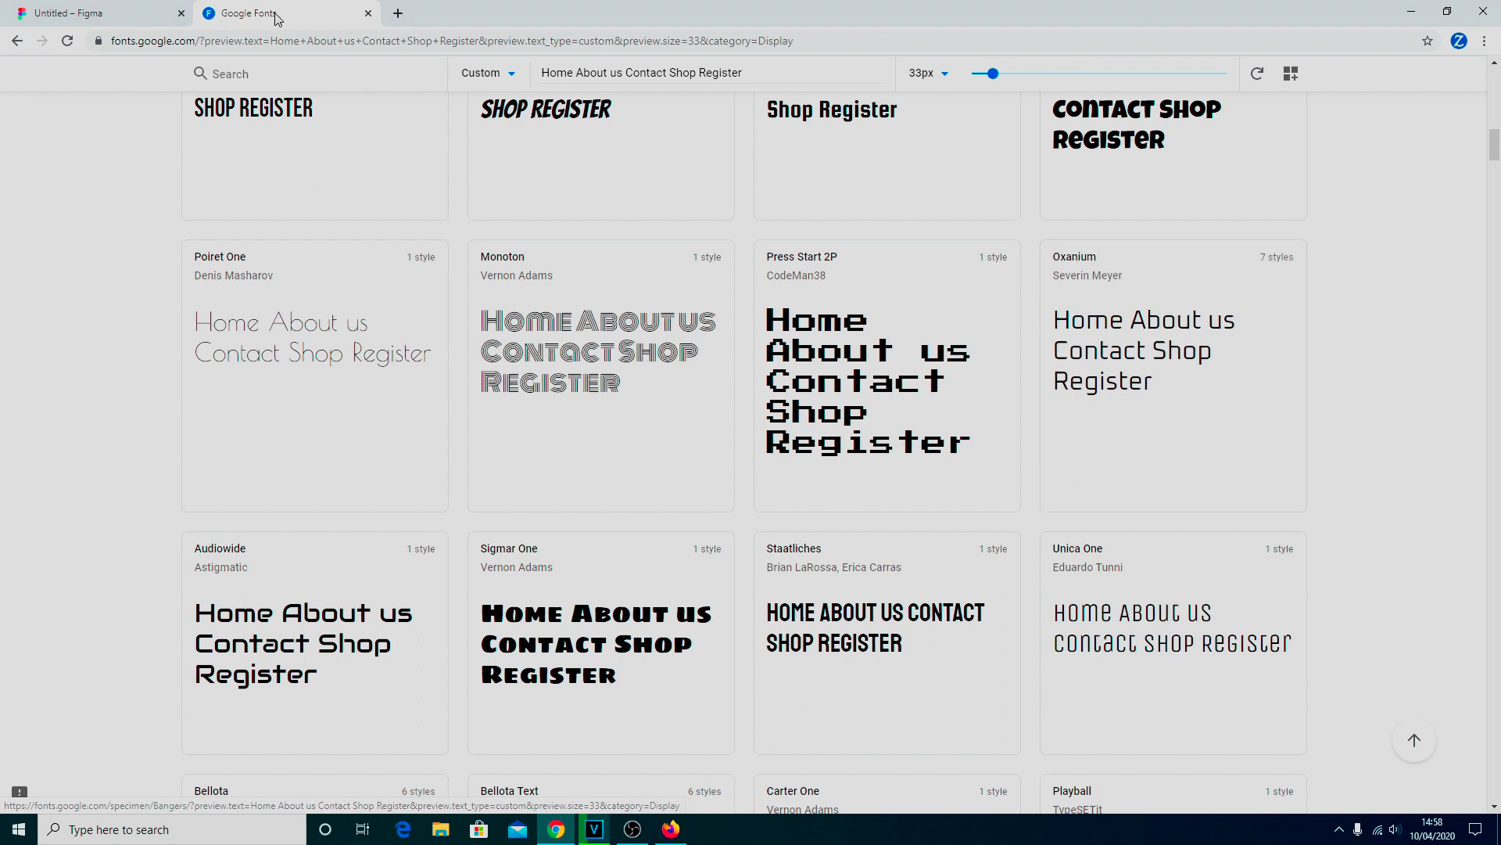
# Step: Back in Figma, choose Pacifico from the font family list for the greeting text
pyautogui.click(83, 5)
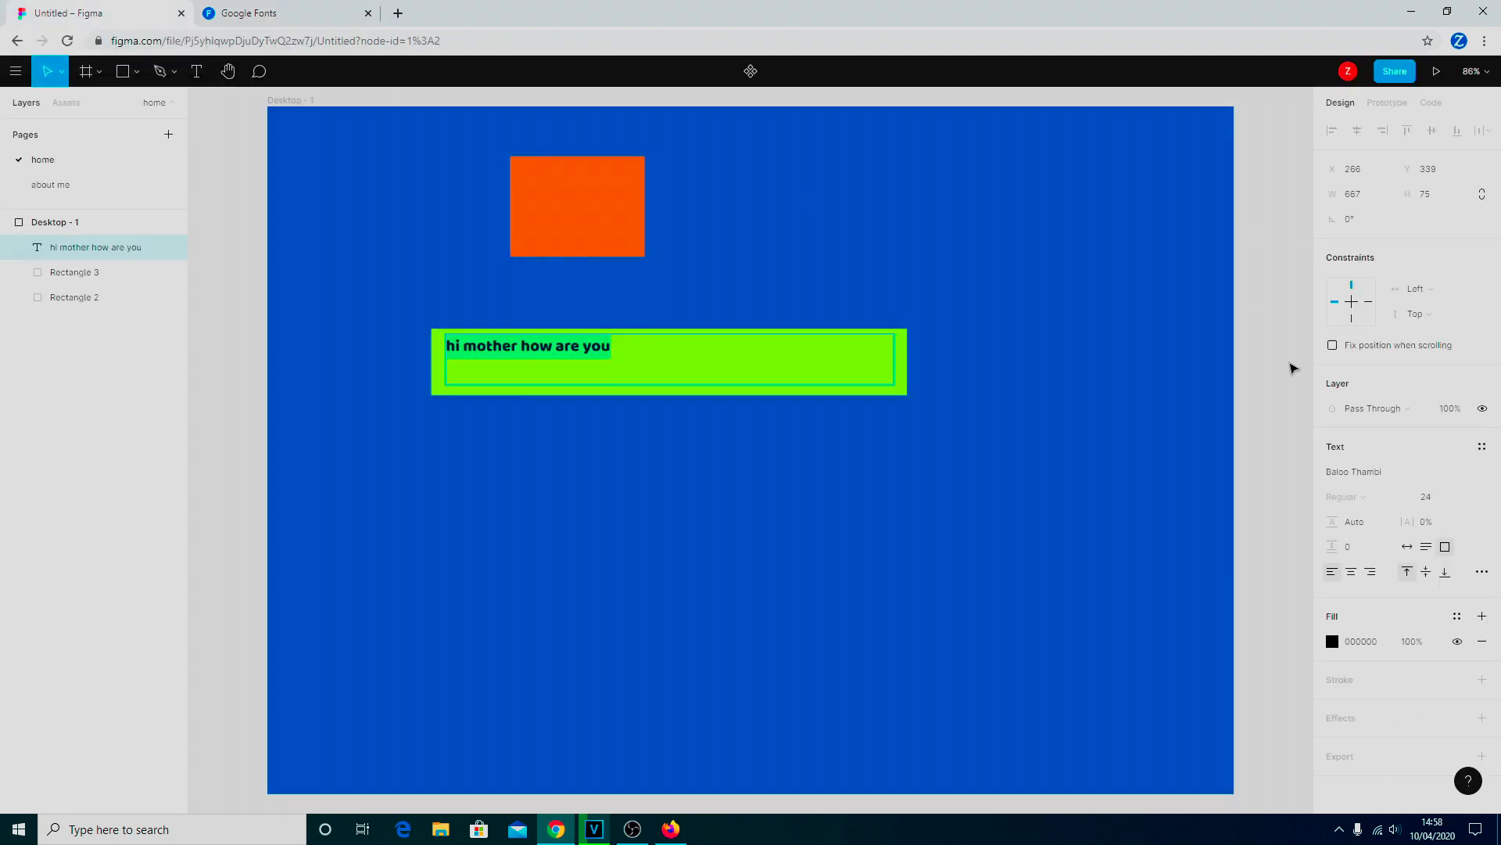
pyautogui.click(1484, 471)
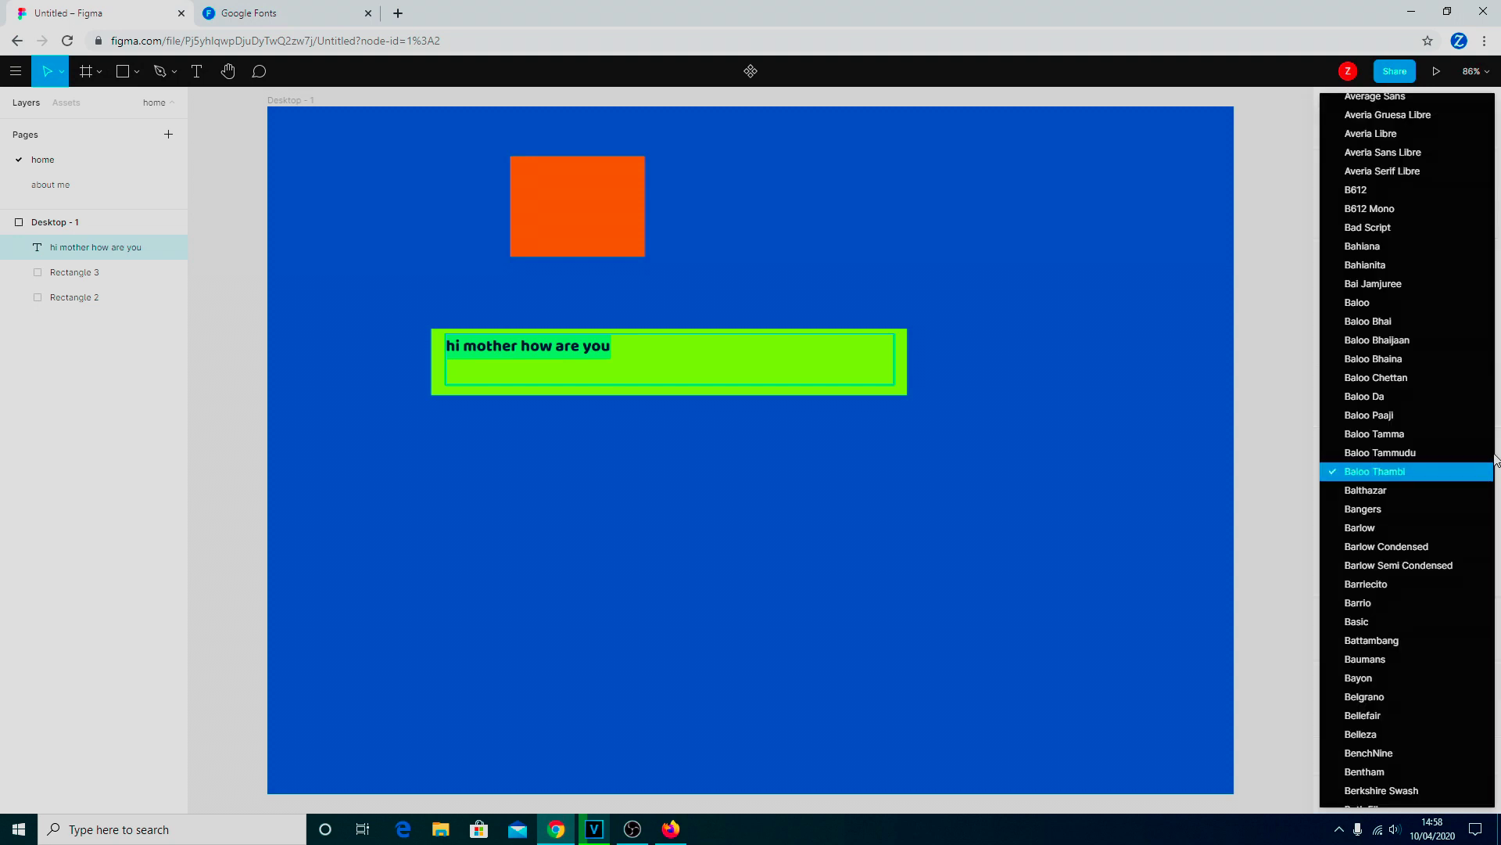
pyautogui.scroll(-5, 1409, 367)
pyautogui.scroll(-20, 1408, 377)
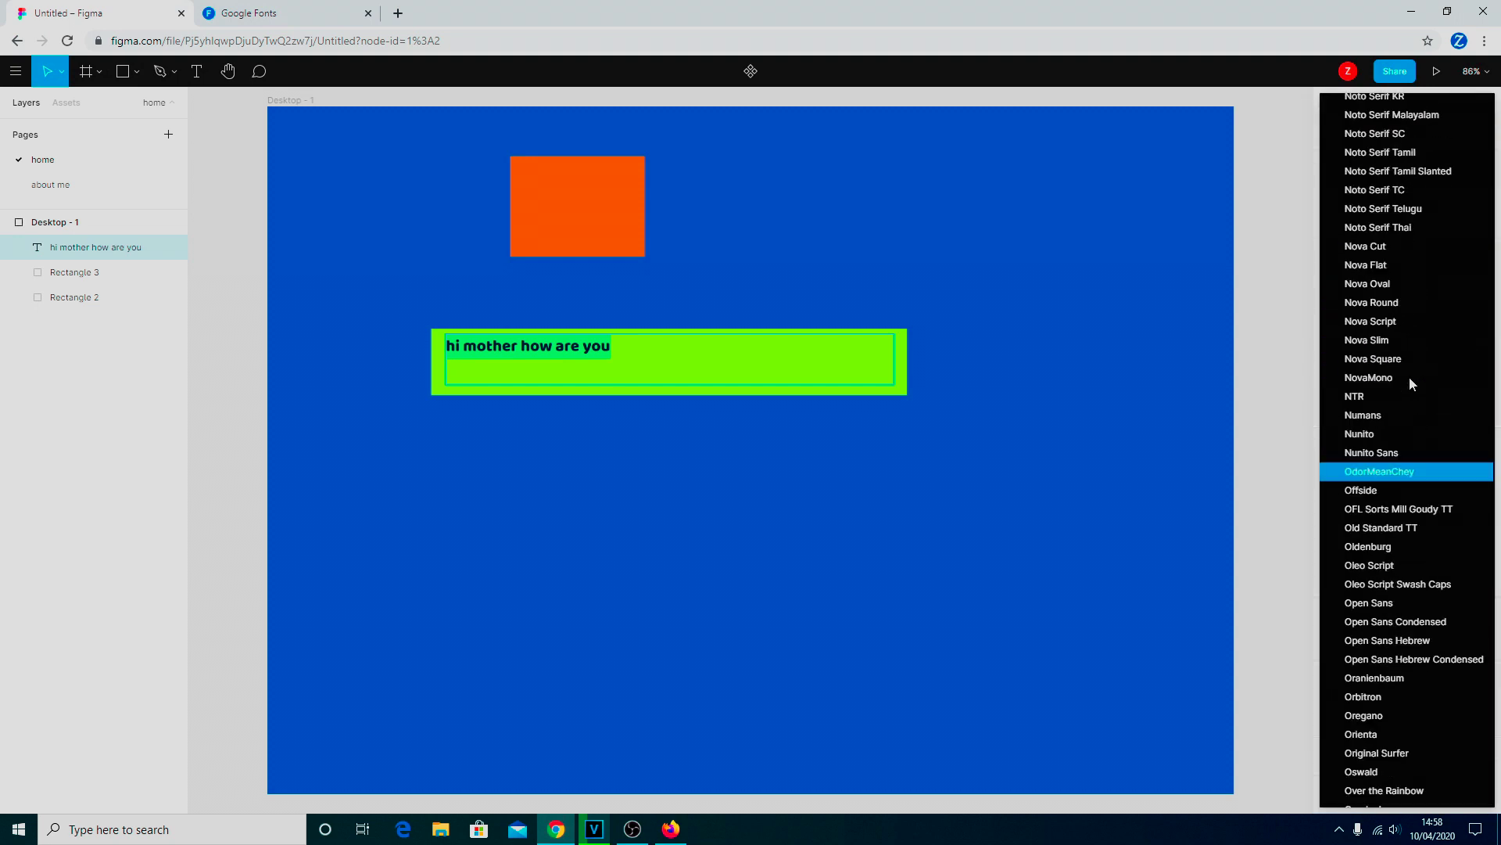
pyautogui.scroll(-4, 1423, 461)
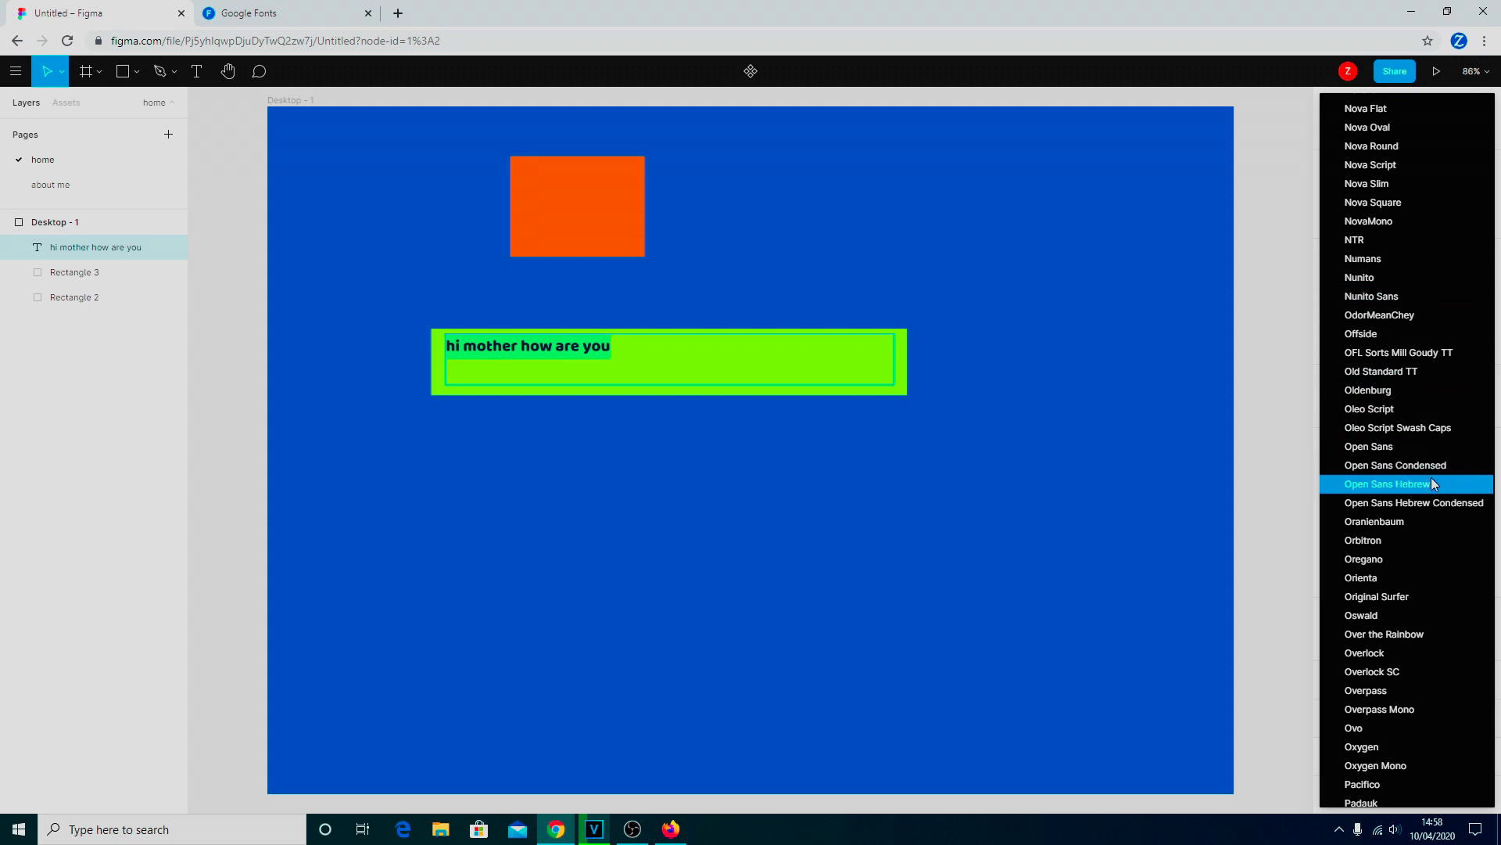
pyautogui.scroll(-1, 1433, 481)
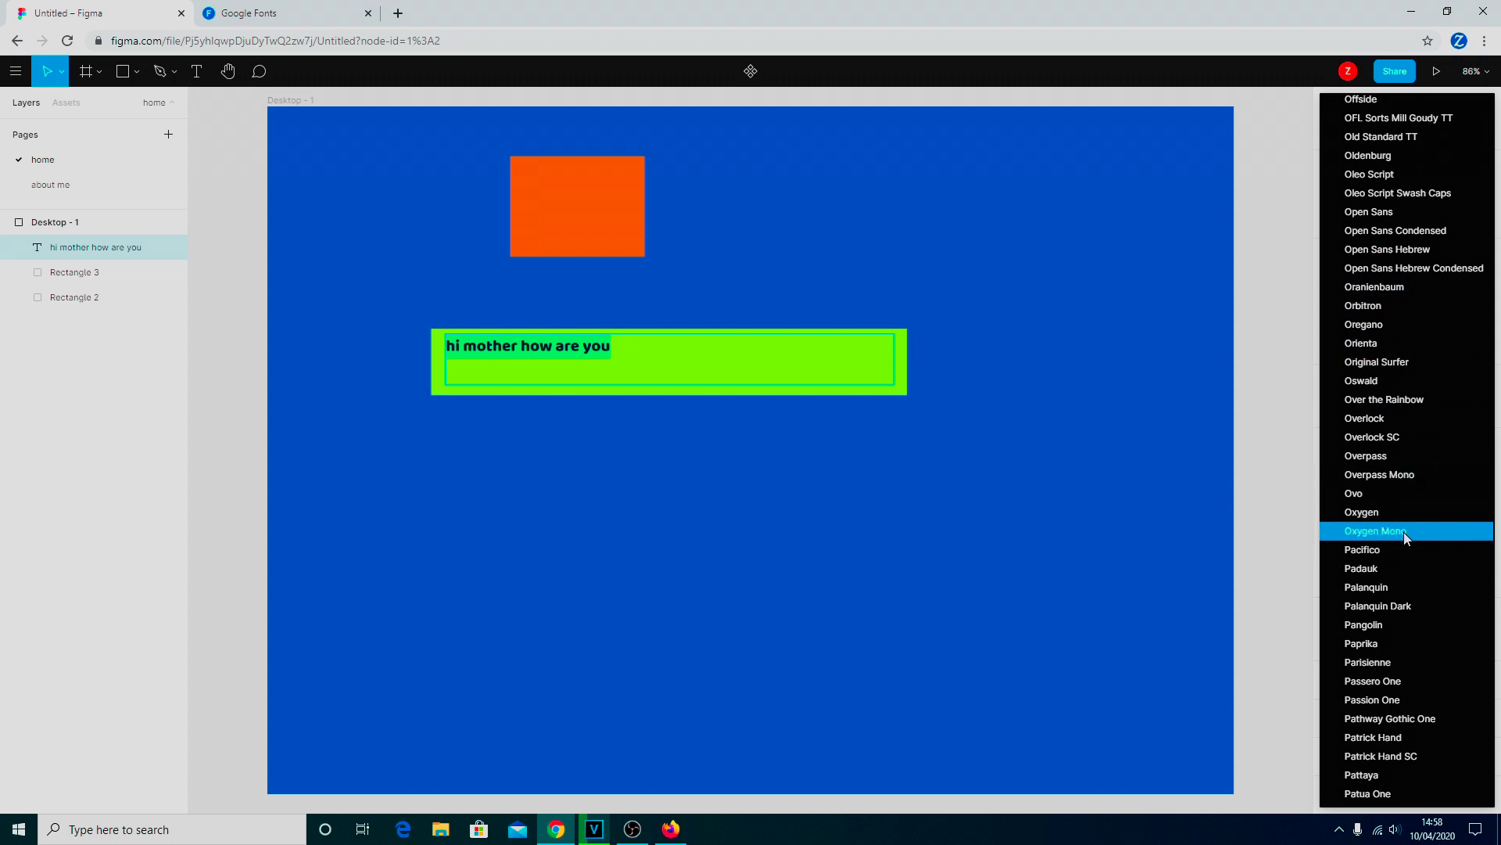
pyautogui.click(1377, 548)
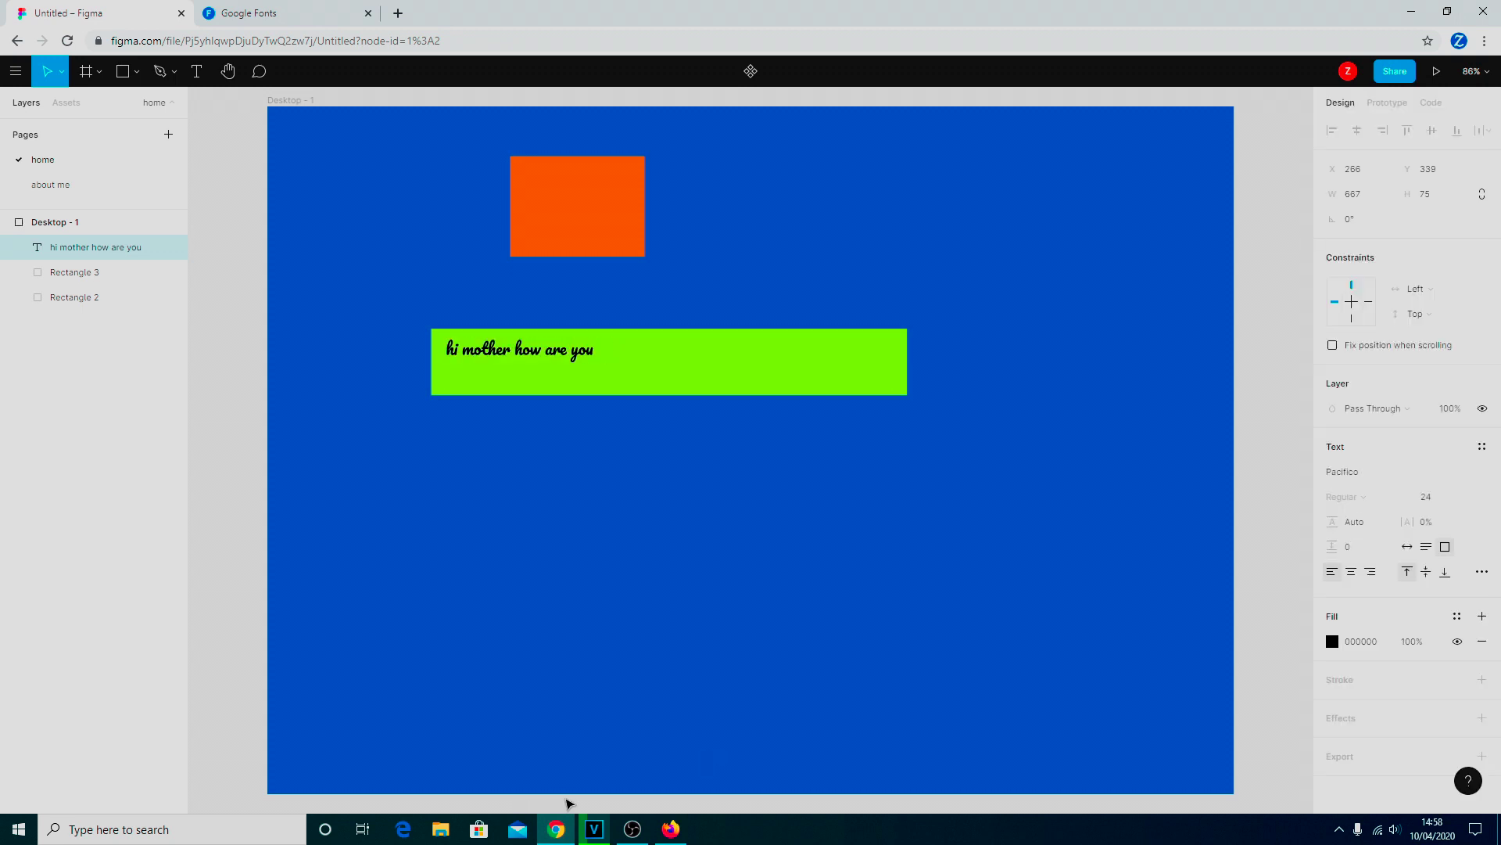
pyautogui.press('Return')
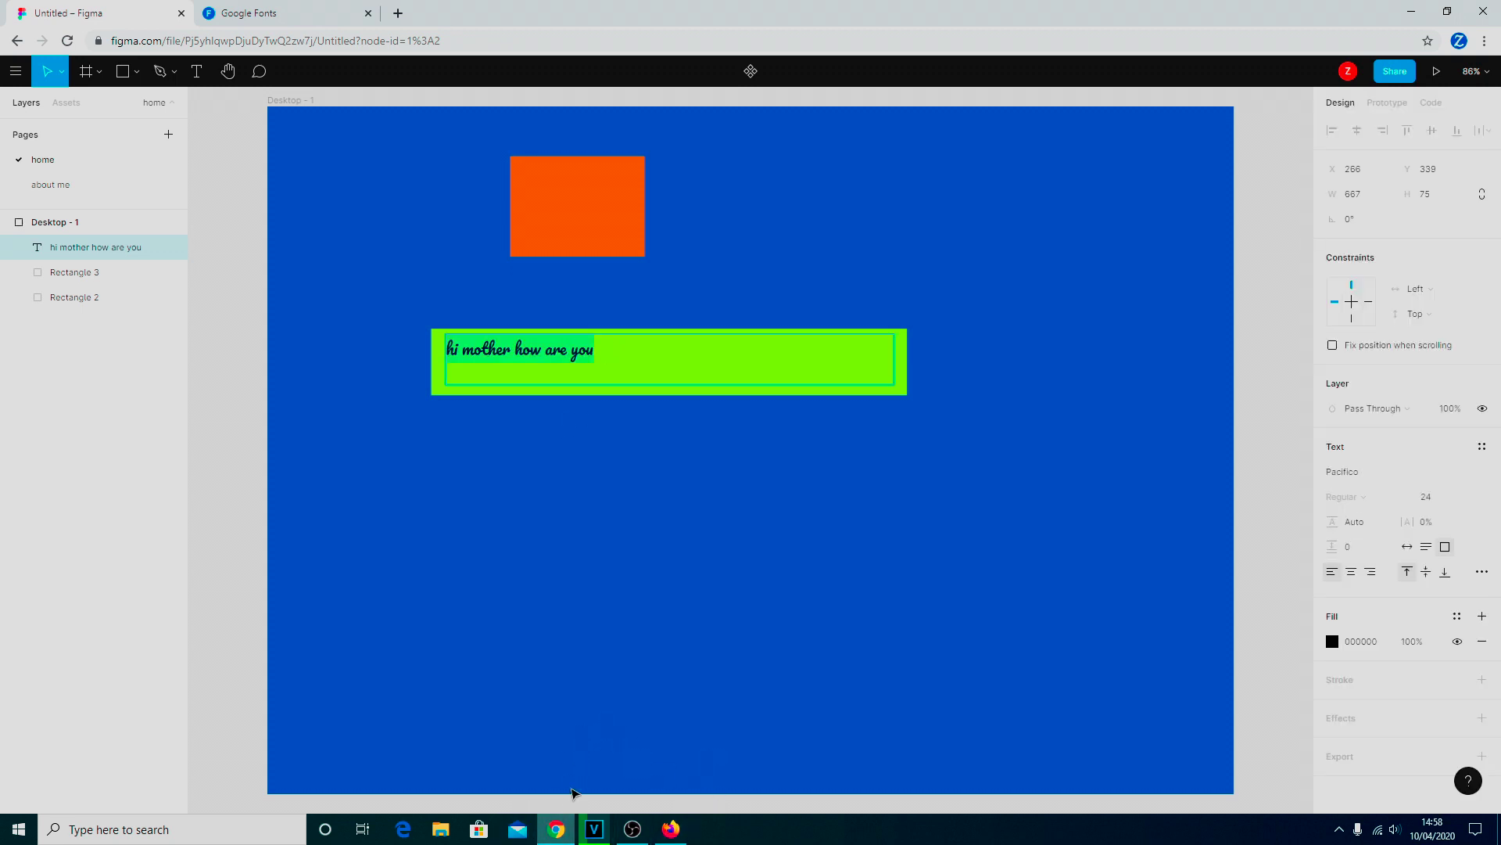
pyautogui.click(234, 13)
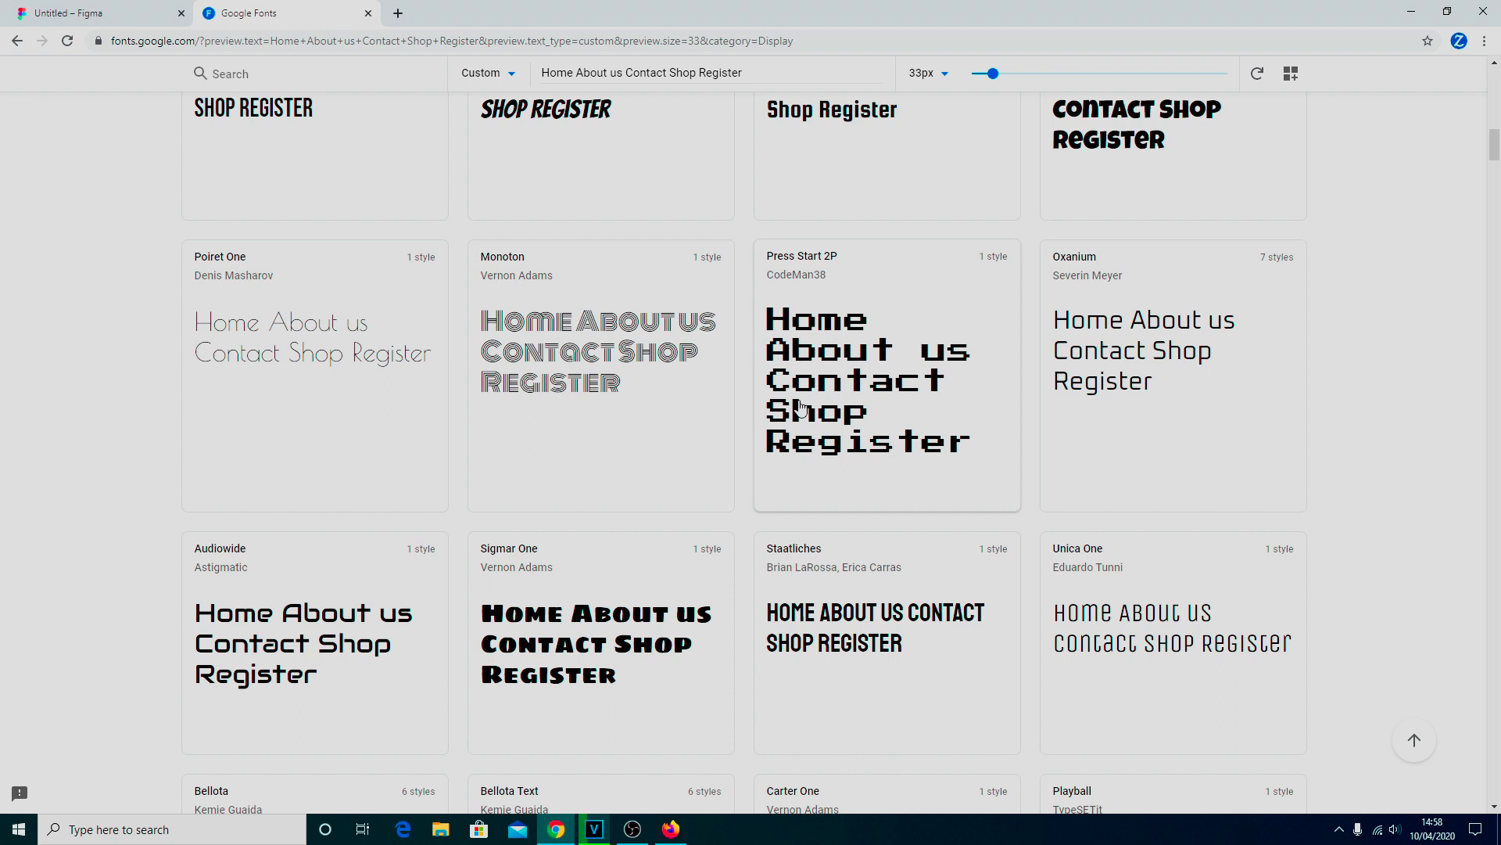
pyautogui.scroll(-2, 793, 414)
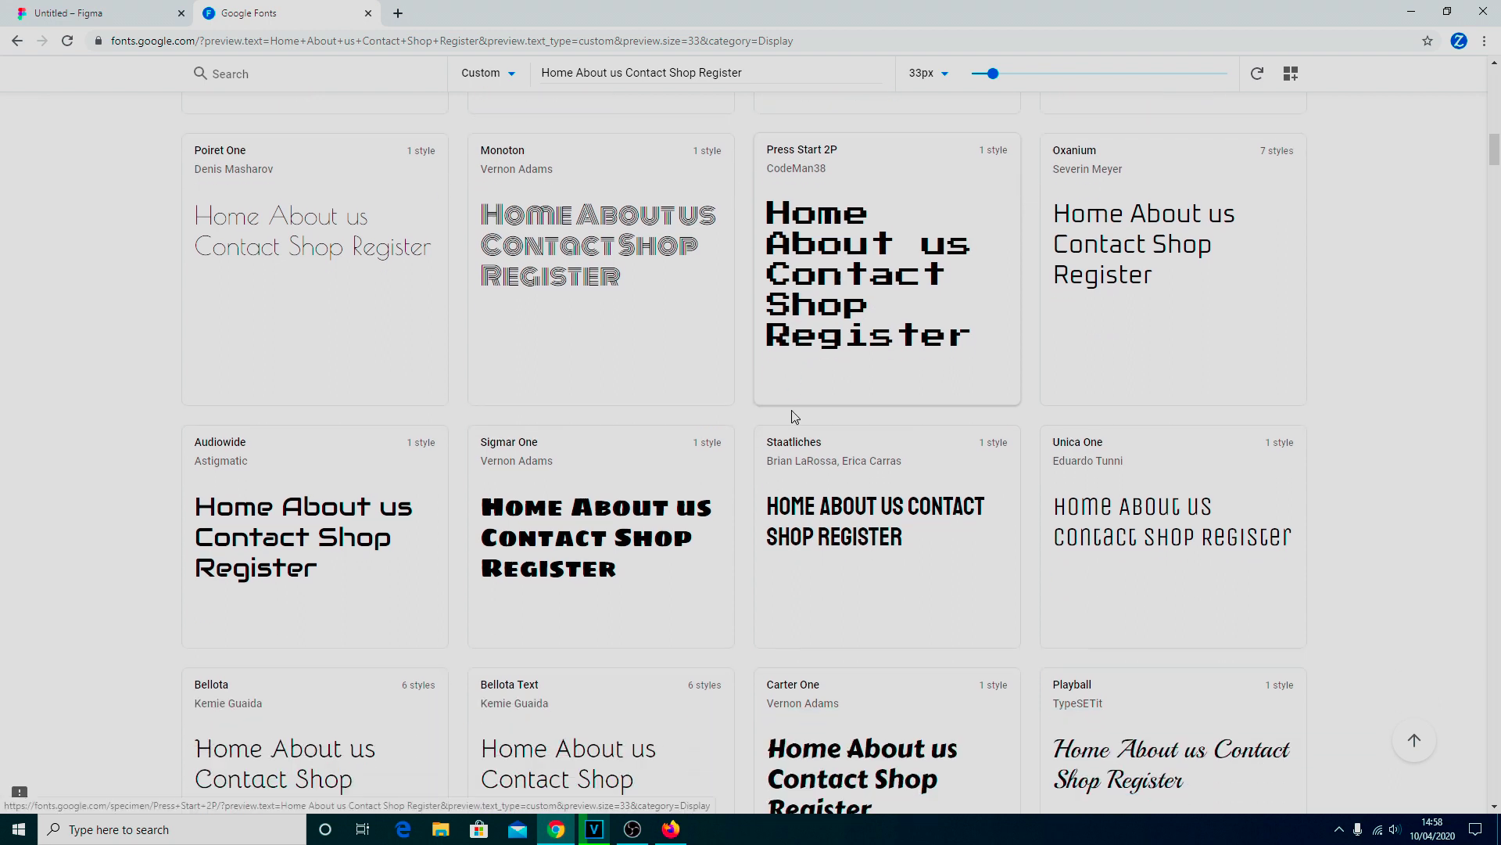
pyautogui.scroll(-1, 774, 523)
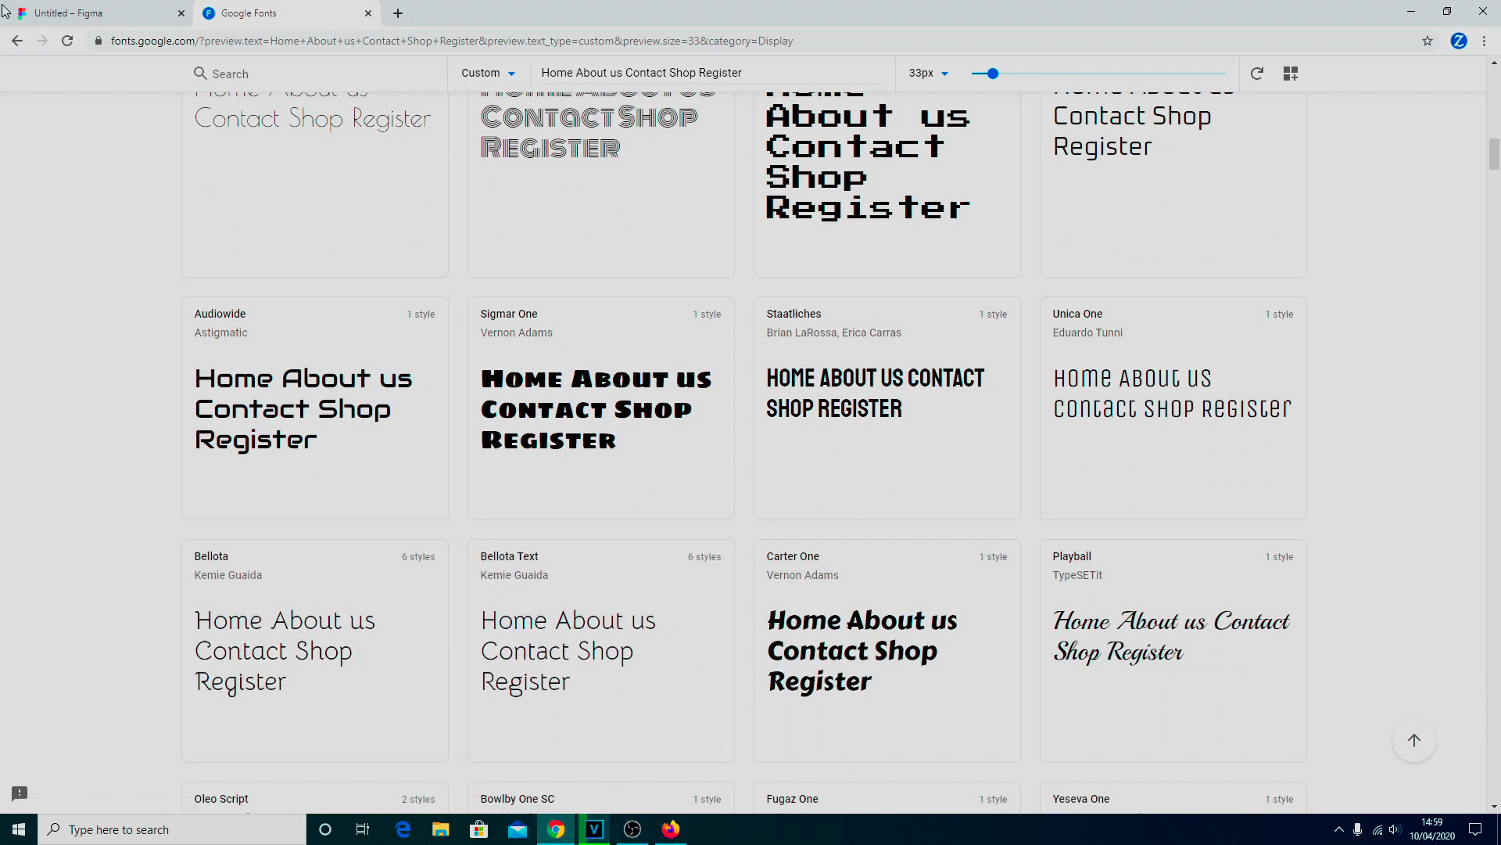
pyautogui.click(72, 12)
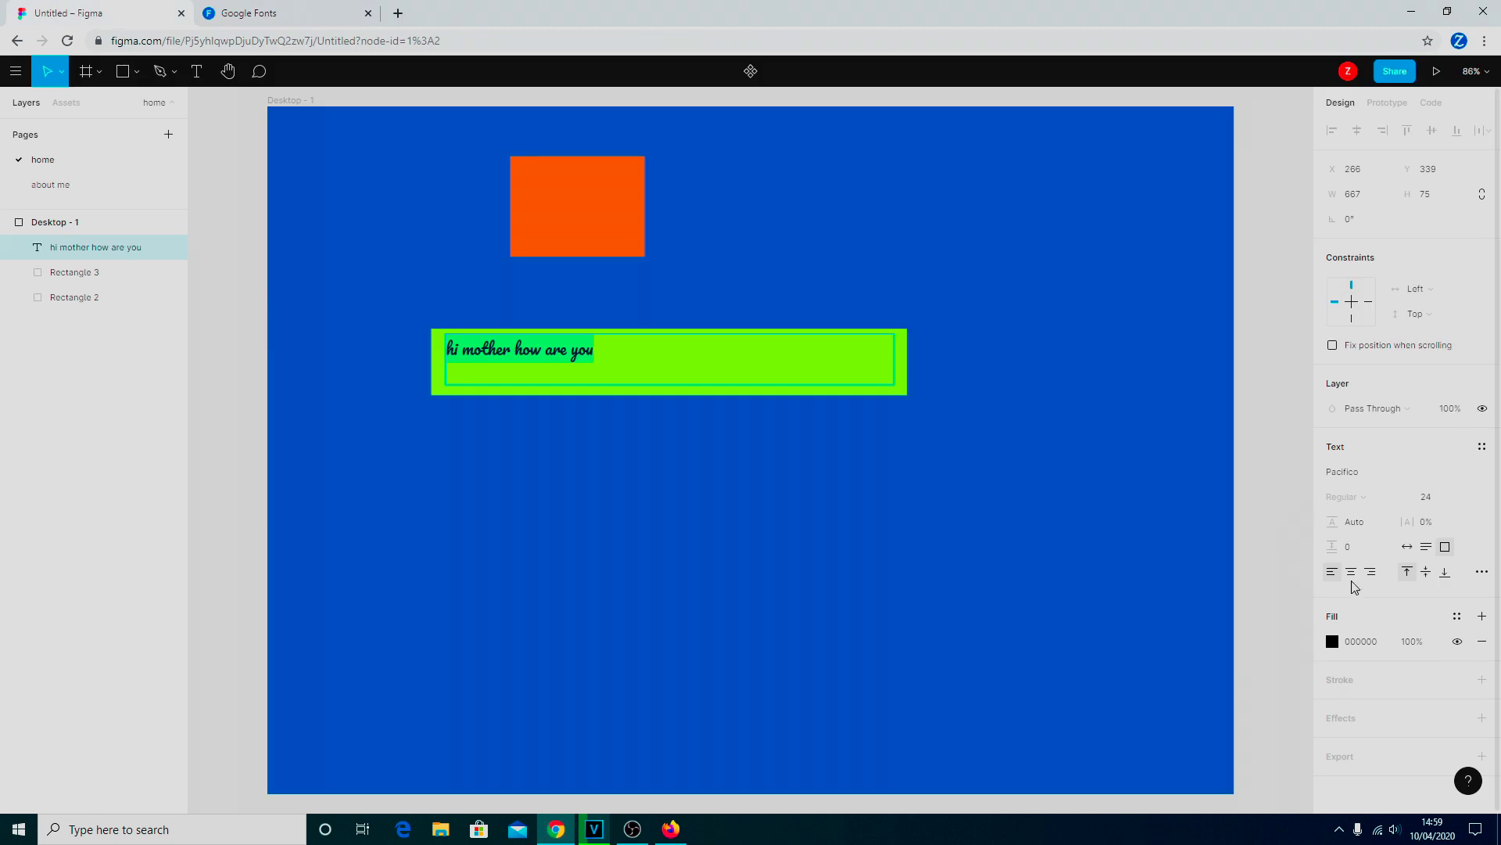
pyautogui.click(1465, 473)
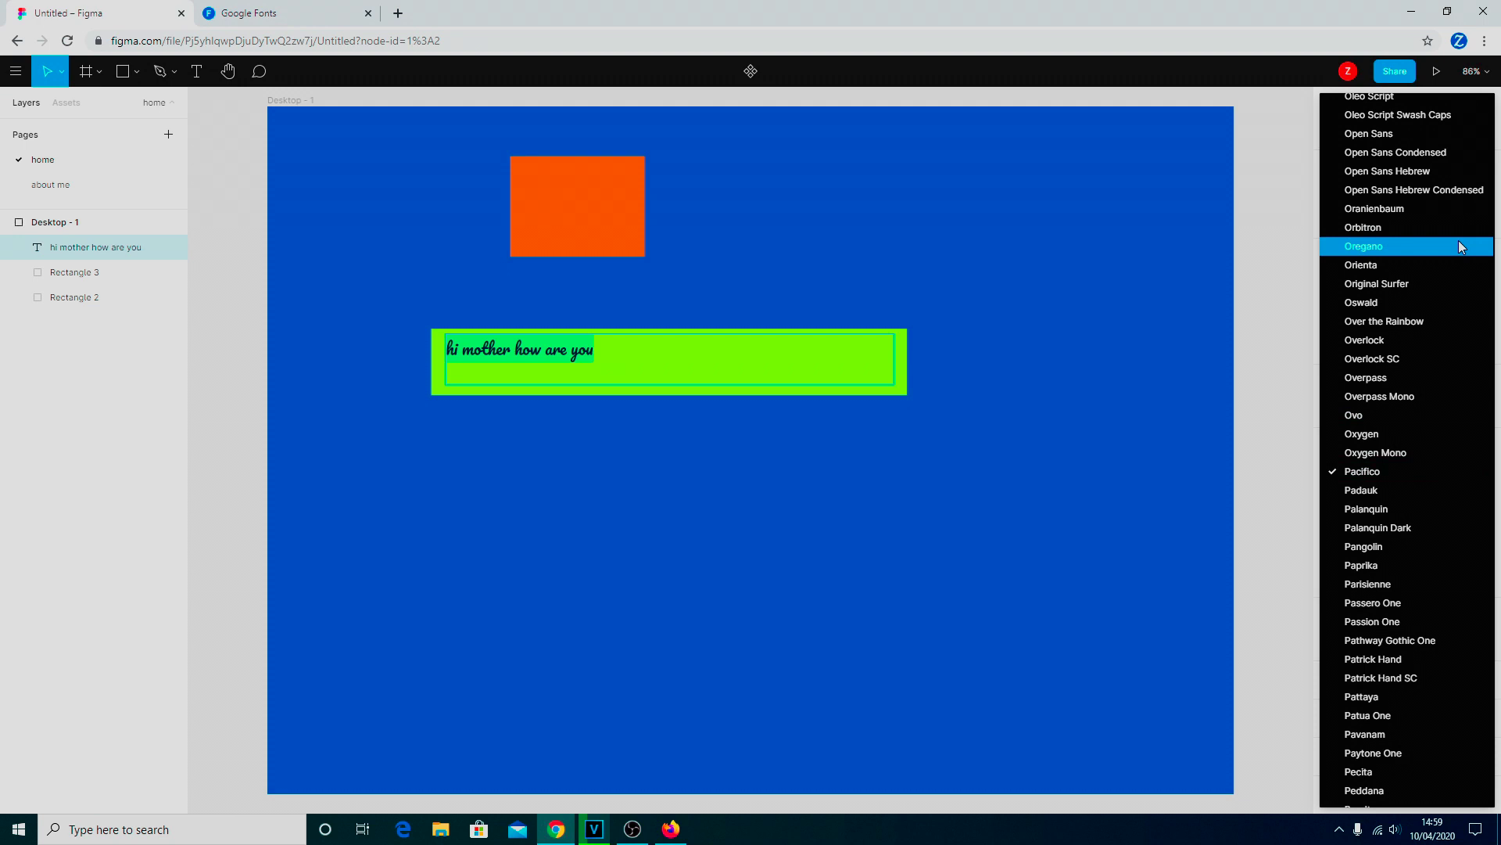
# Step: Apply Baloo Tamma to the 'hi mother how are you' text, then bring back the Google Fonts previews
pyautogui.scroll(20, 1454, 239)
pyautogui.scroll(-2, 1420, 342)
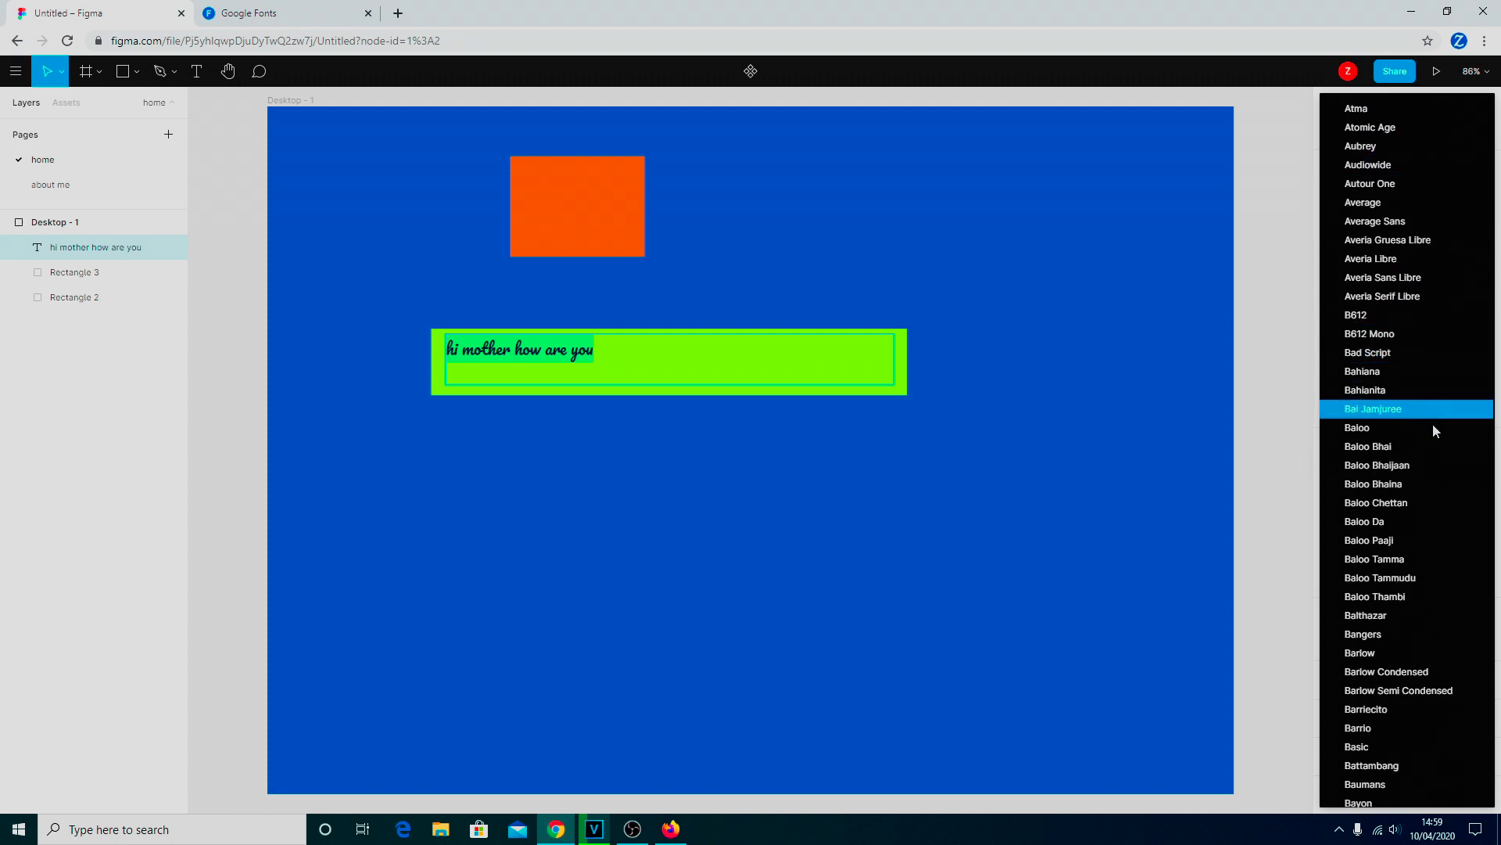
pyautogui.scroll(-2, 1431, 477)
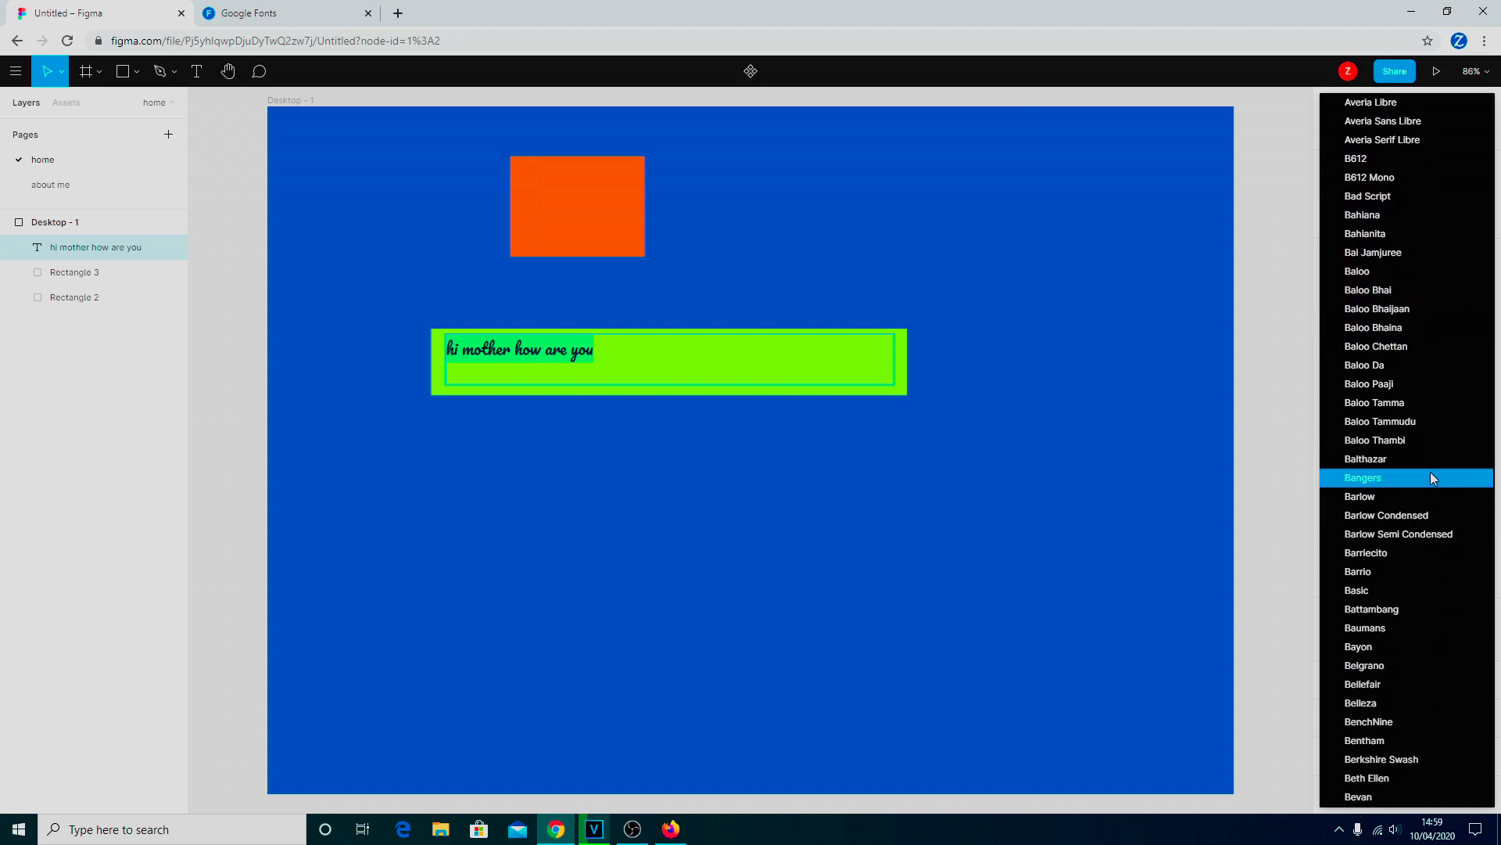
pyautogui.scroll(1, 1424, 468)
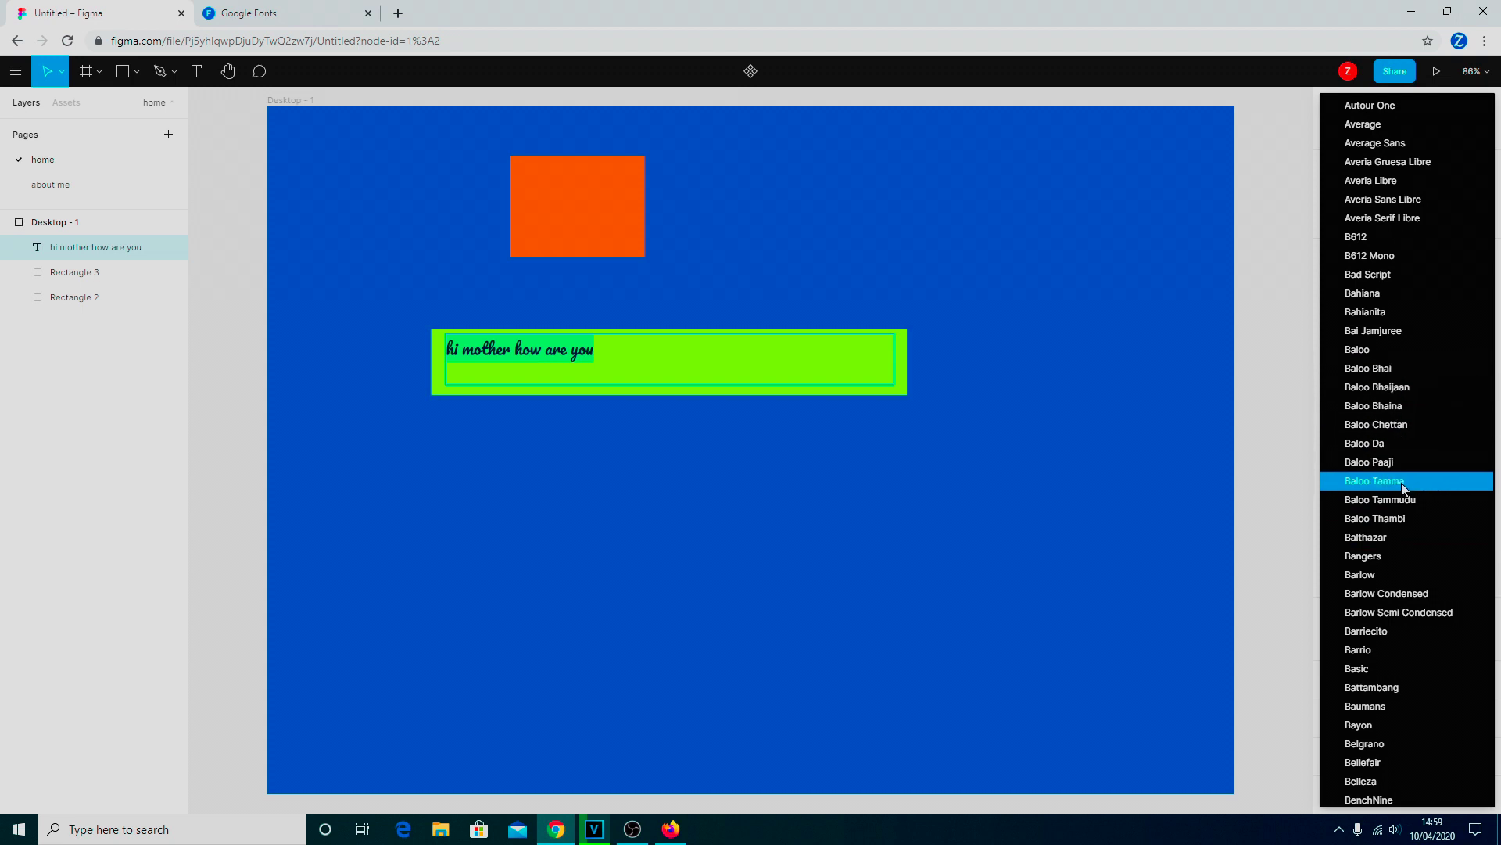
pyautogui.click(1404, 481)
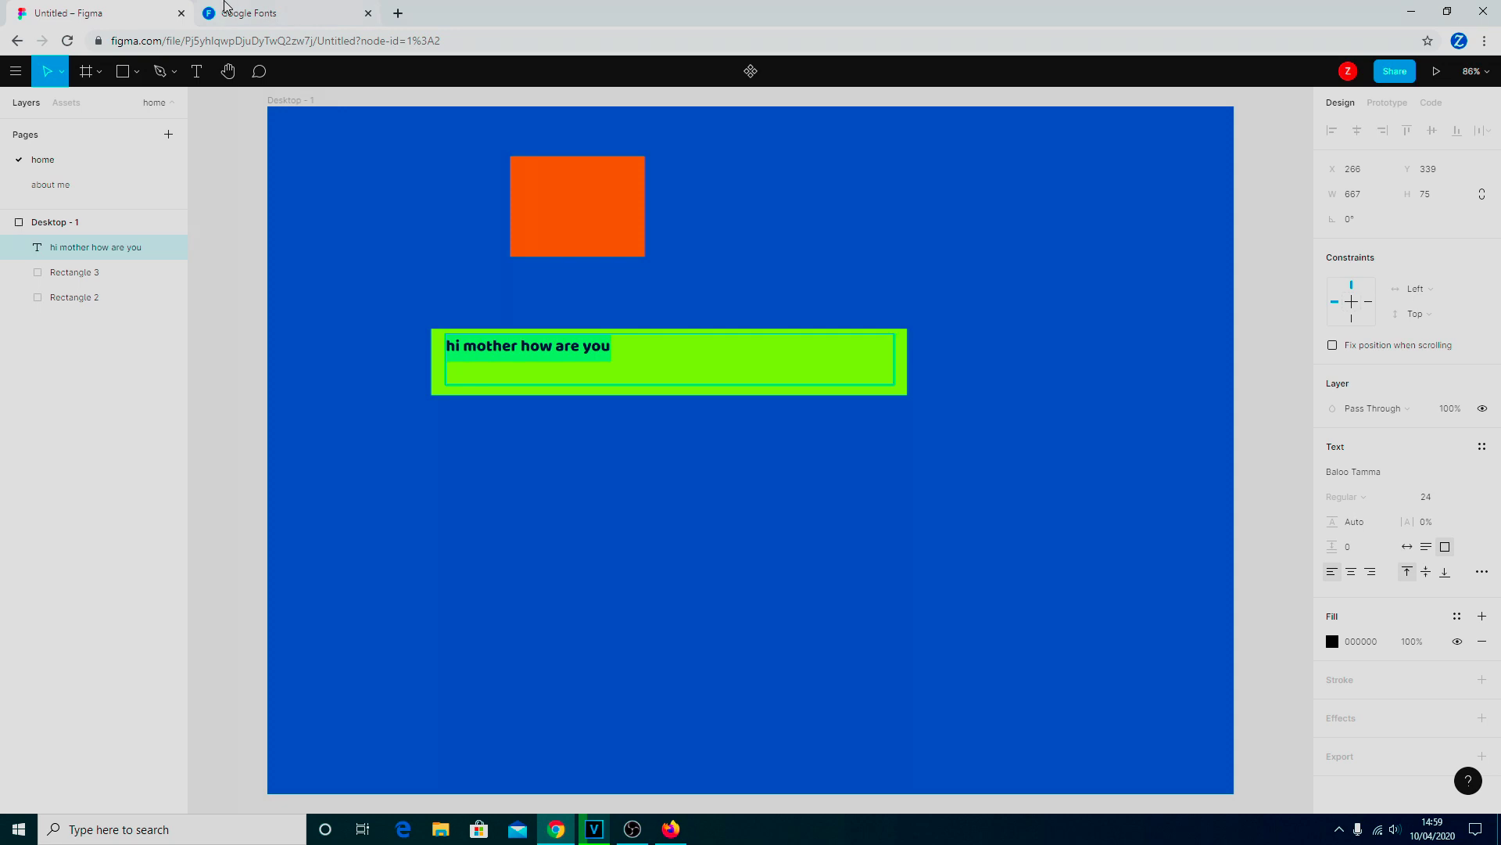
pyautogui.click(235, 13)
# Step: Scroll the Google Fonts Display previews down to Arima Madurai, then return to the Figma design
pyautogui.scroll(-4, 414, 379)
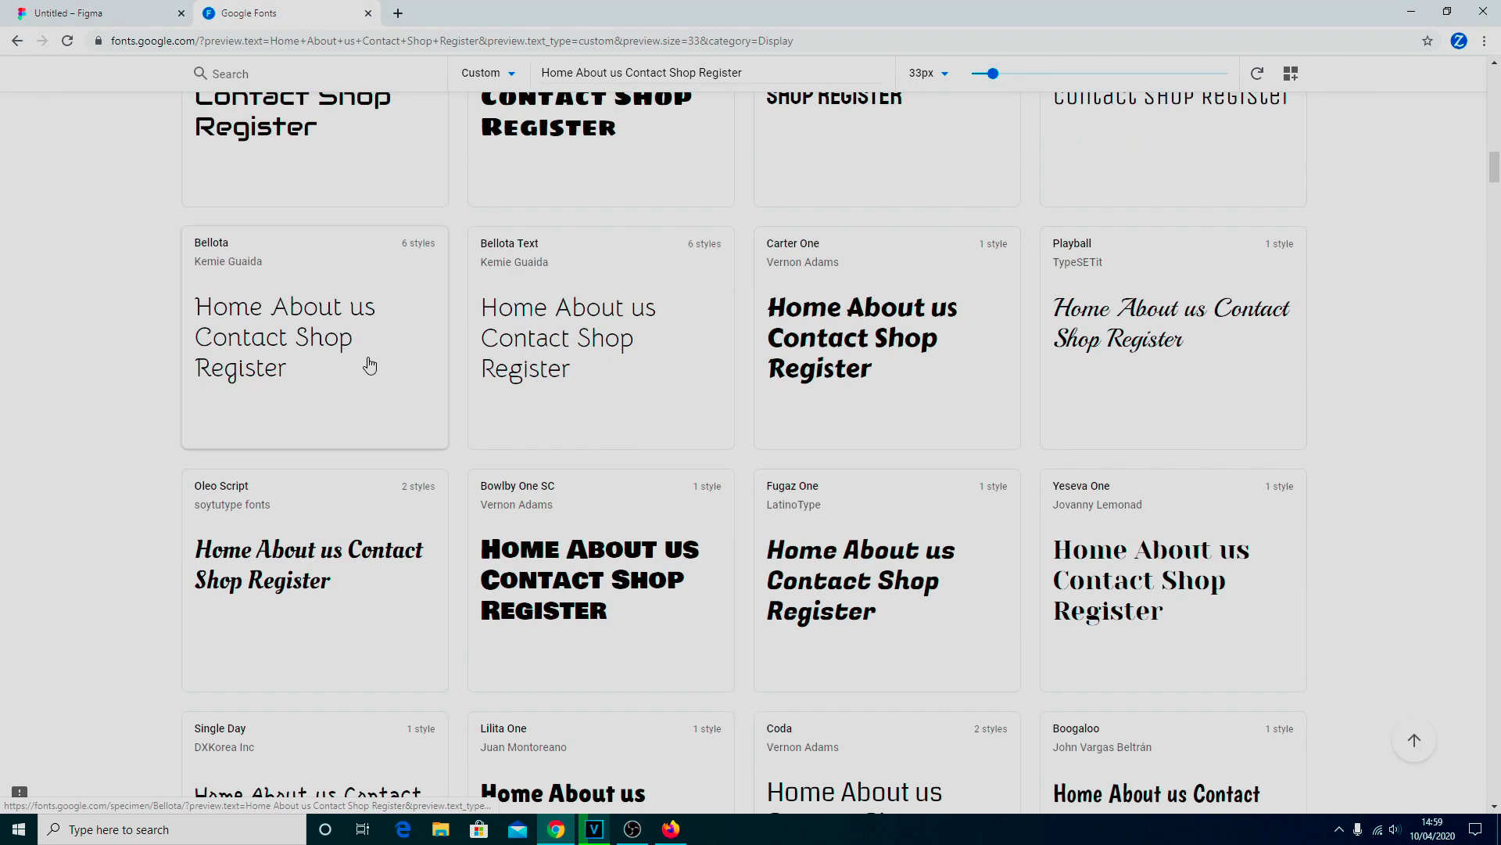
pyautogui.scroll(-3, 358, 325)
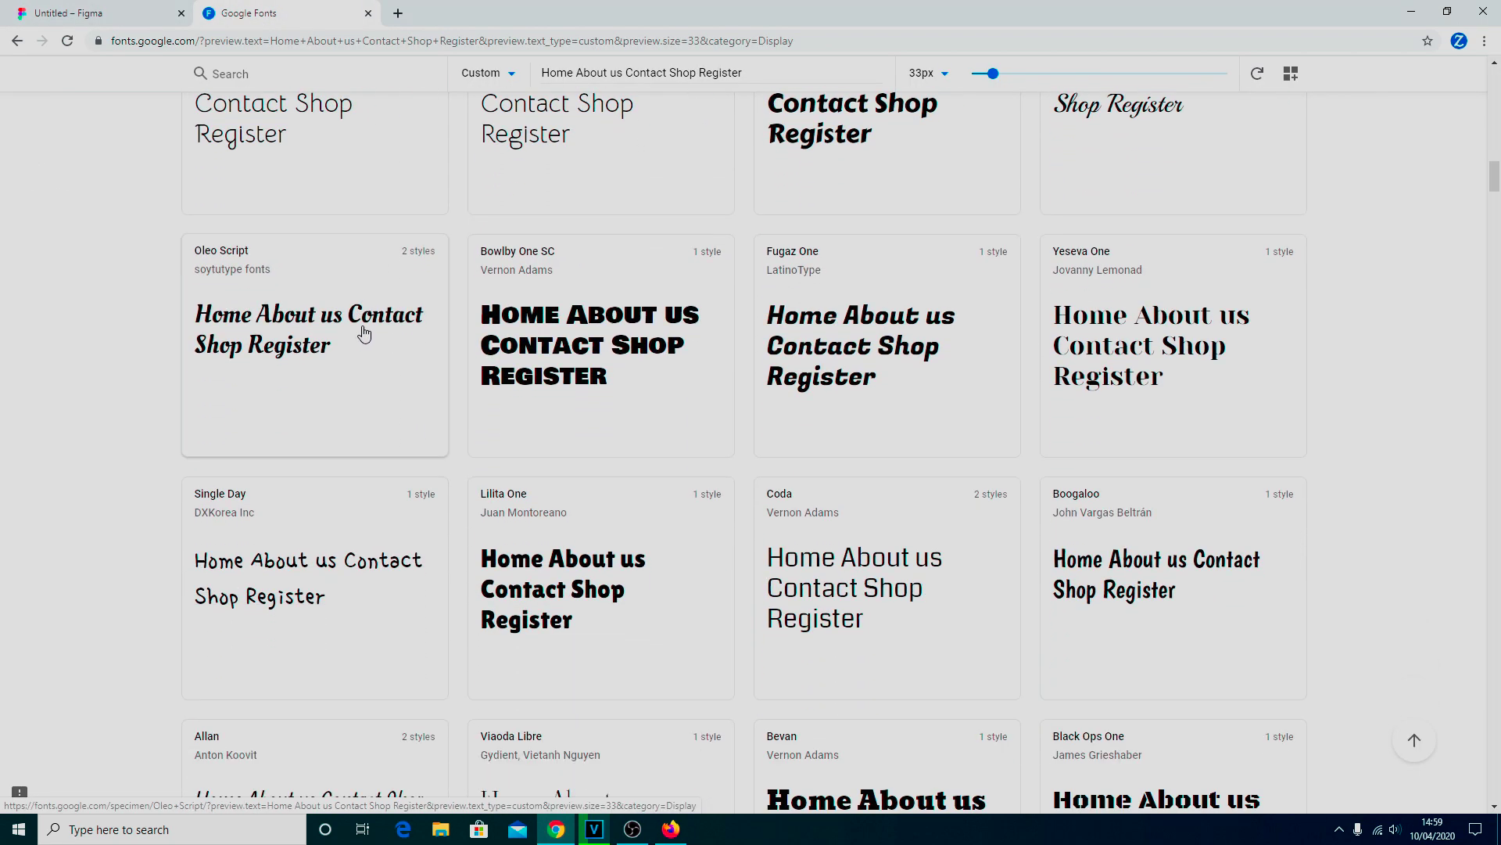
pyautogui.scroll(-2, 360, 324)
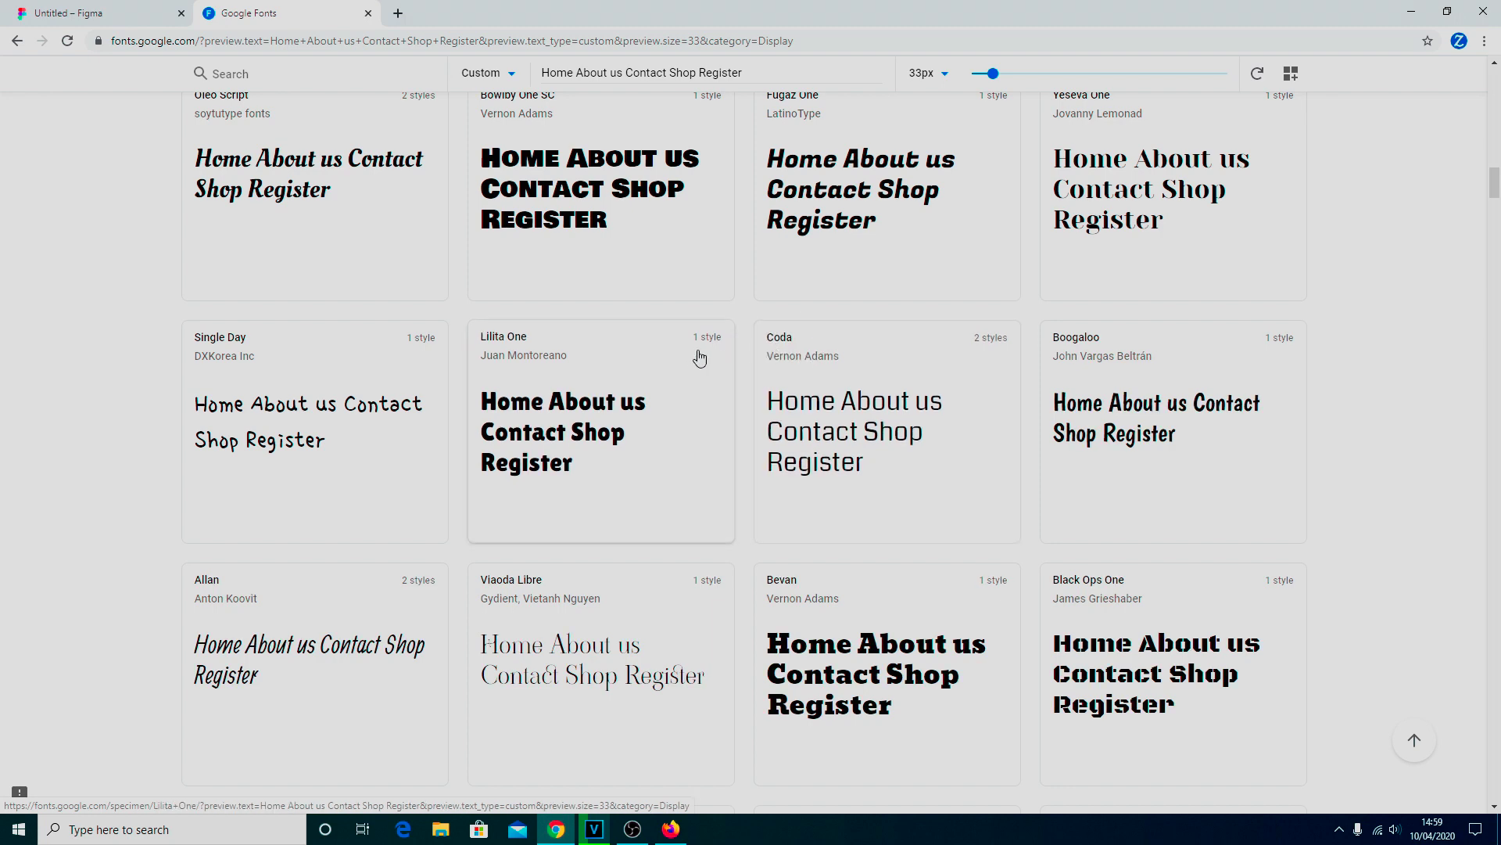
pyautogui.scroll(-4, 806, 410)
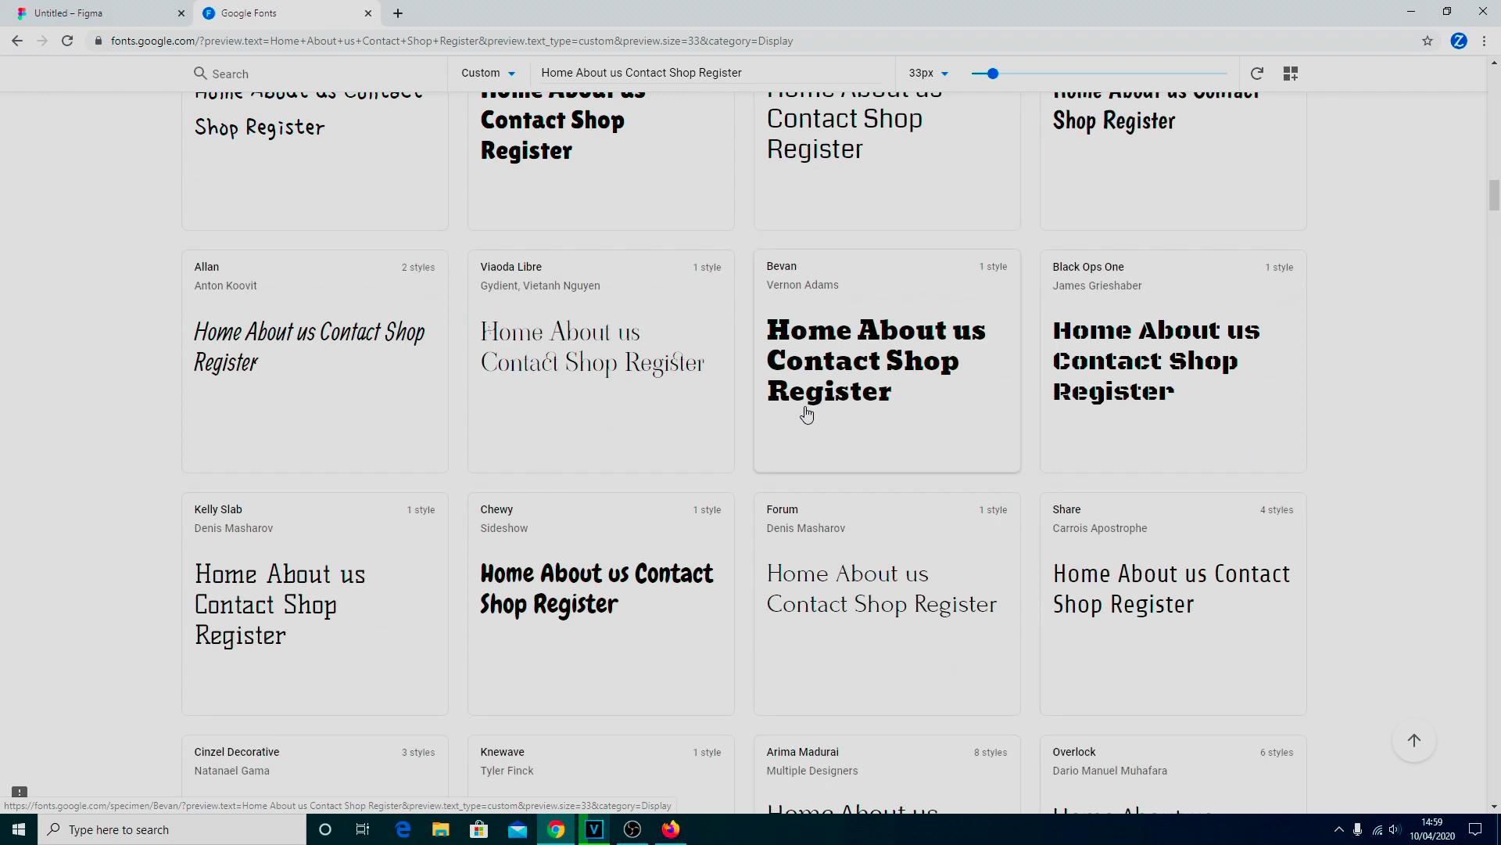
pyautogui.scroll(-4, 807, 413)
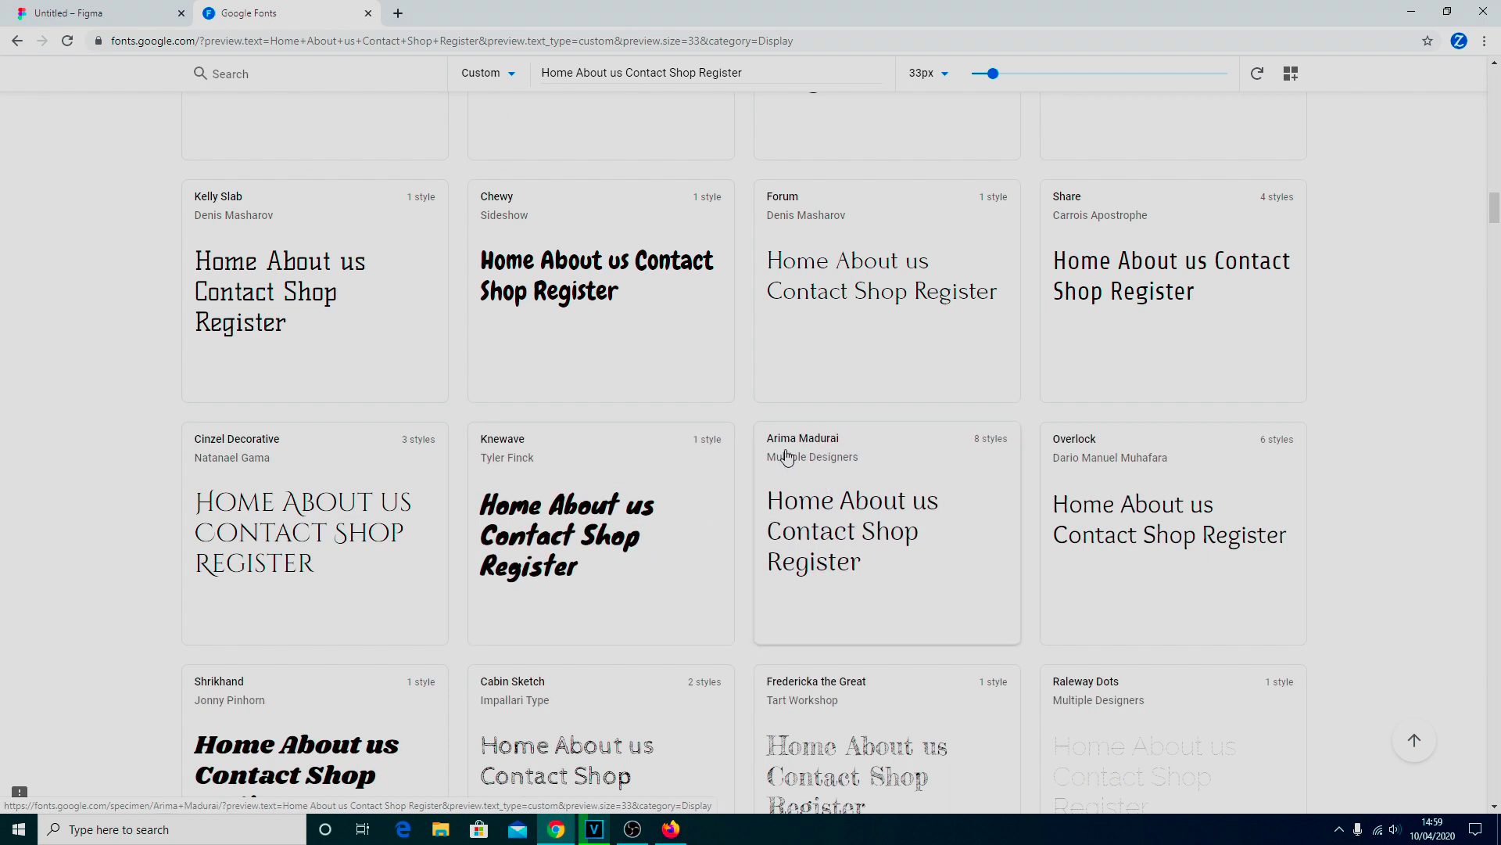
pyautogui.click(55, 10)
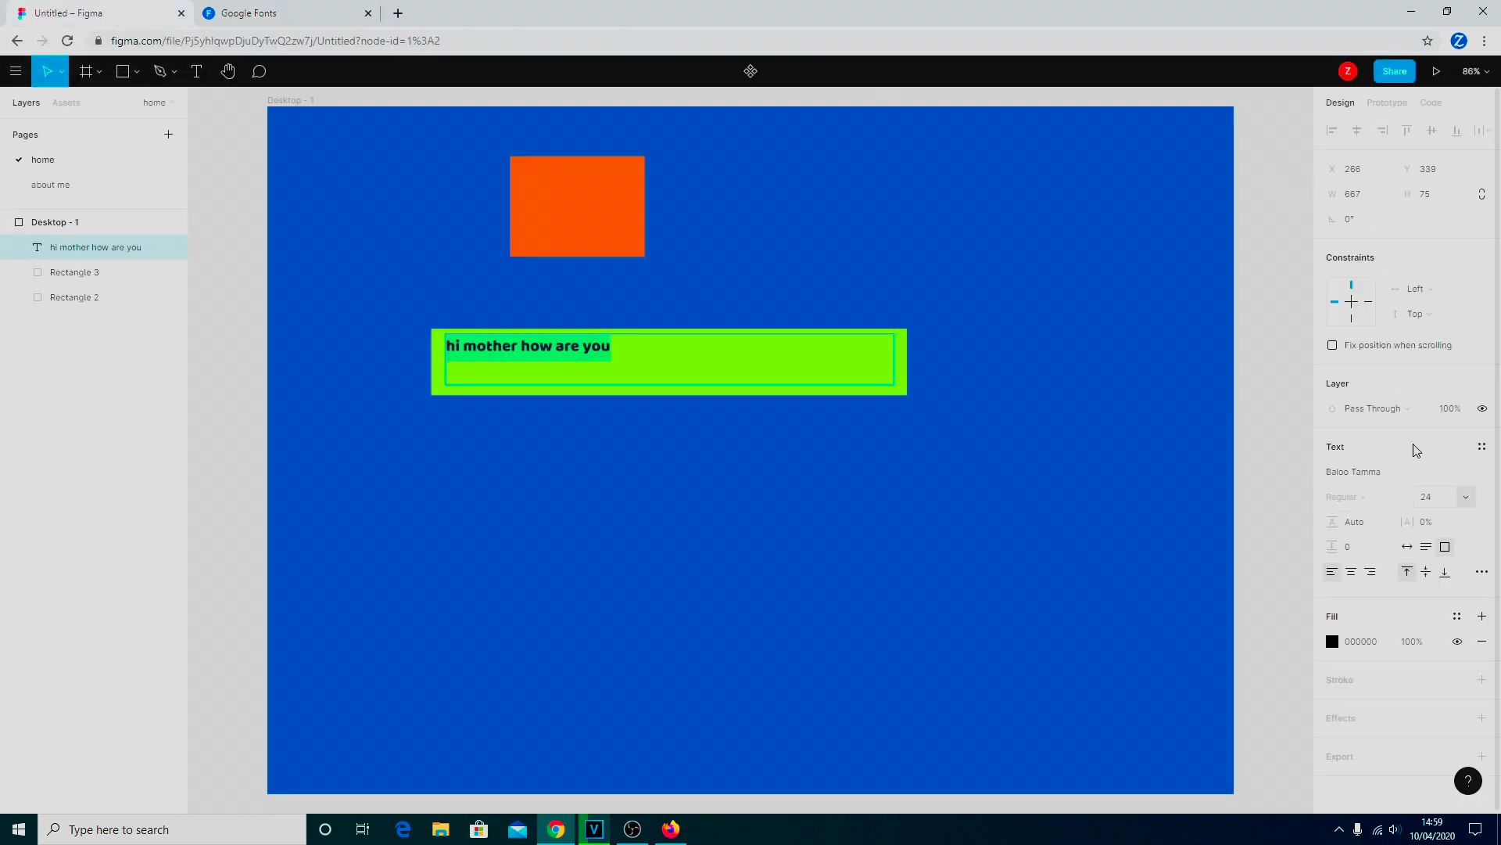
# Step: Change the greeting text's font family from Baloo Tamma to Arima Madurai Regular
pyautogui.click(1430, 475)
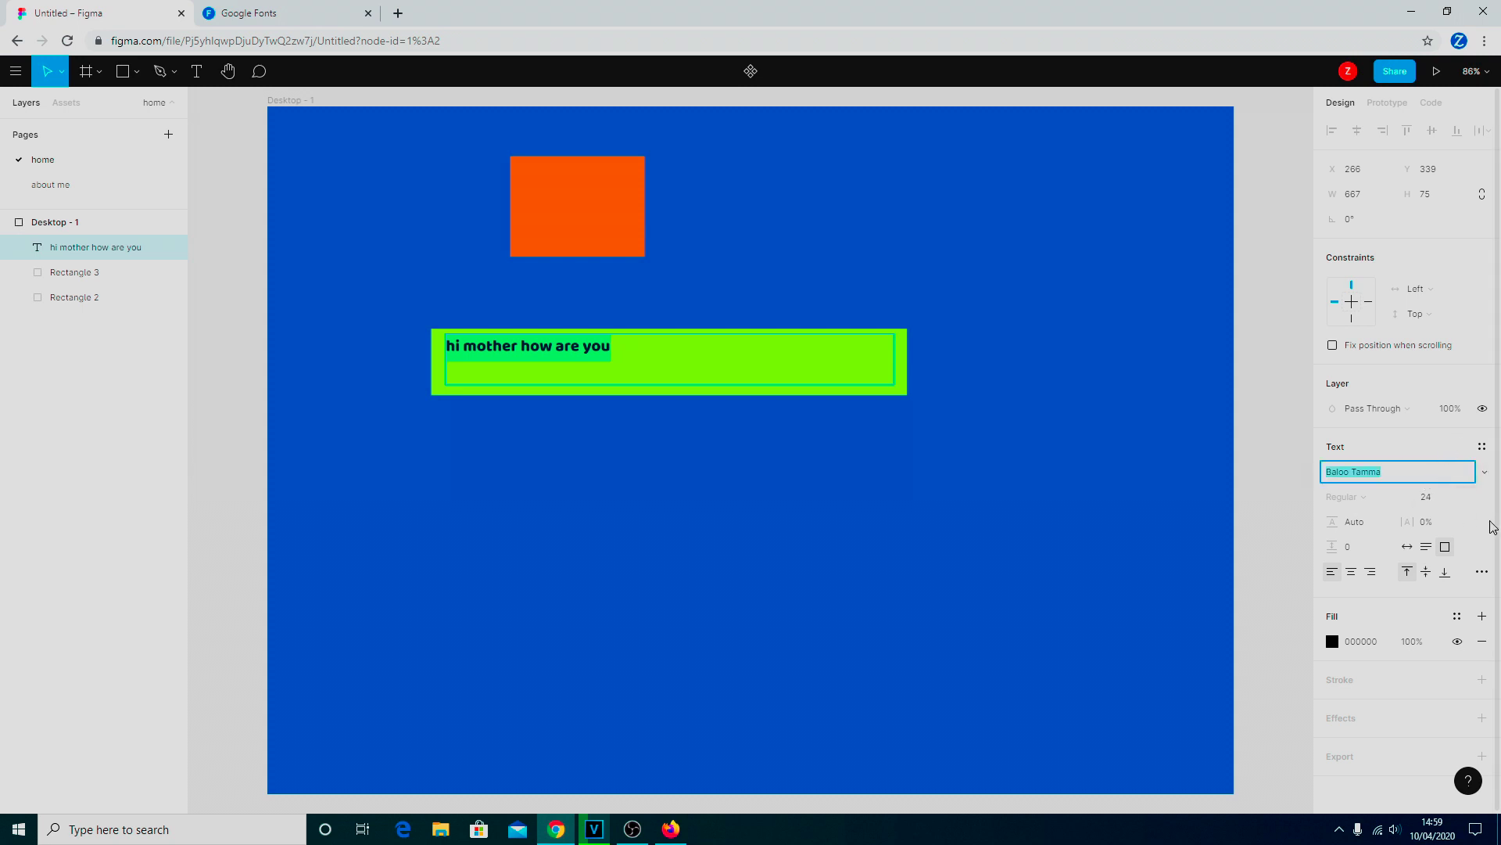
pyautogui.click(1485, 473)
pyautogui.scroll(20, 1472, 460)
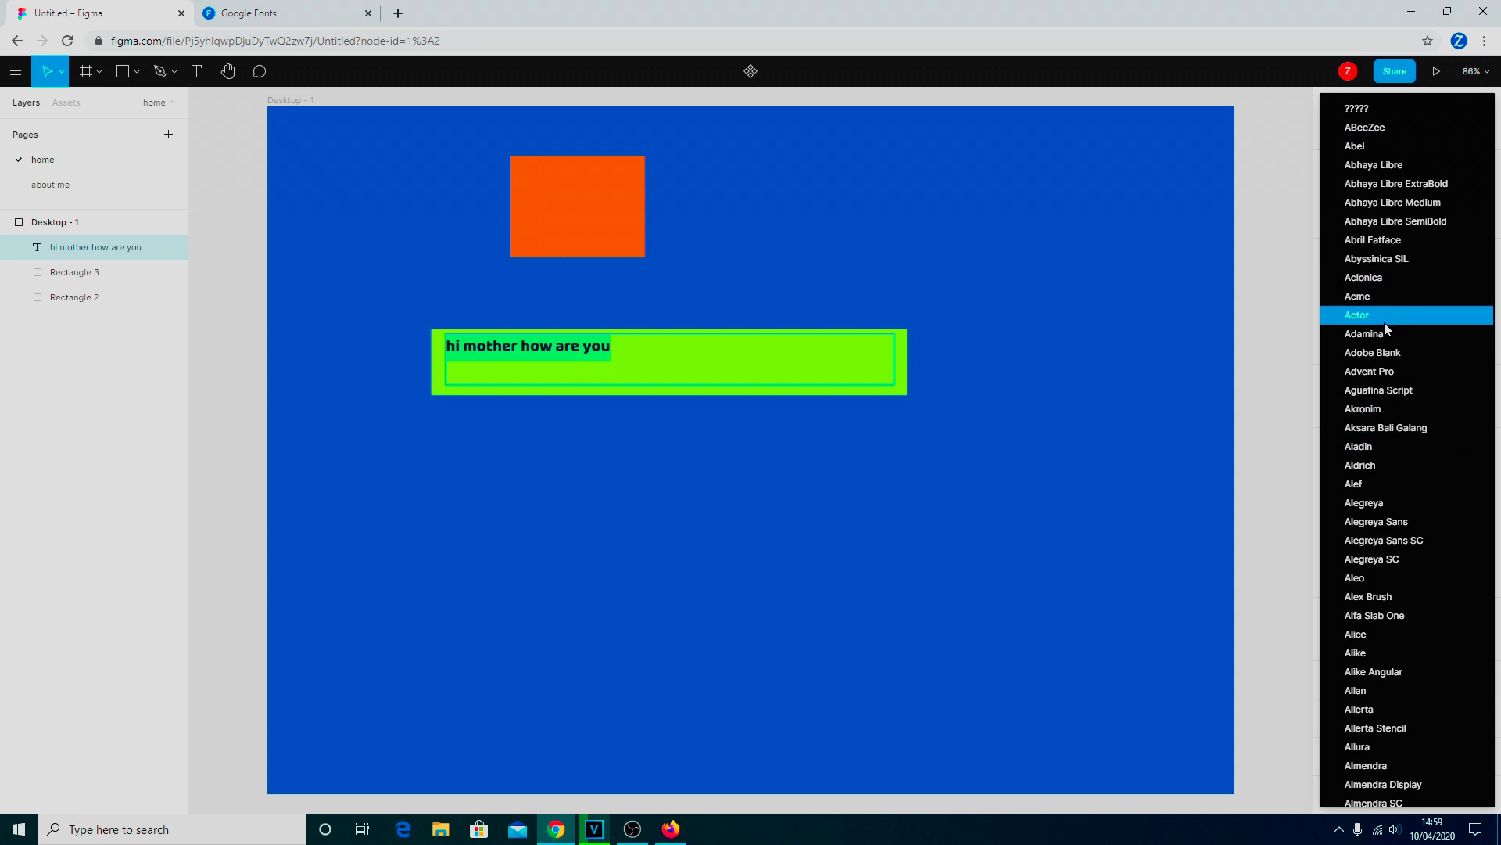
pyautogui.scroll(-5, 1414, 453)
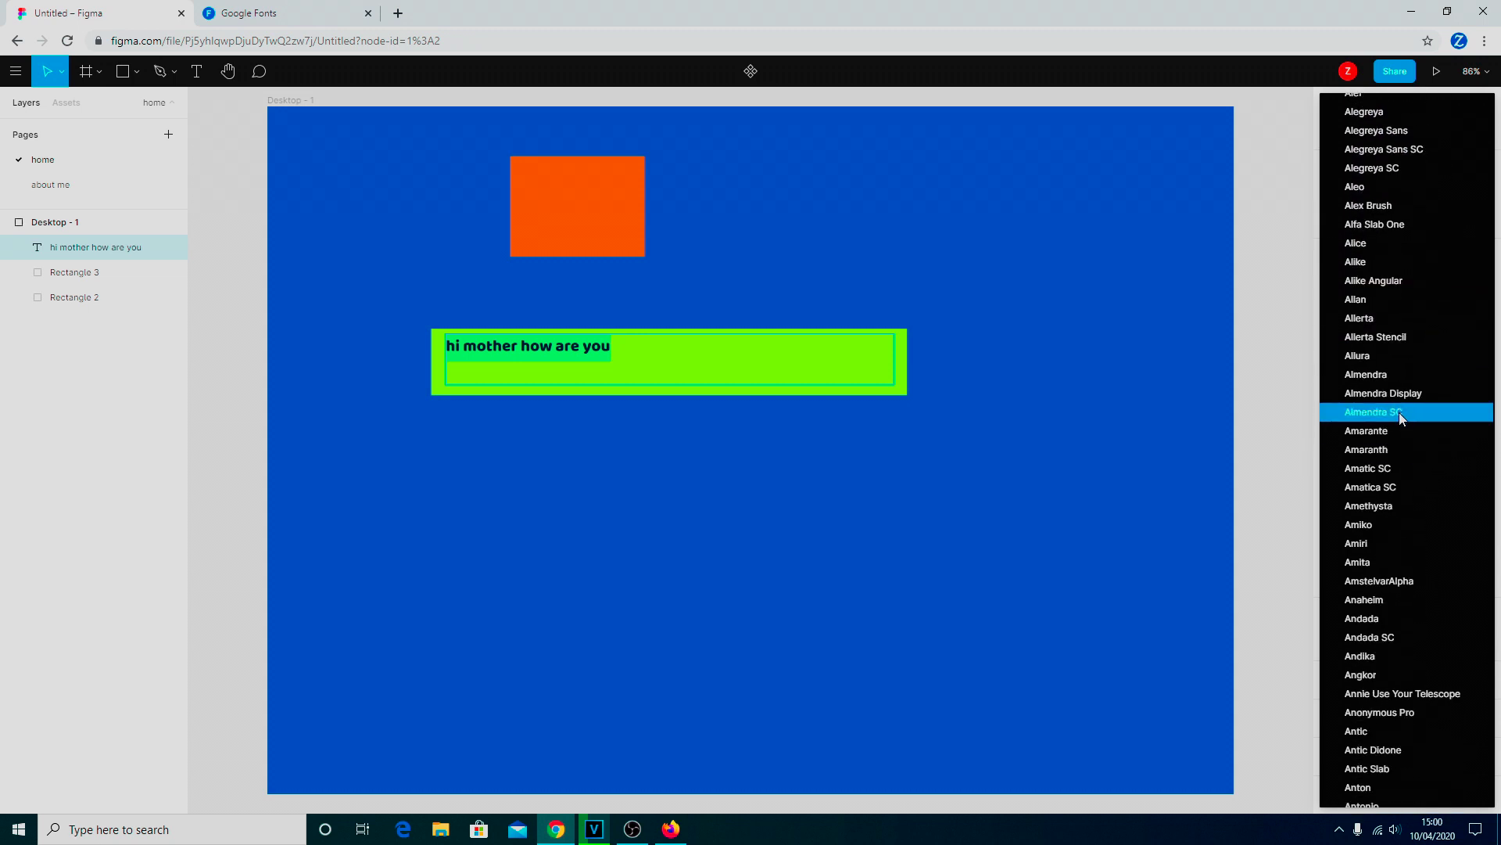
pyautogui.scroll(-1, 1407, 449)
pyautogui.scroll(-3, 1409, 452)
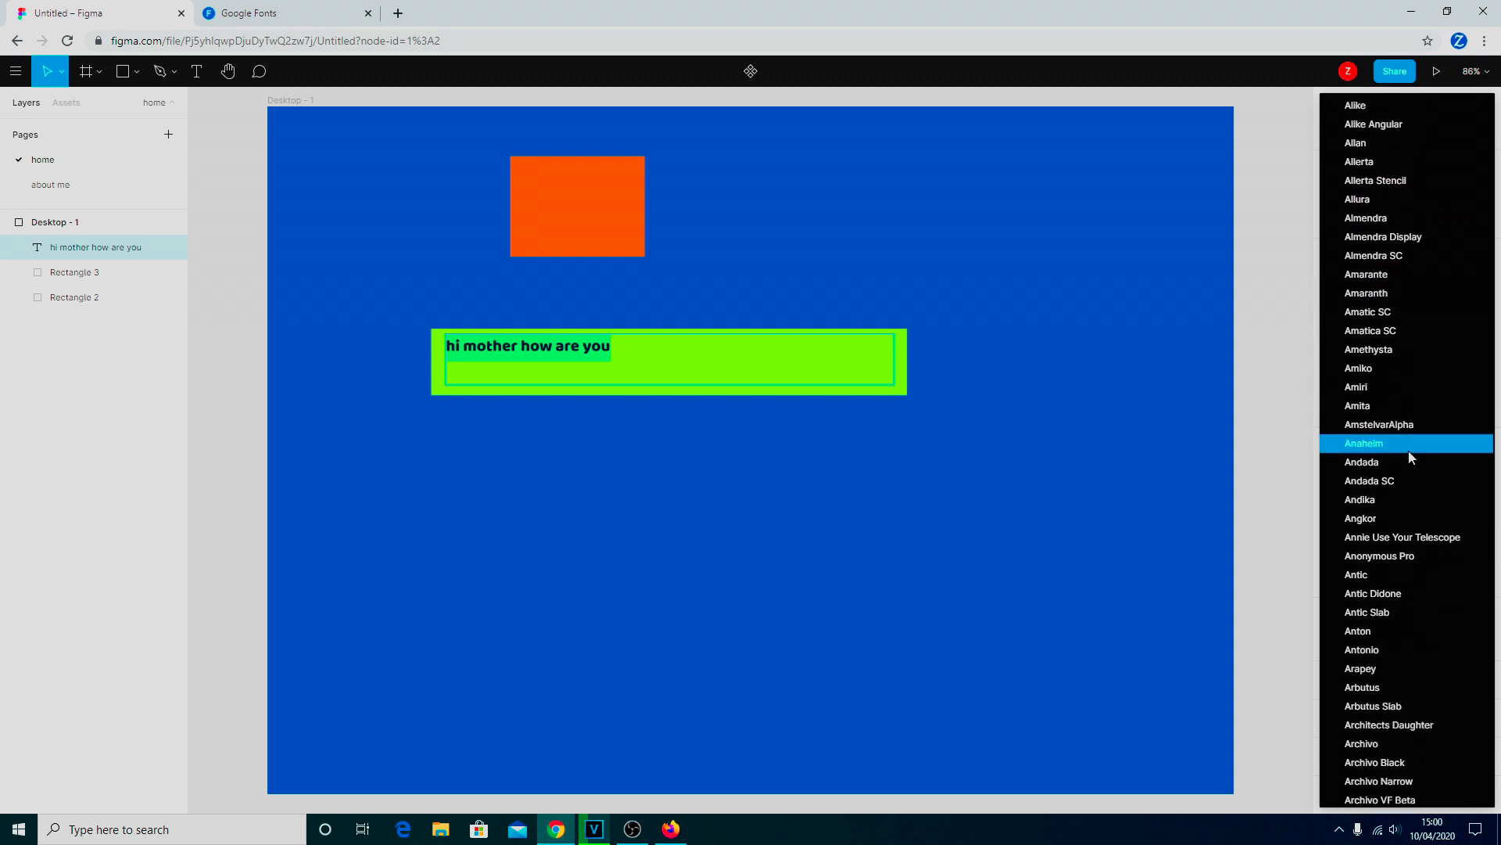
pyautogui.scroll(-2, 1409, 494)
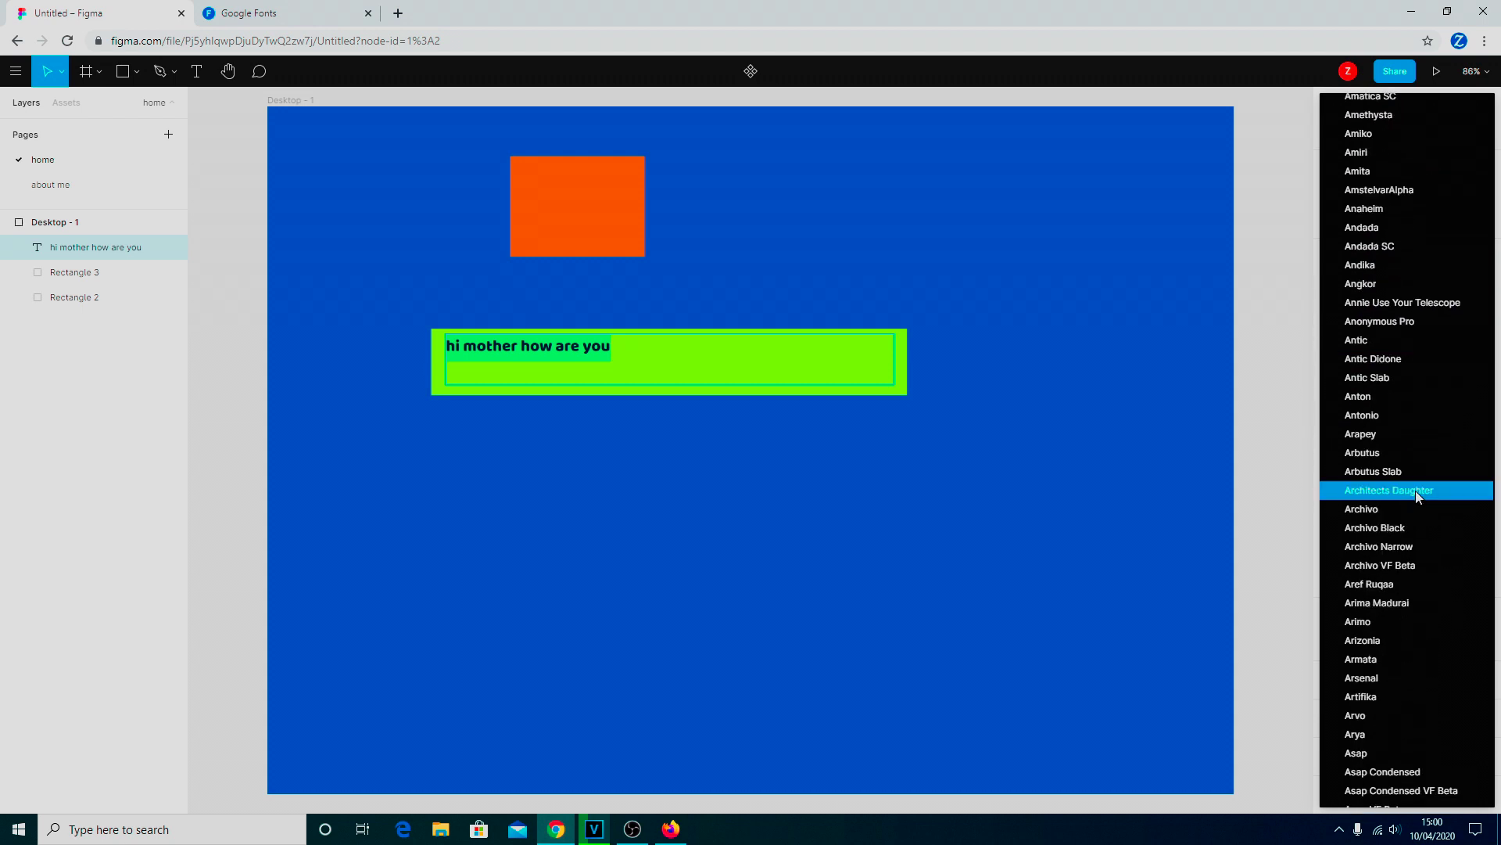
pyautogui.scroll(-2, 1414, 463)
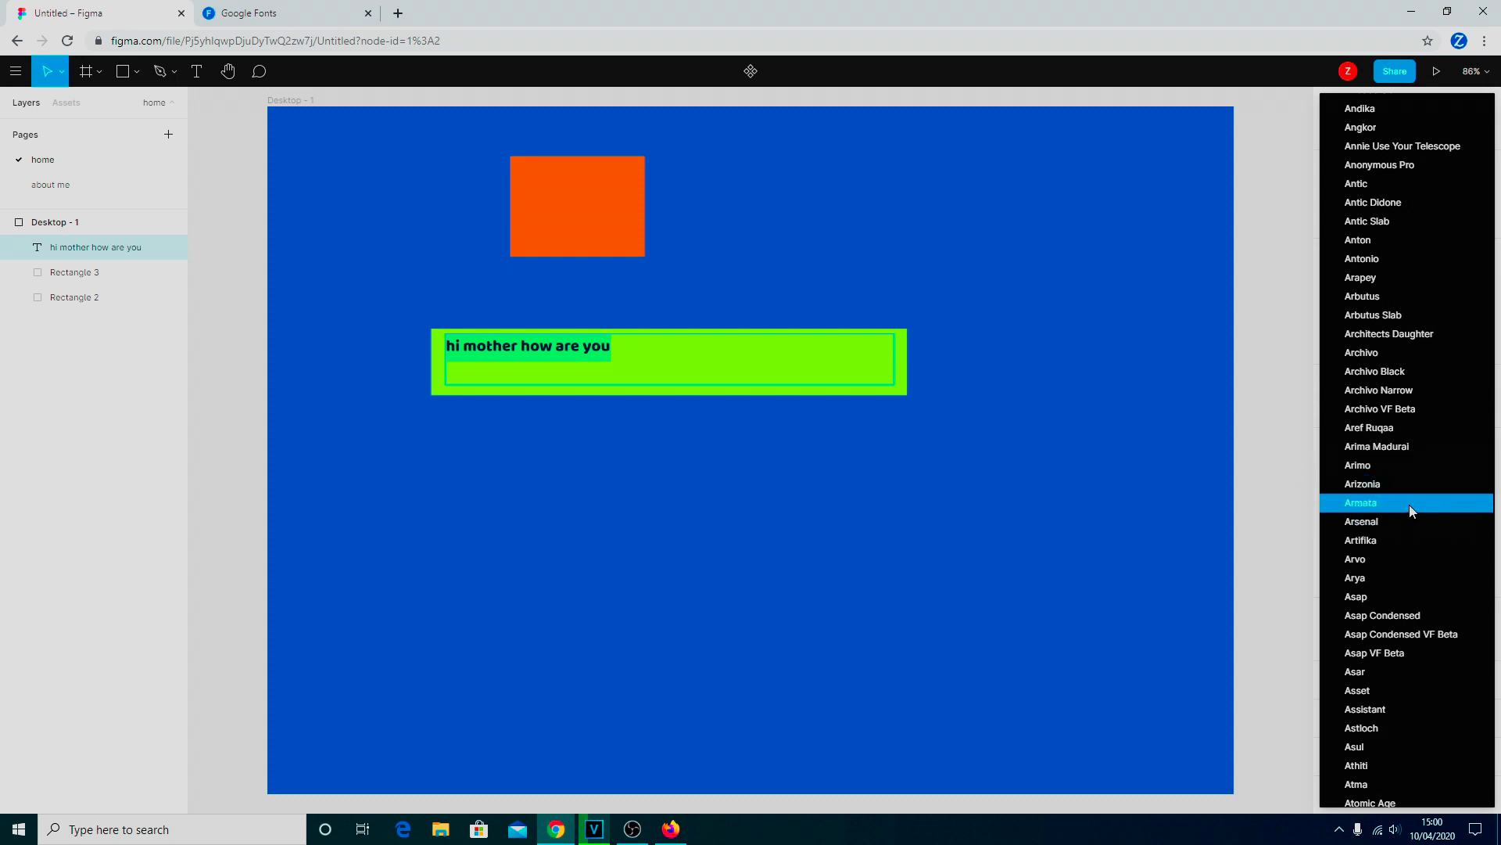
pyautogui.click(1376, 447)
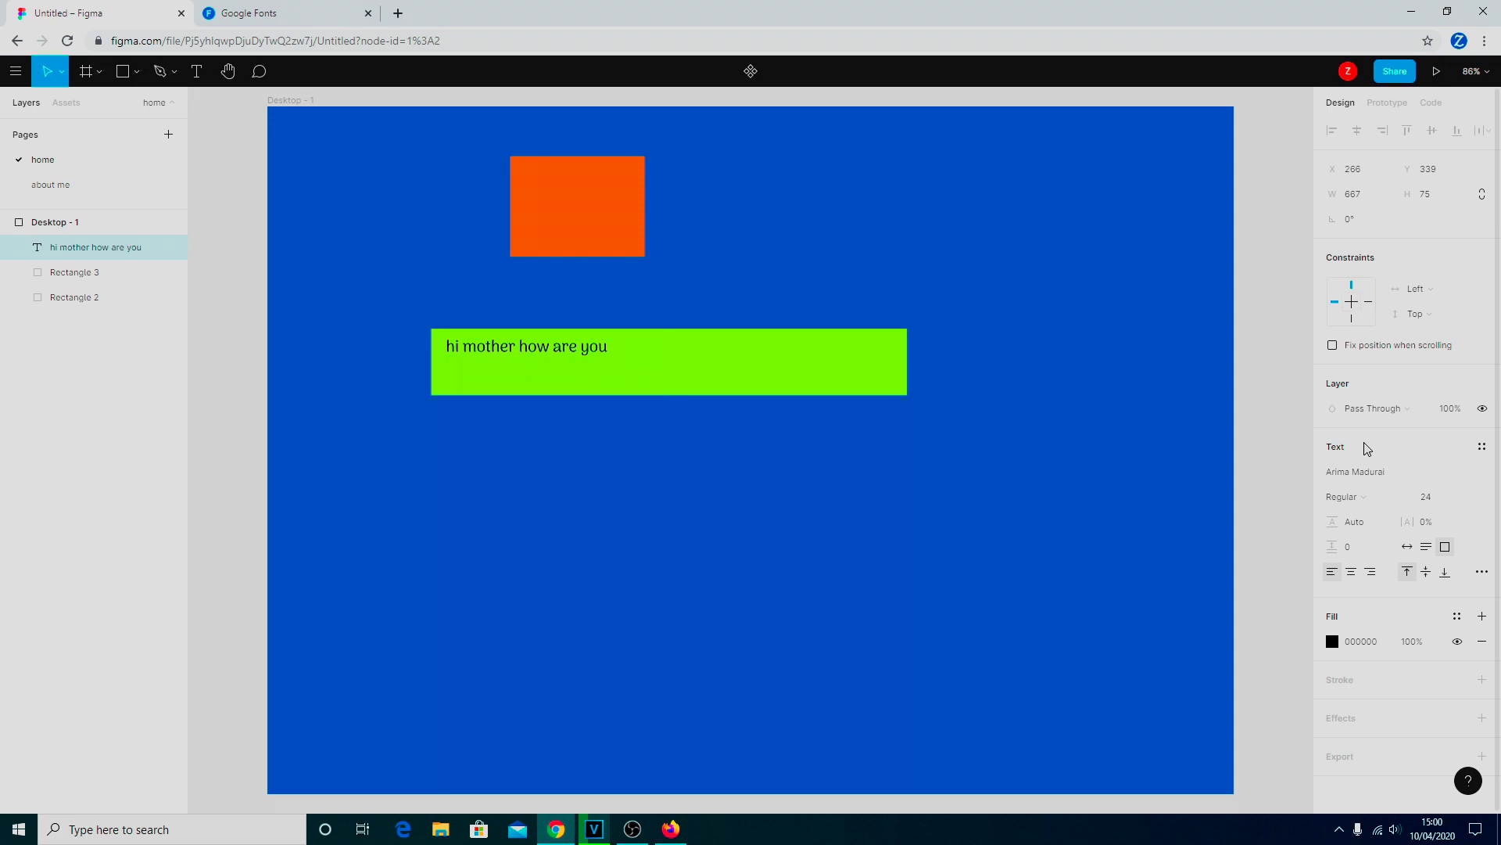
pyautogui.doubleClick(598, 349)
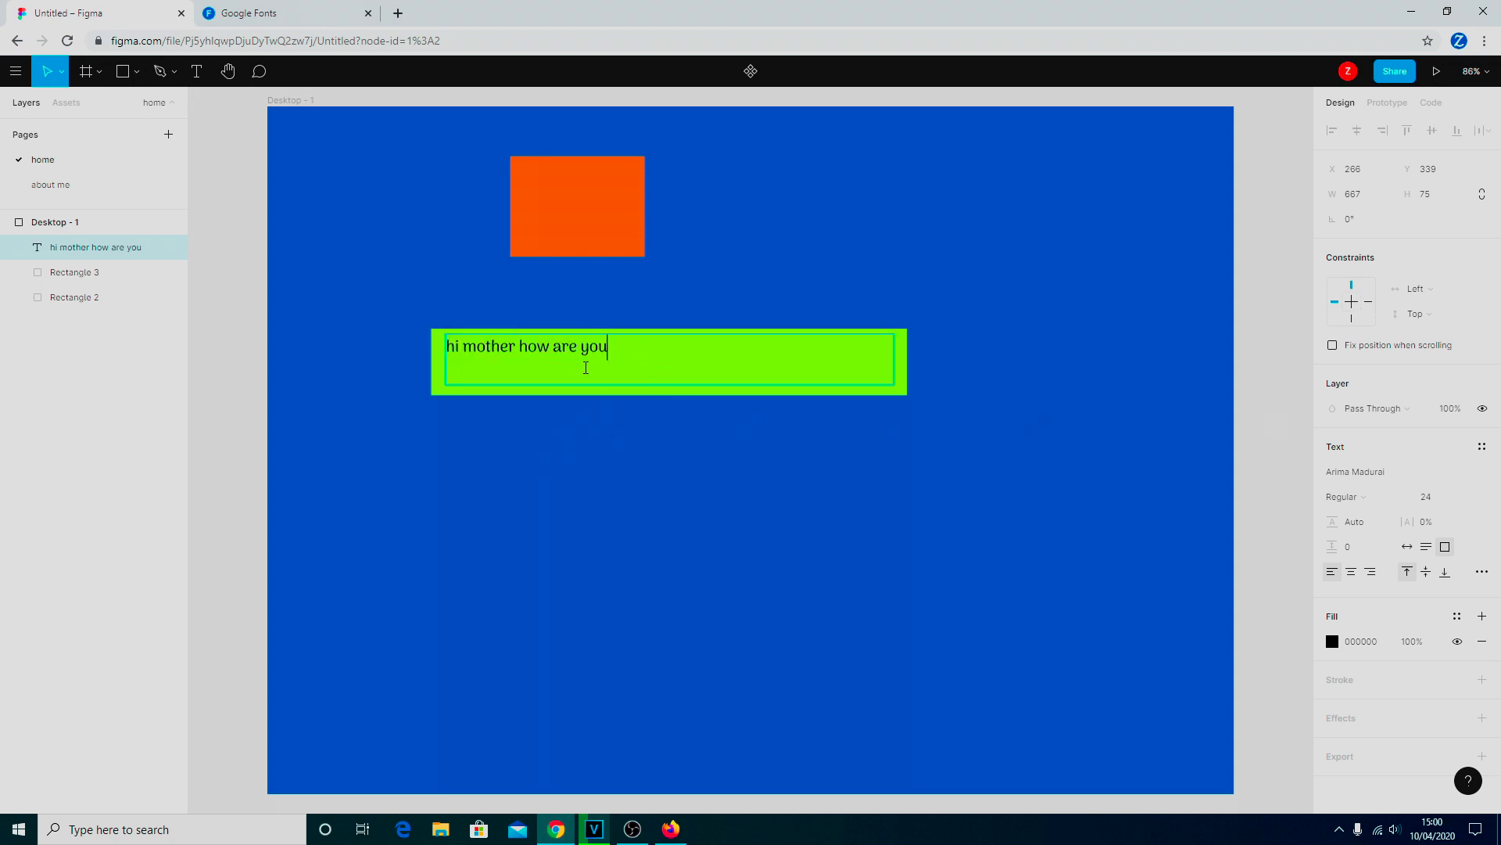
# Step: Replace the green bar's greeting with 'Home About us' and select the new text
pyautogui.click(251, 19)
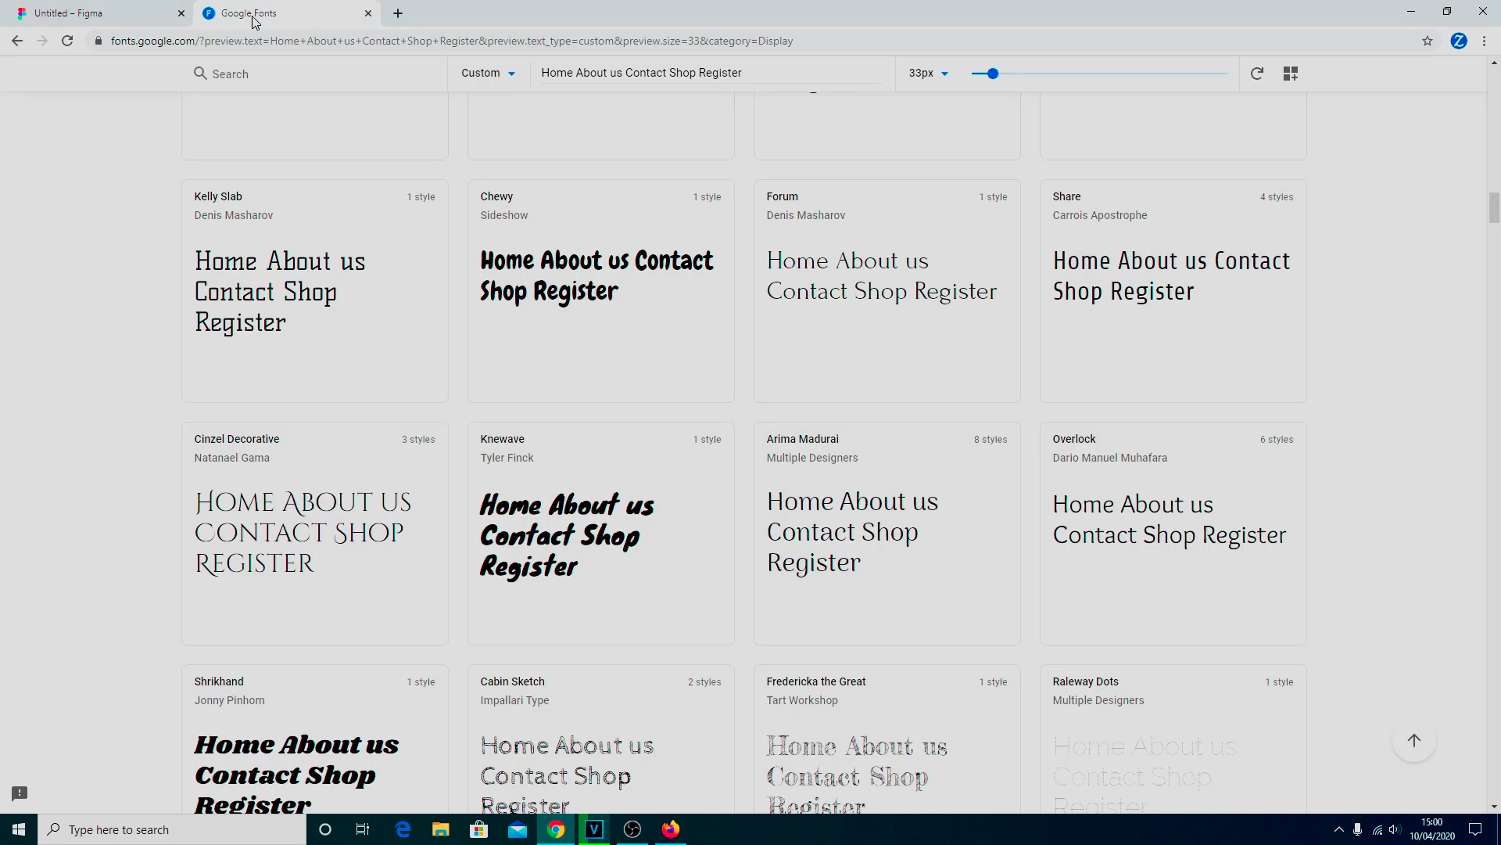
pyautogui.click(110, 13)
pyautogui.moveTo(613, 347); pyautogui.dragTo(446, 346)
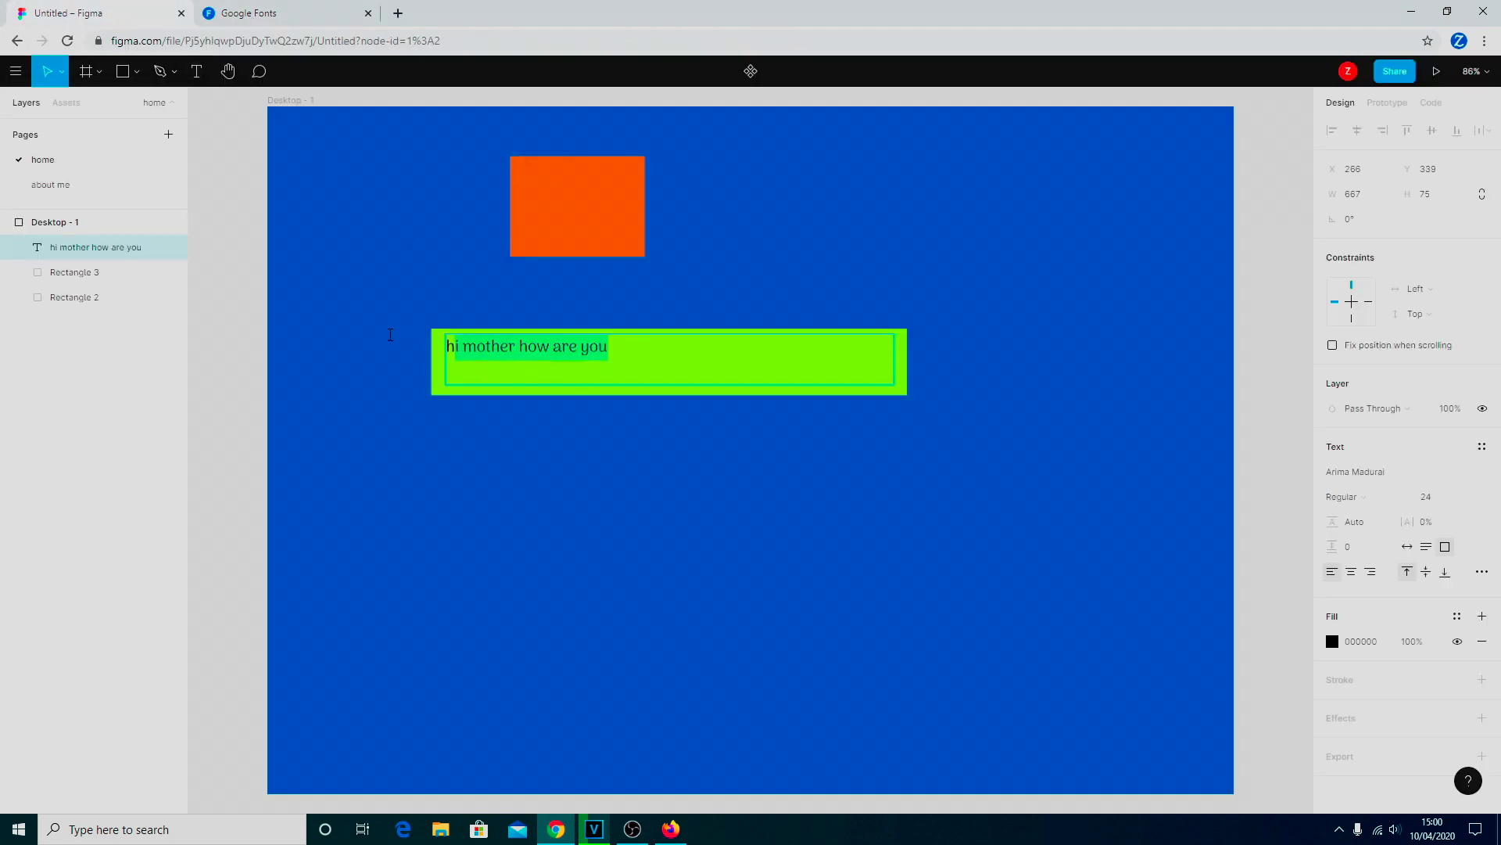
pyautogui.write('H')
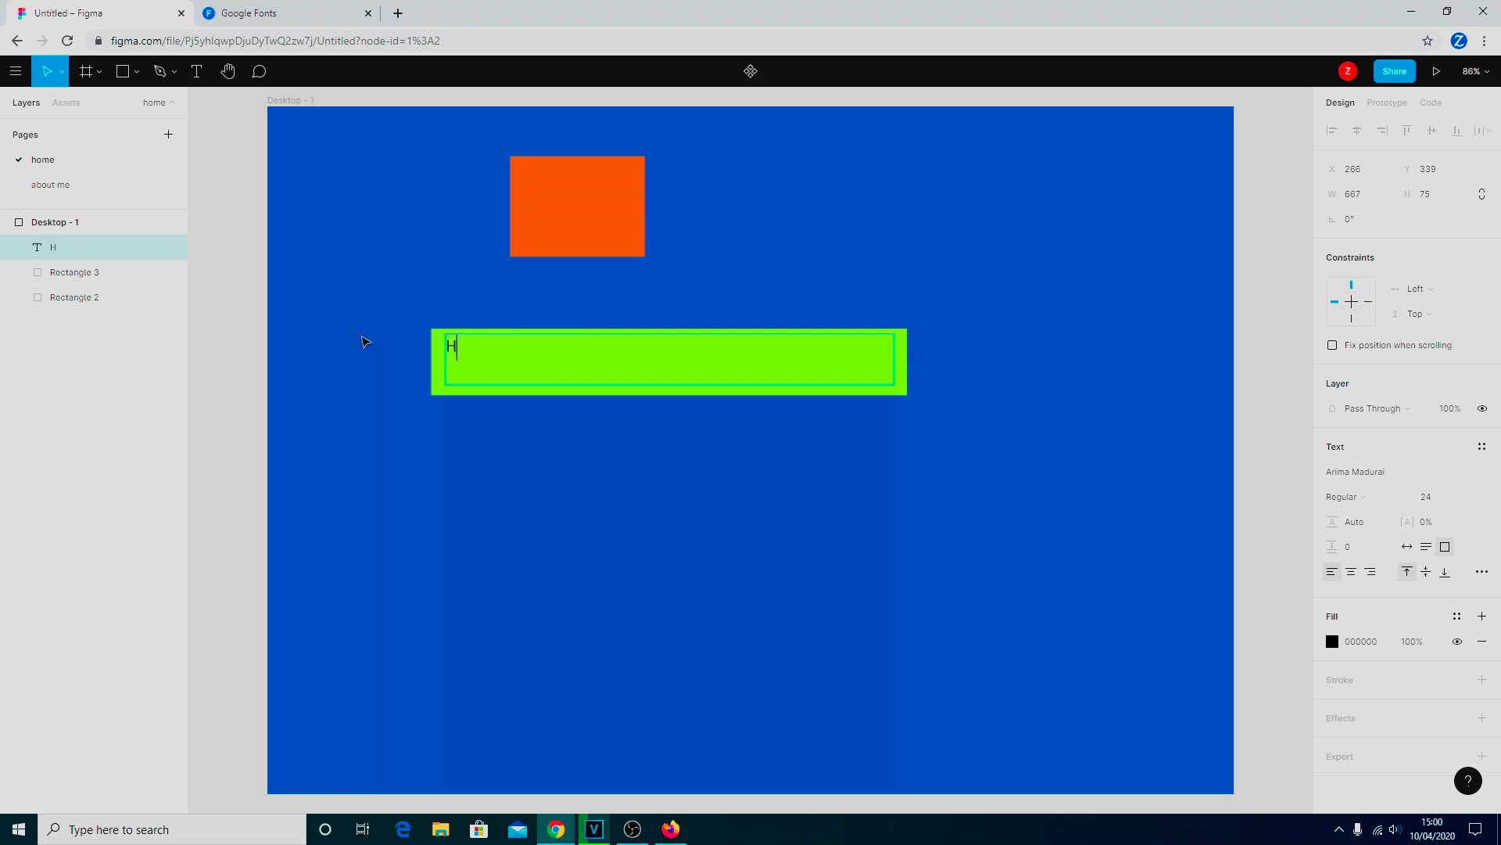
pyautogui.write('ome About us')
pyautogui.moveTo(577, 362); pyautogui.dragTo(432, 352)
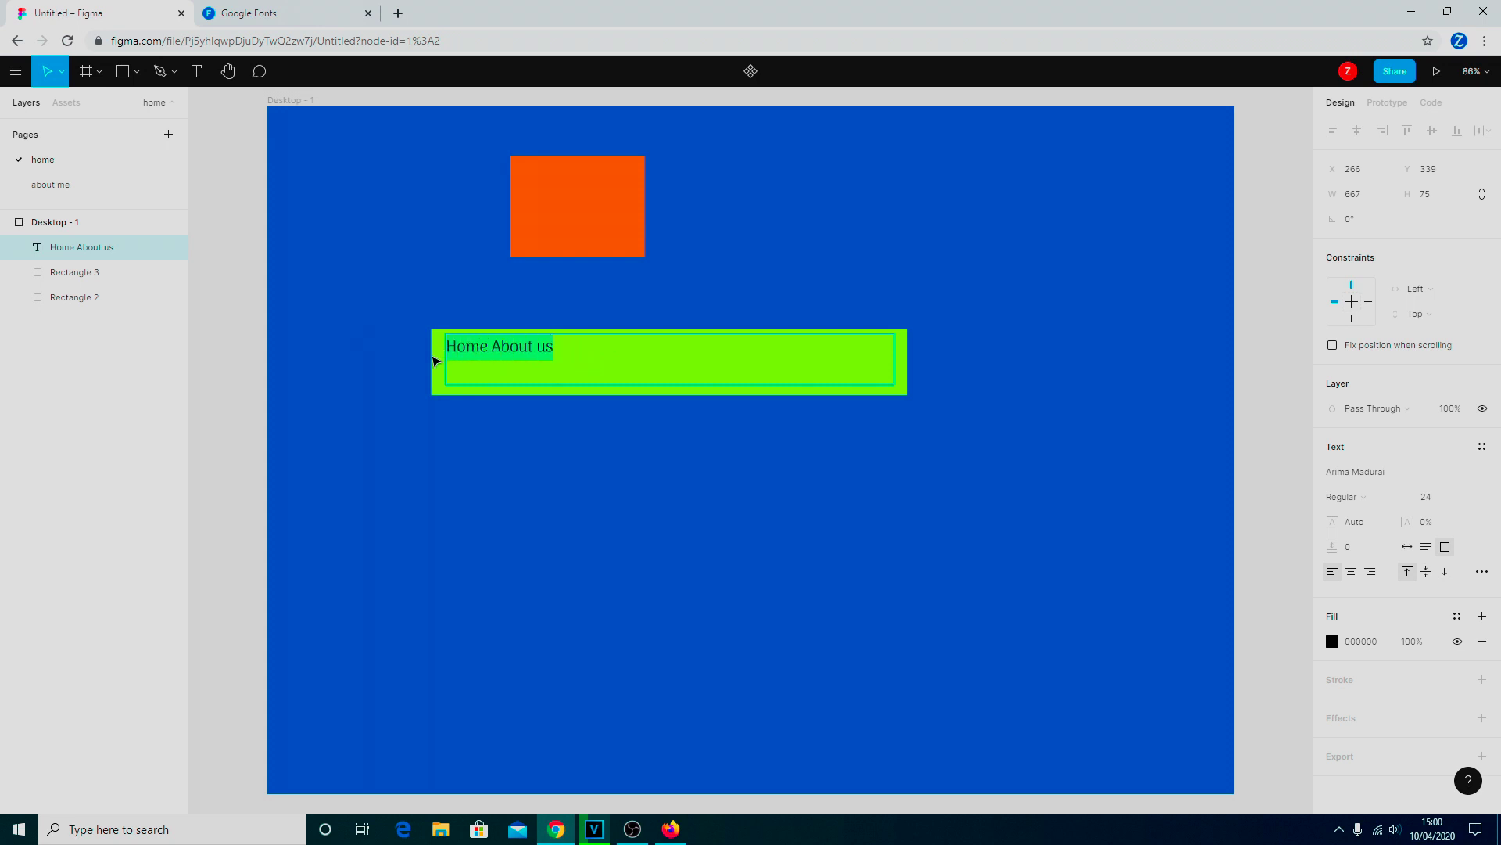
# Step: Set the text fill opacity to 50%
pyautogui.click(1417, 652)
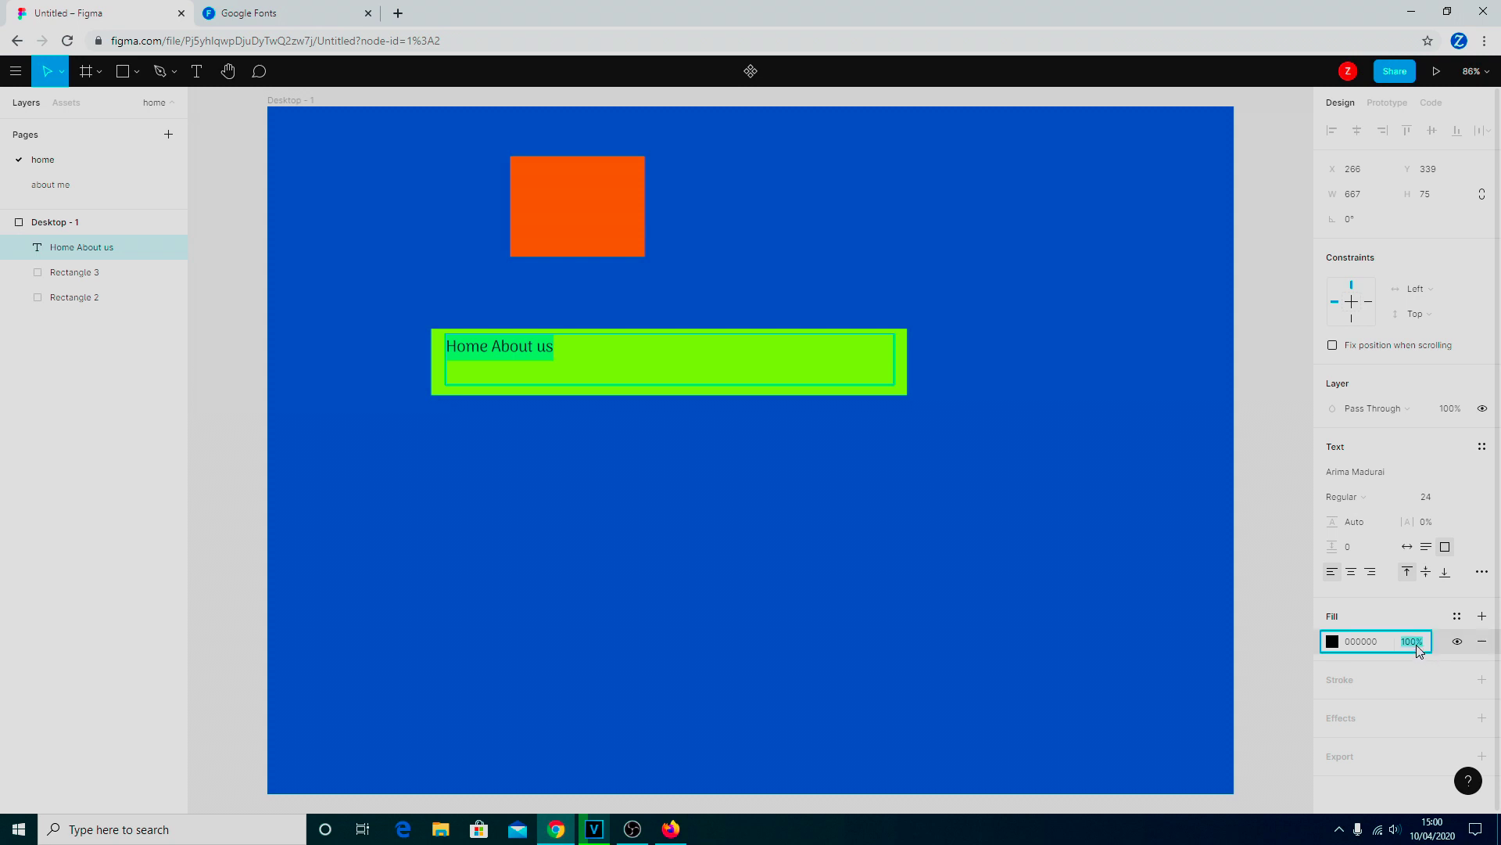
pyautogui.write('50')
pyautogui.press('Return')
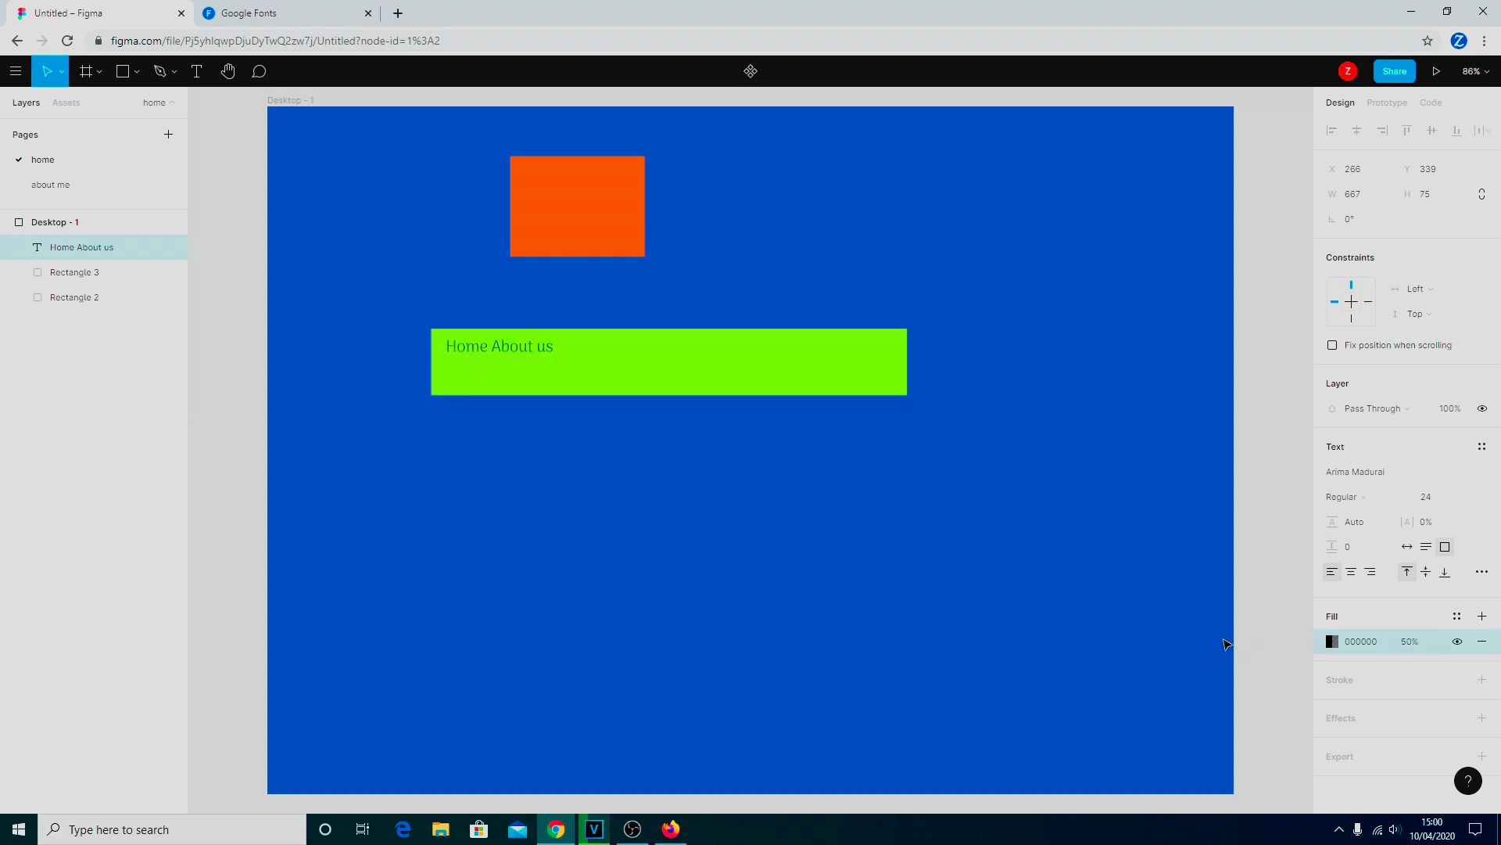
# Step: Select just the word 'Home' in the Home About us text
pyautogui.press('Return')
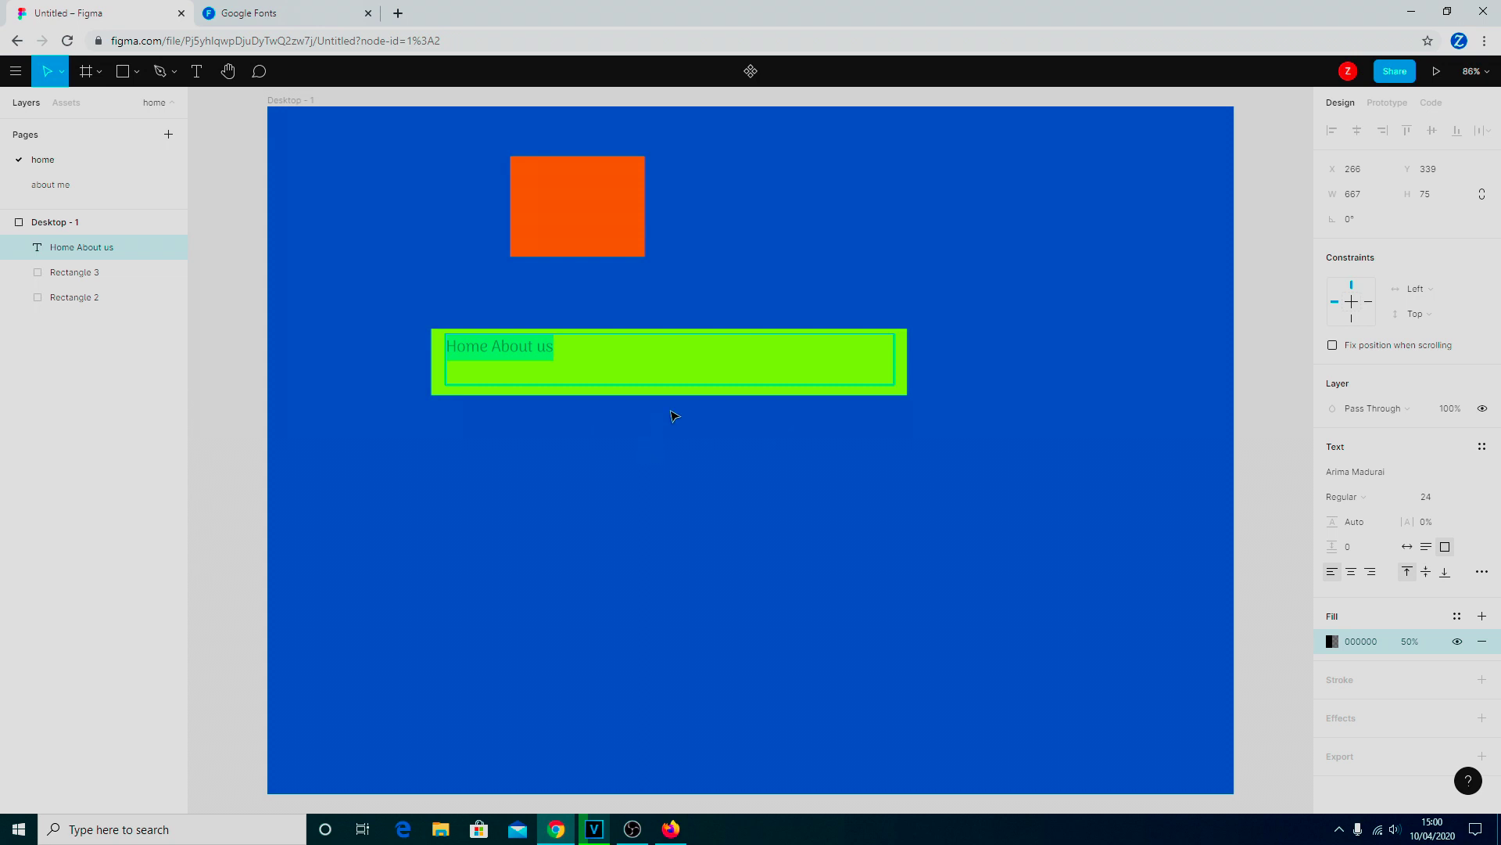
pyautogui.click(507, 347)
pyautogui.moveTo(490, 347); pyautogui.dragTo(447, 349)
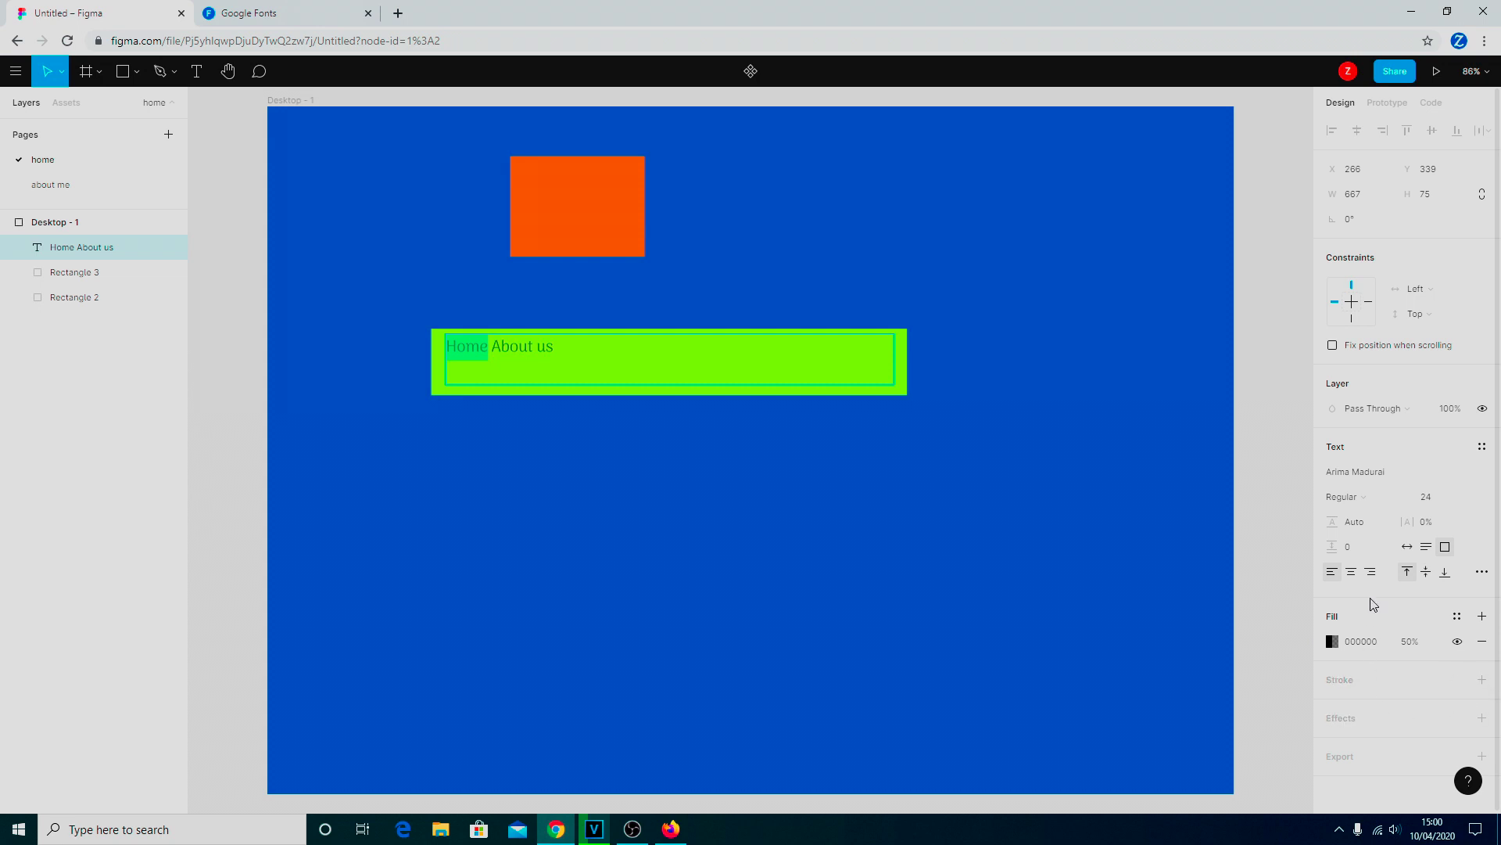
pyautogui.scroll(-1, 1454, 596)
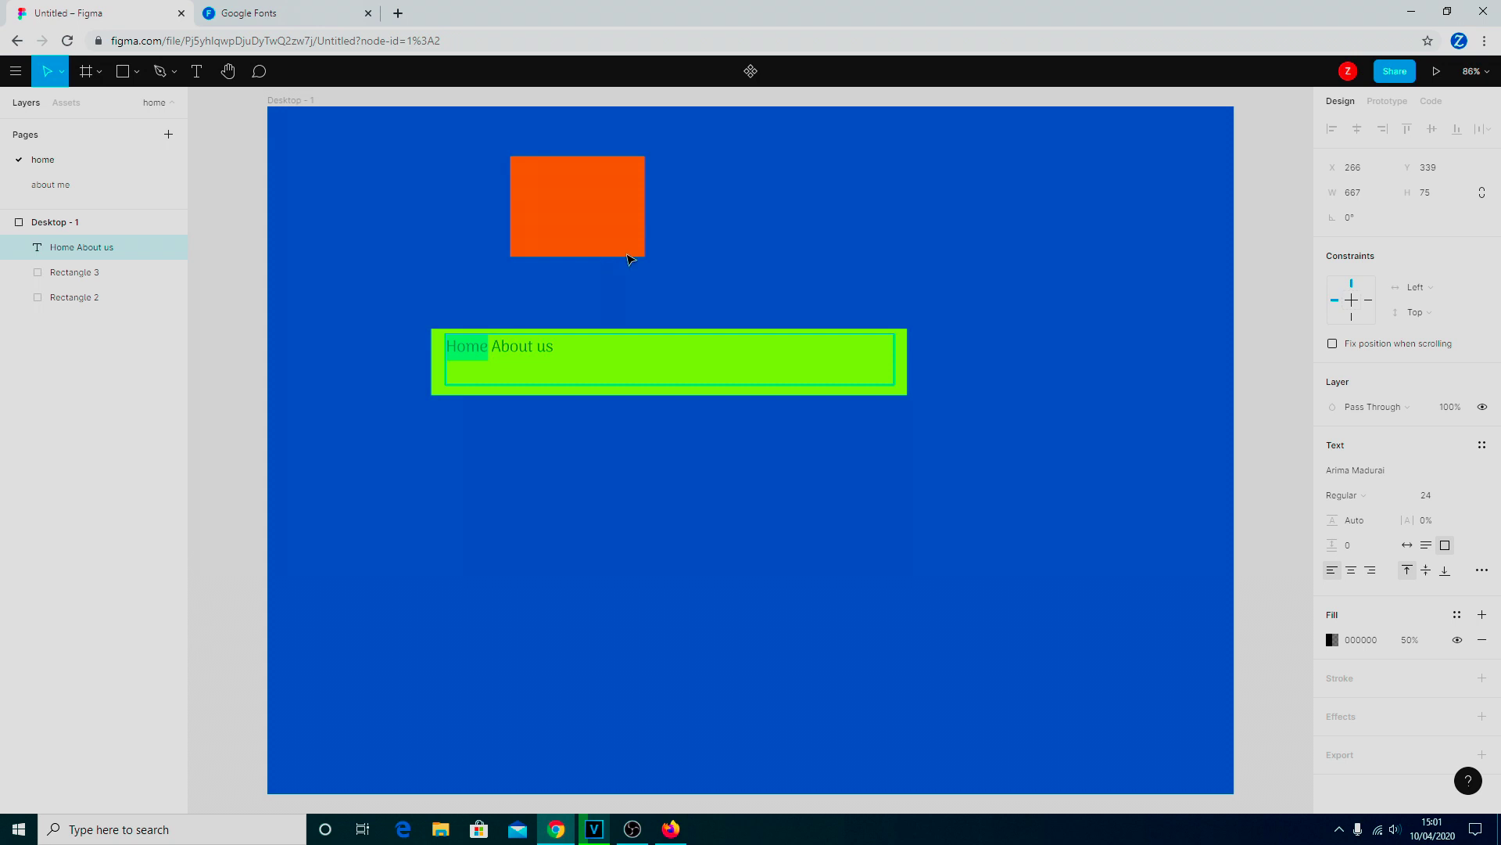
pyautogui.click(254, 19)
# Step: Scroll through the Google Fonts Display preview grid
pyautogui.scroll(-15, 669, 364)
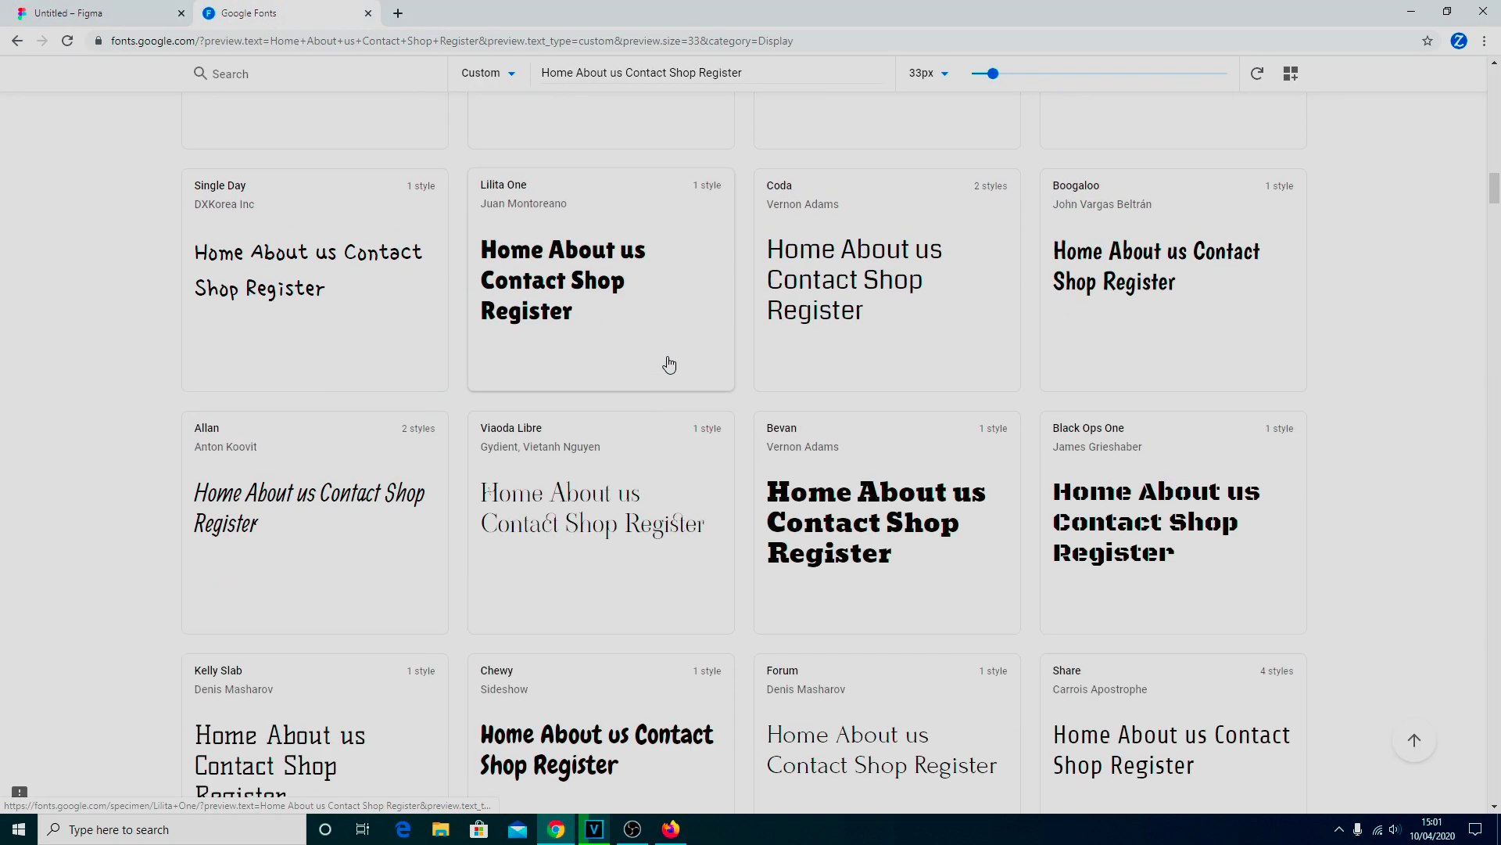